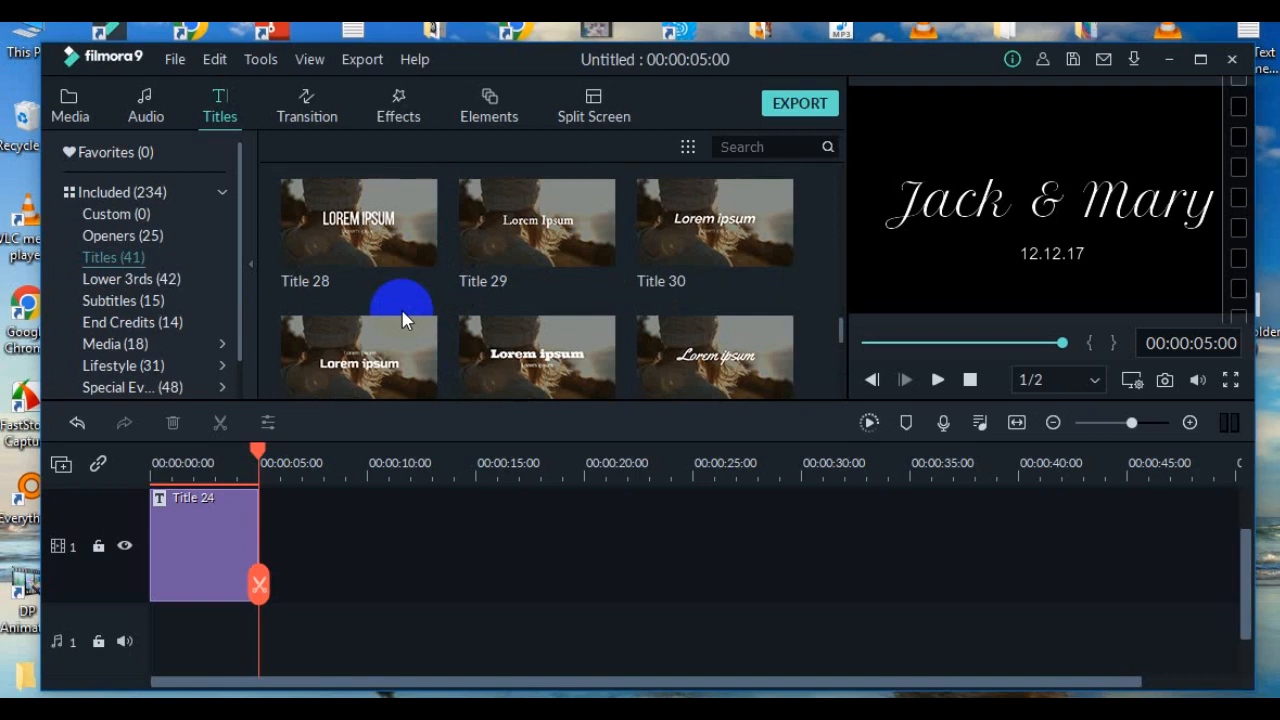
Add the Title 27 template to the video track after the Title 24 clip, leaving a gap between them
{"action": "left_click", "coordinate": [394, 242]}
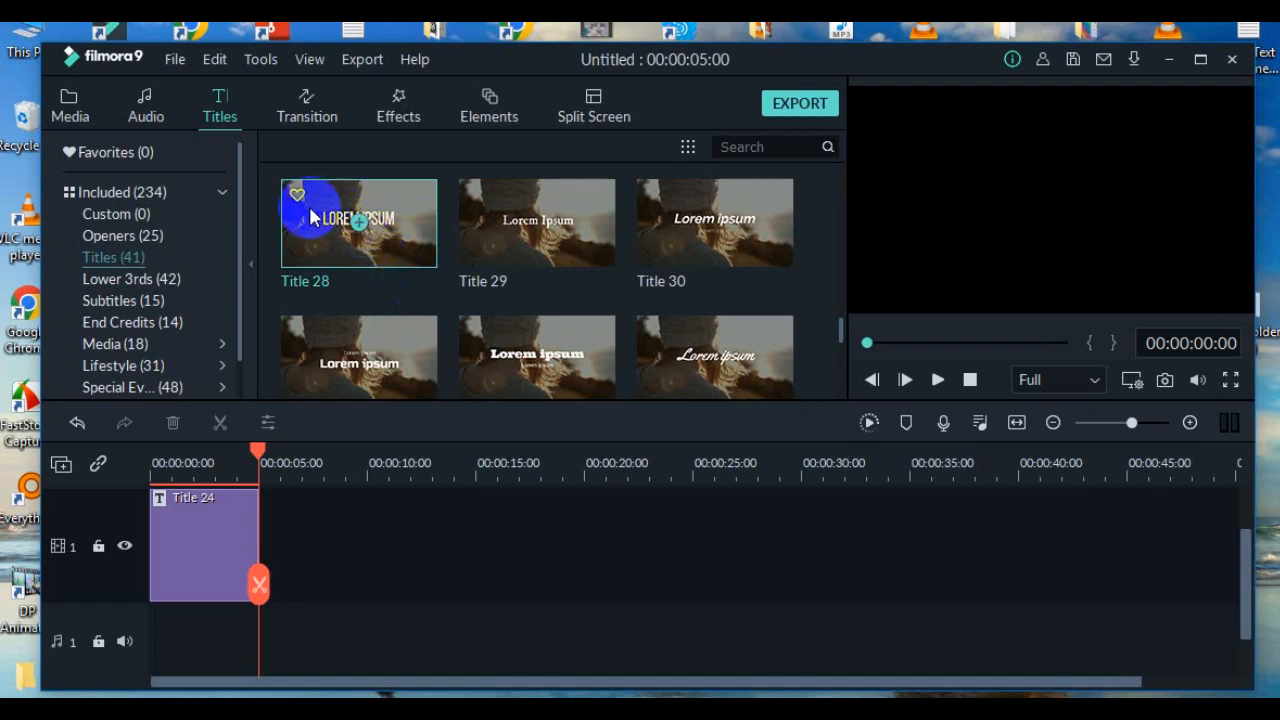
{"action": "scroll", "coordinate": [538, 233], "scroll_direction": "up", "scroll_amount": 2}
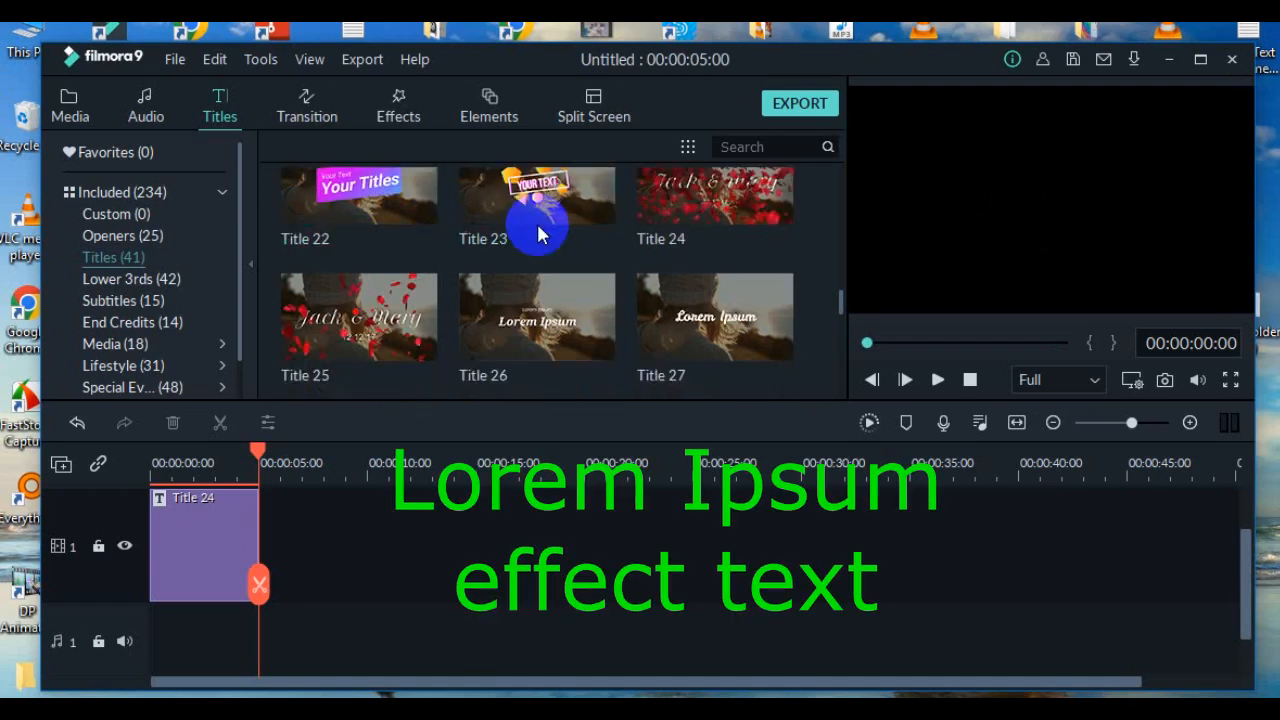
{"action": "left_click_drag", "start_coordinate": [672, 290], "coordinate": [330, 563]}
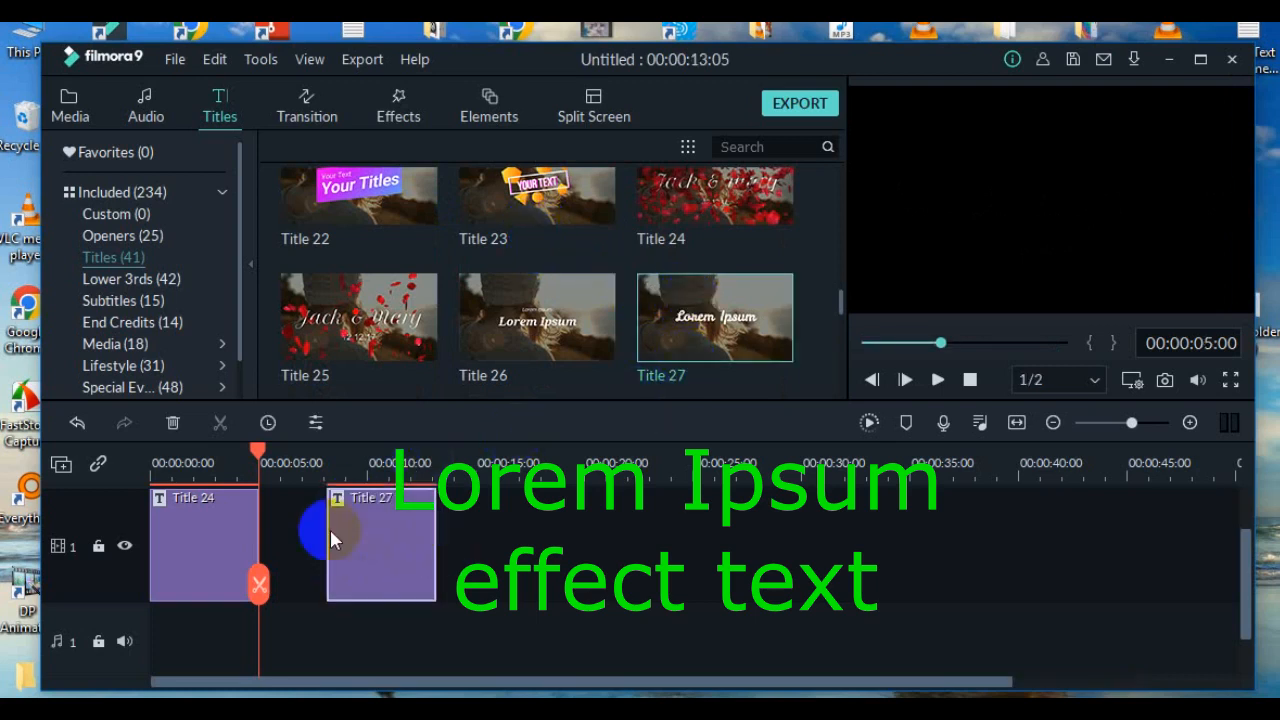
Move the Title 24 clip behind Title 27 and stretch Title 27 to about 12:20 from the timeline start
{"action": "left_click_drag", "start_coordinate": [188, 527], "coordinate": [528, 543]}
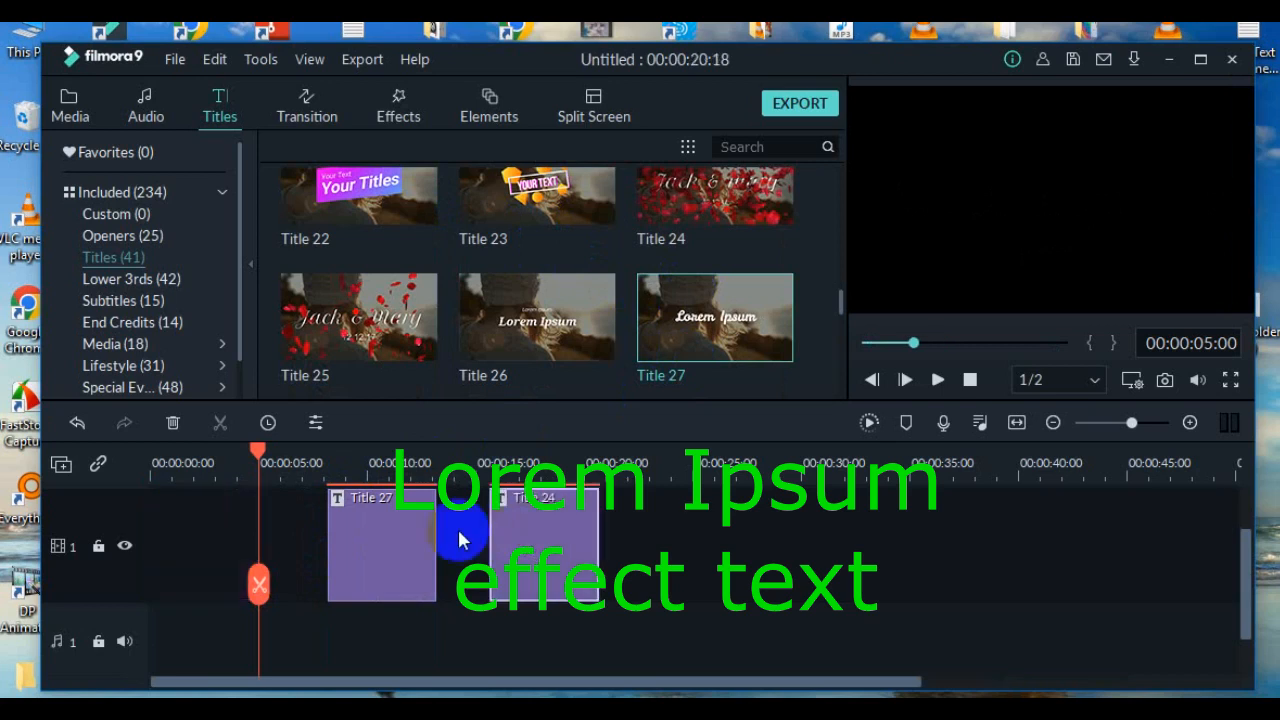
{"action": "left_click_drag", "start_coordinate": [391, 518], "coordinate": [427, 533]}
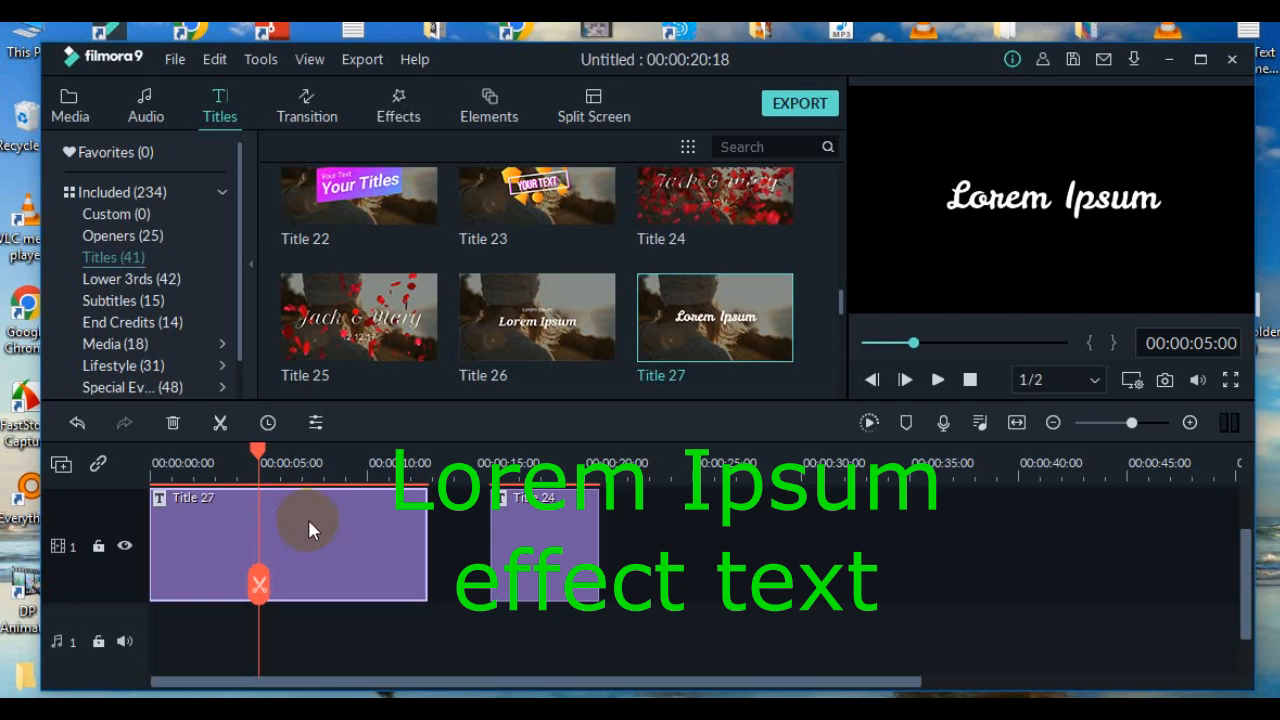
Open the Title 27 clip in the advanced text editor
{"action": "left_click", "coordinate": [309, 520]}
{"action": "double_click", "coordinate": [337, 528]}
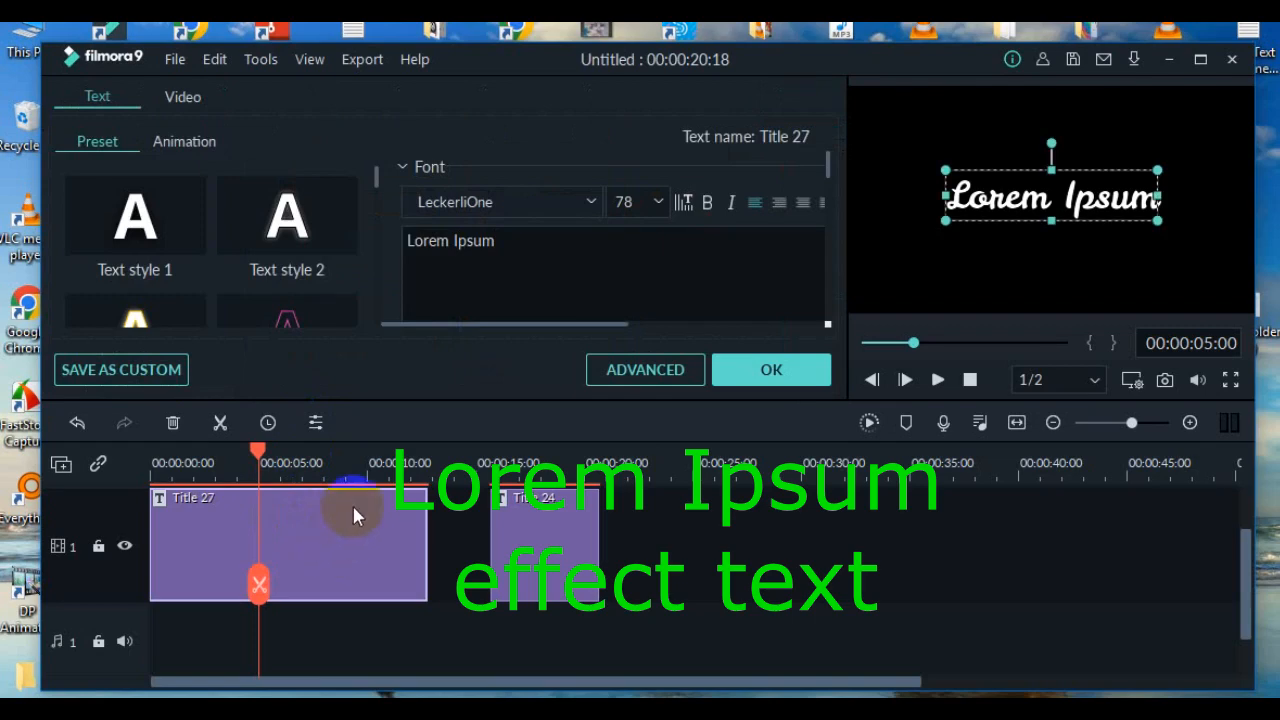
{"action": "left_click", "coordinate": [617, 372]}
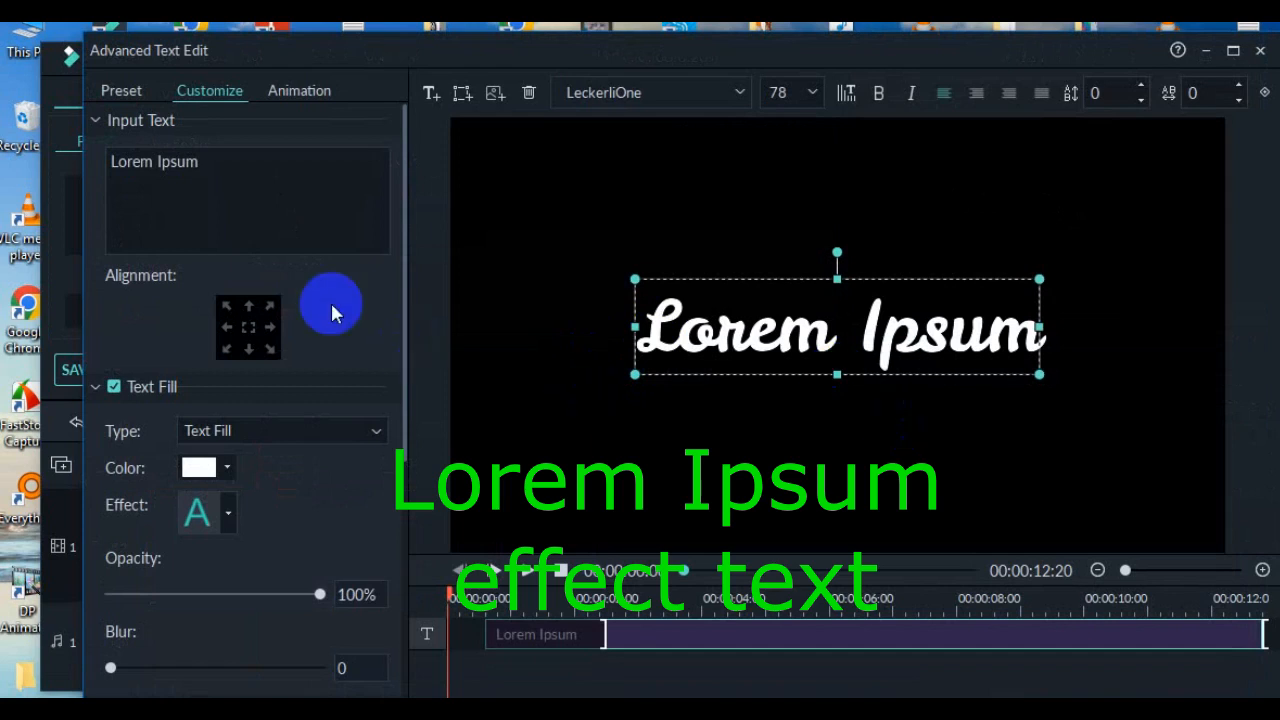
Replace the "Lorem Ipsum" text with the copied paragraph about title templates
{"action": "left_click_drag", "start_coordinate": [200, 162], "coordinate": [54, 166]}
{"action": "left_click", "coordinate": [209, 183]}
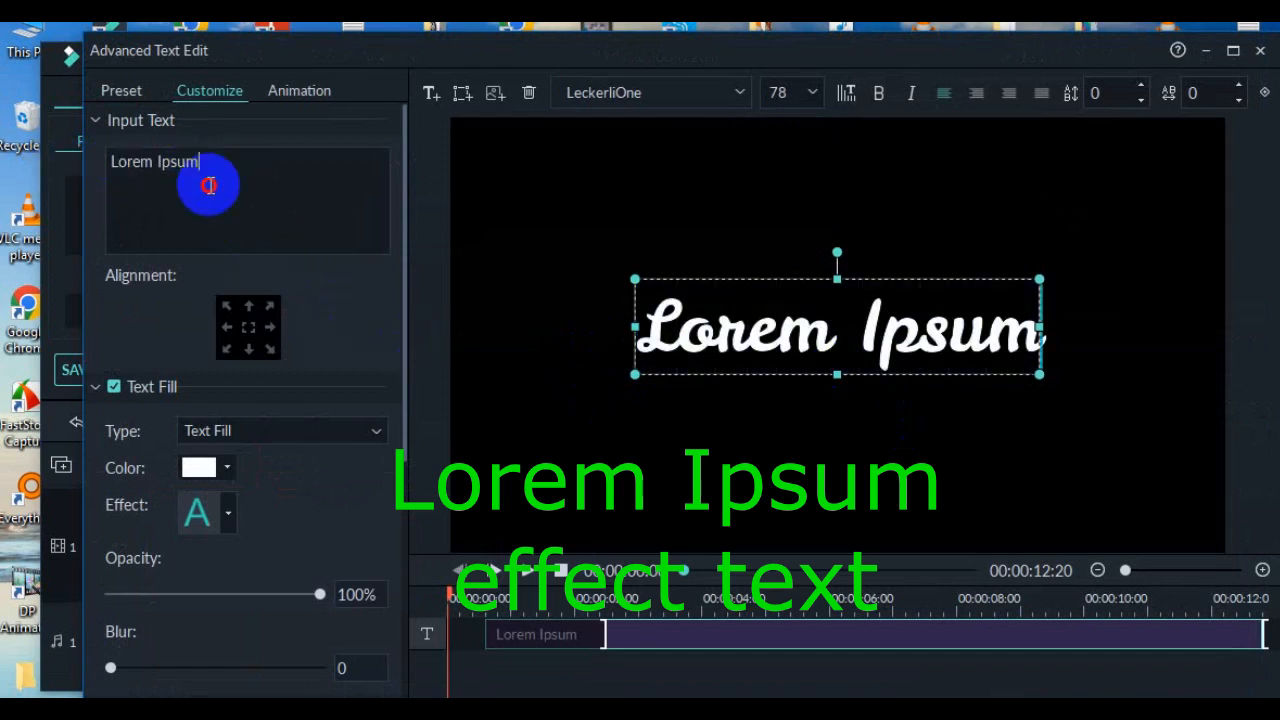
{"action": "left_click_drag", "start_coordinate": [251, 194], "coordinate": [57, 166]}
{"action": "right_click", "coordinate": [152, 166]}
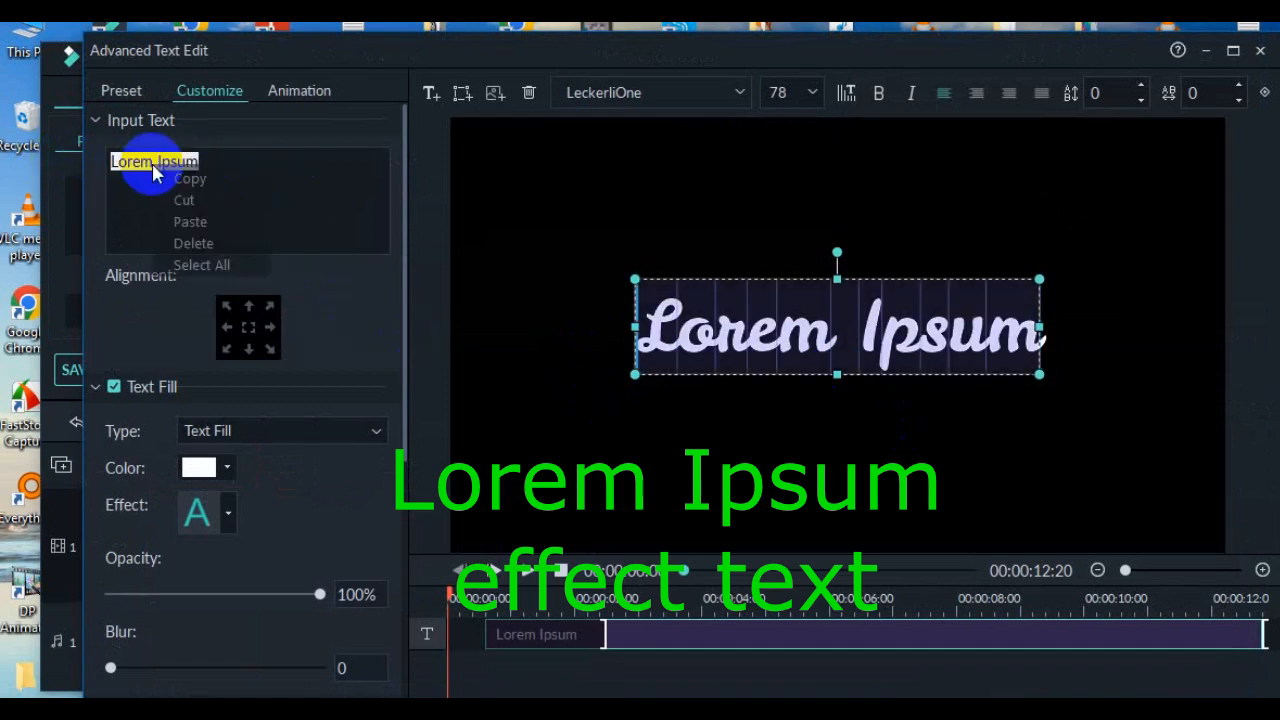
{"action": "left_click", "coordinate": [189, 222]}
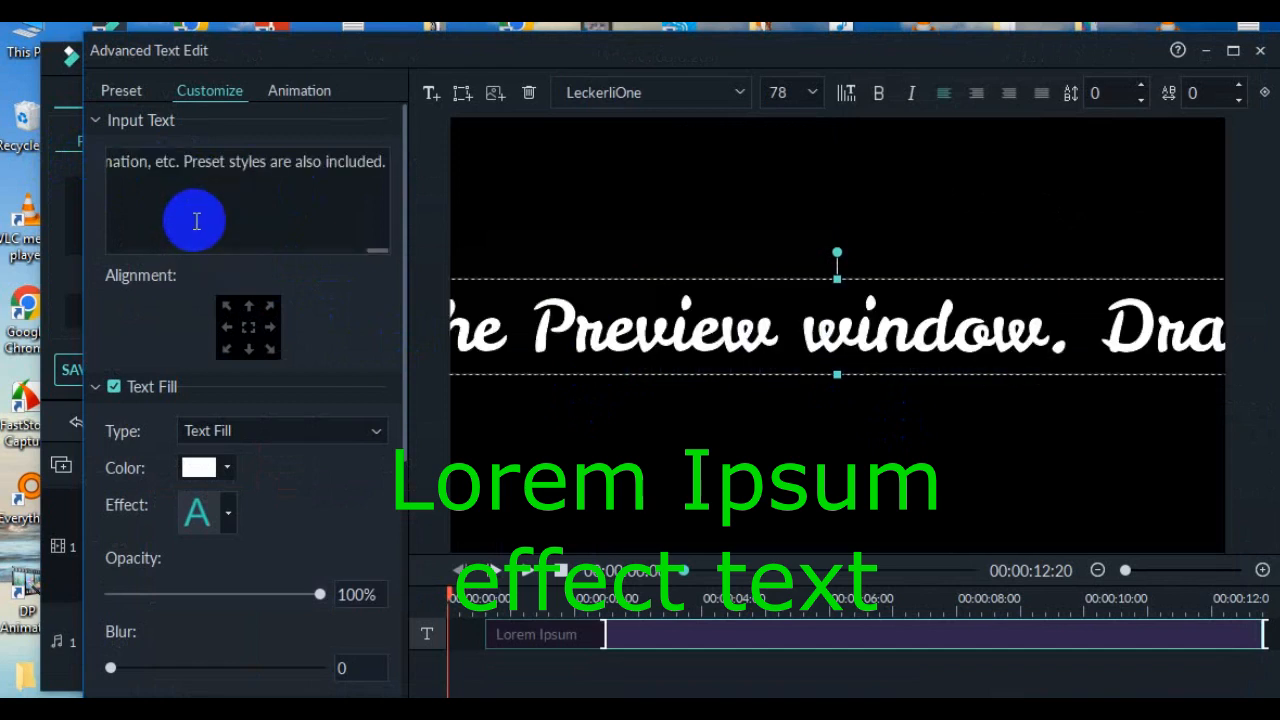
Break the pasted paragraph before "are also included" and after "which you will", "100 text templates" and "text and title"
{"action": "left_click", "coordinate": [268, 157]}
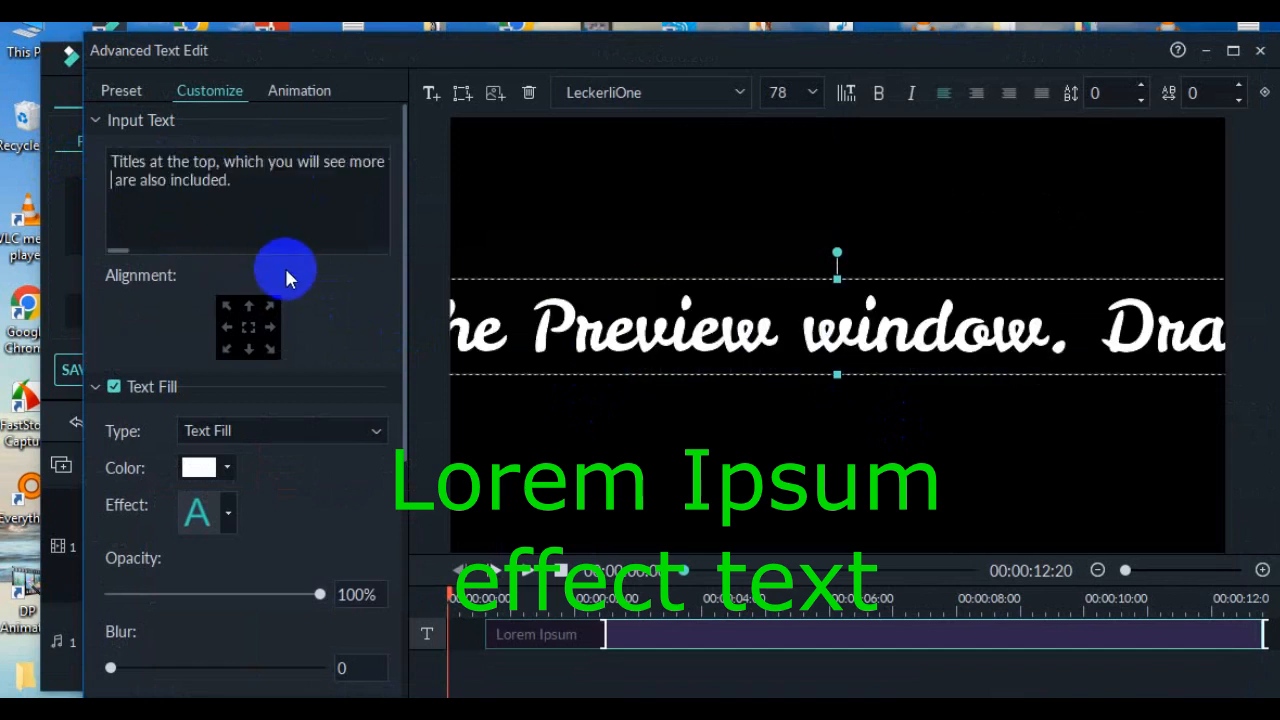
{"action": "key", "text": "Return"}
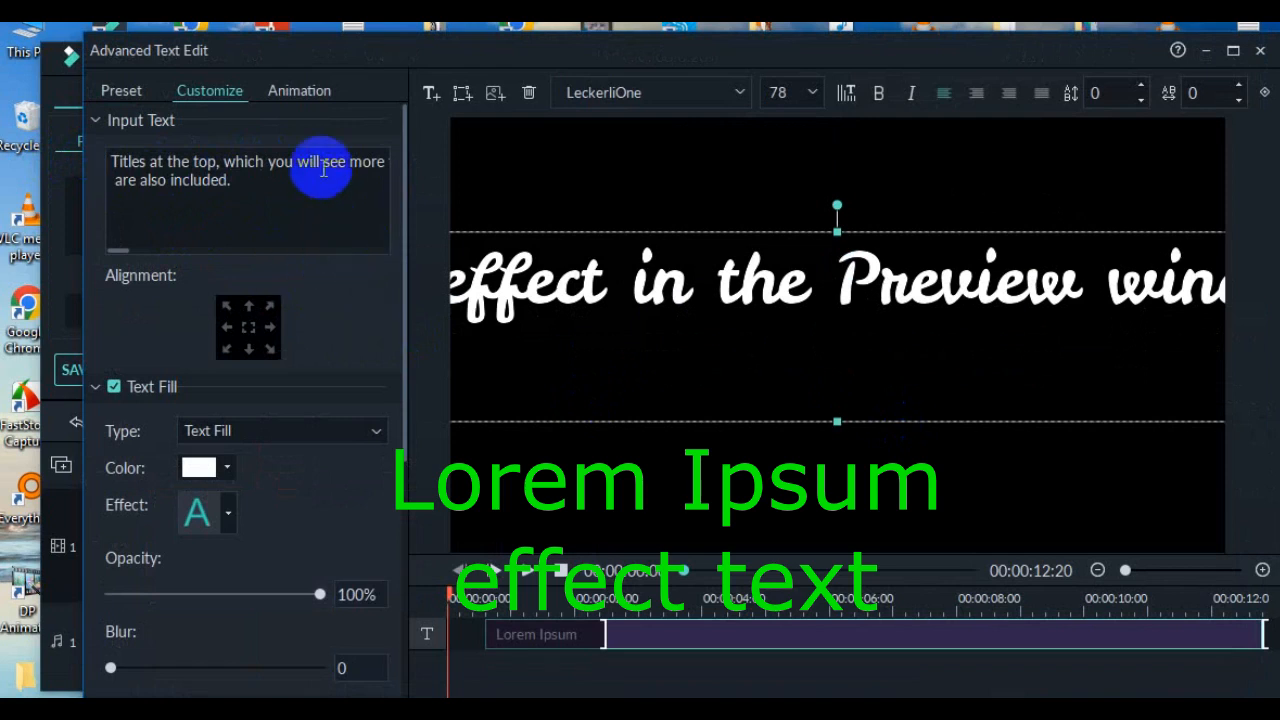
{"action": "key", "text": "Return"}
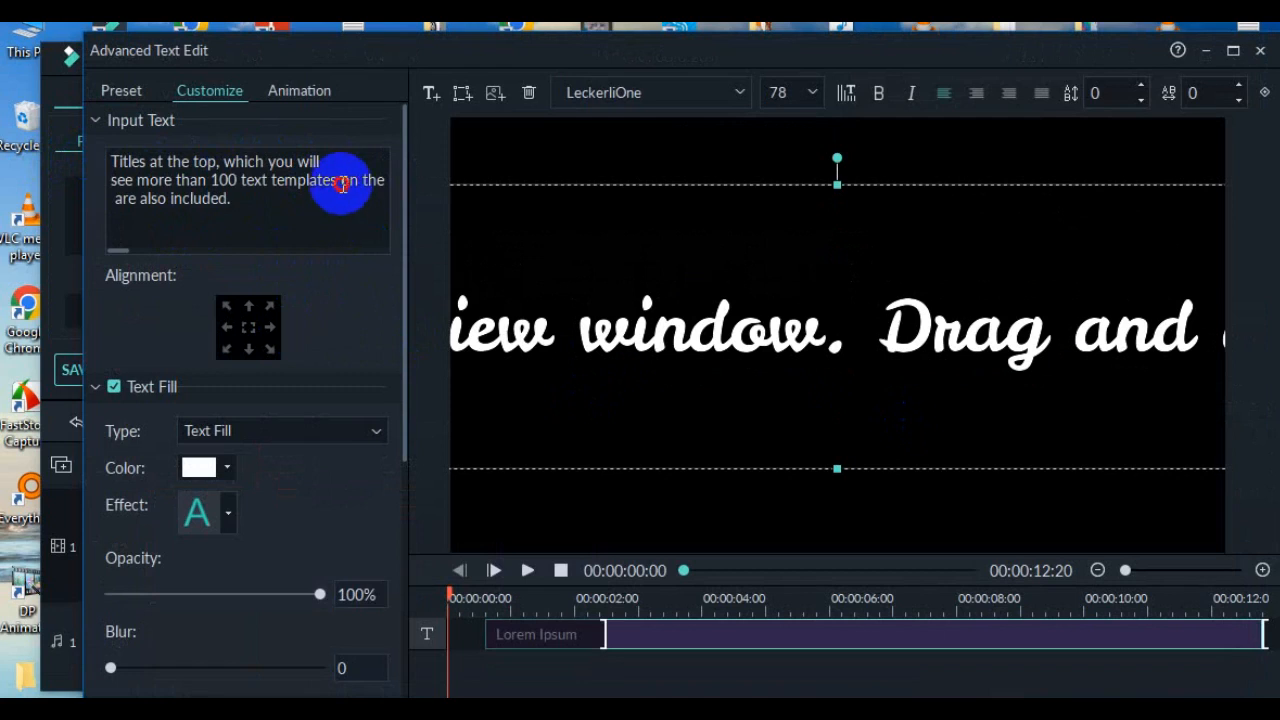
{"action": "left_click", "coordinate": [341, 182]}
{"action": "key", "text": "Return"}
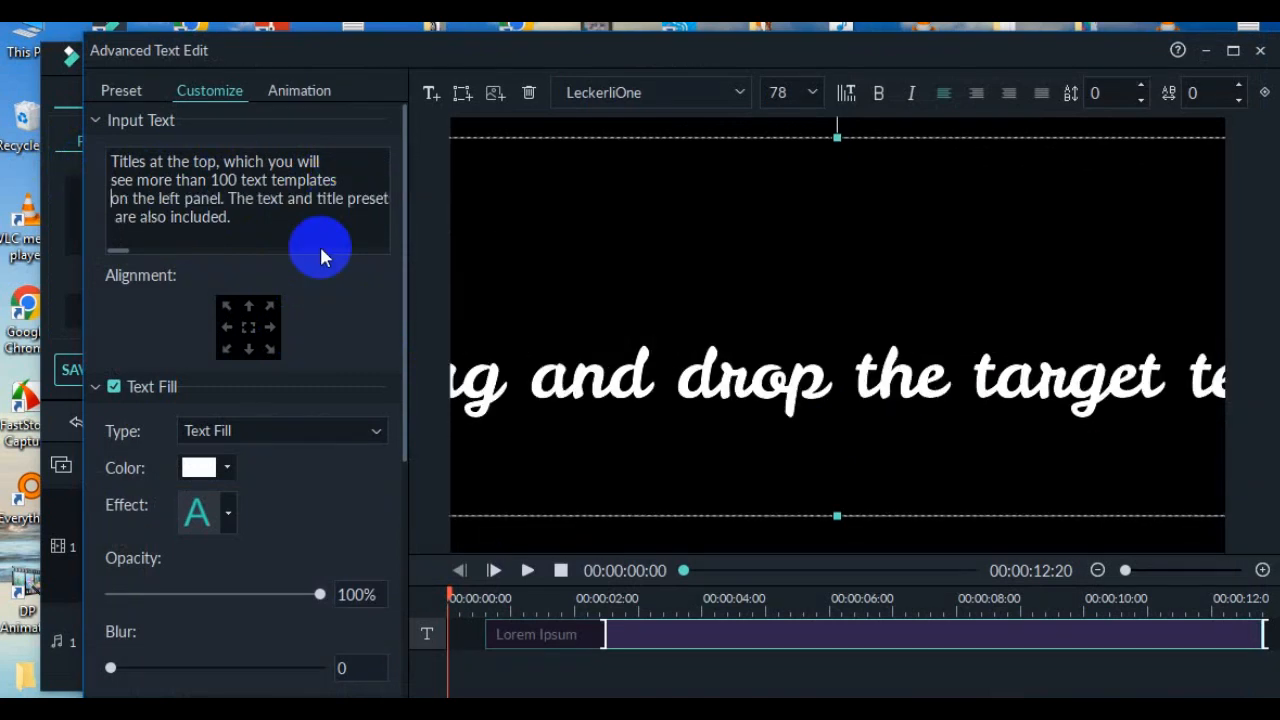
{"action": "left_click", "coordinate": [346, 198]}
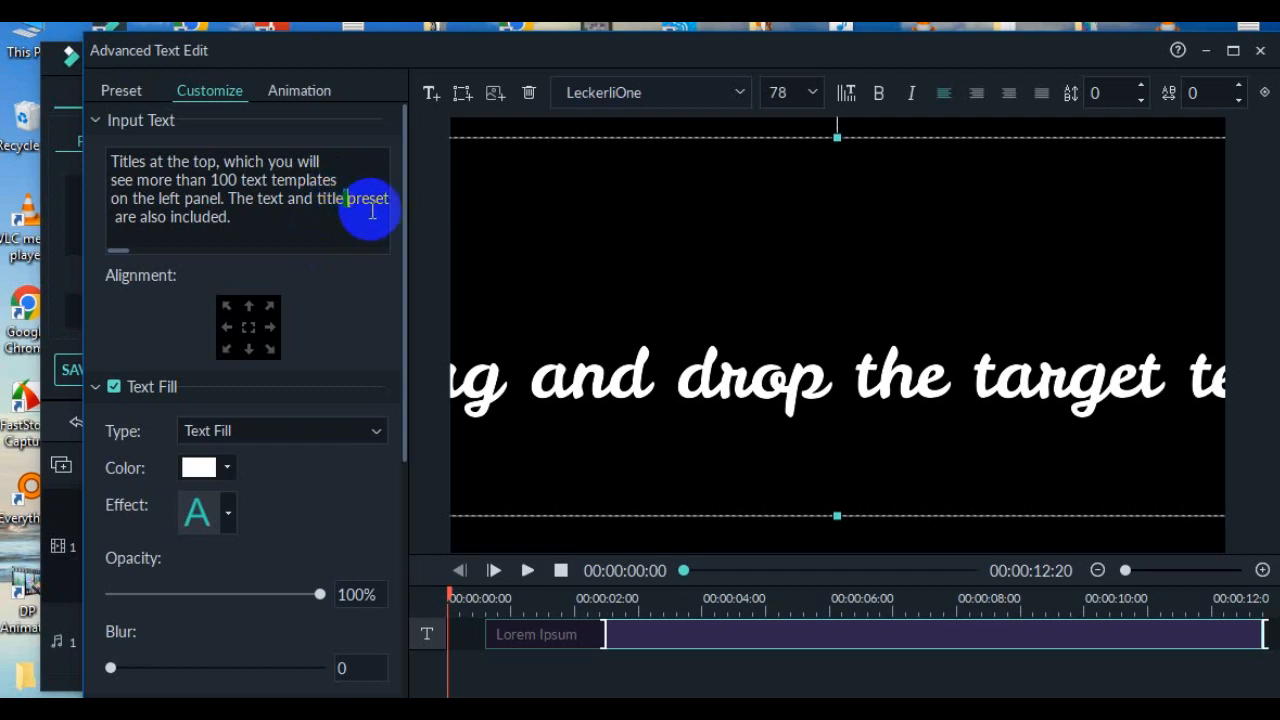
{"action": "key", "text": "Return"}
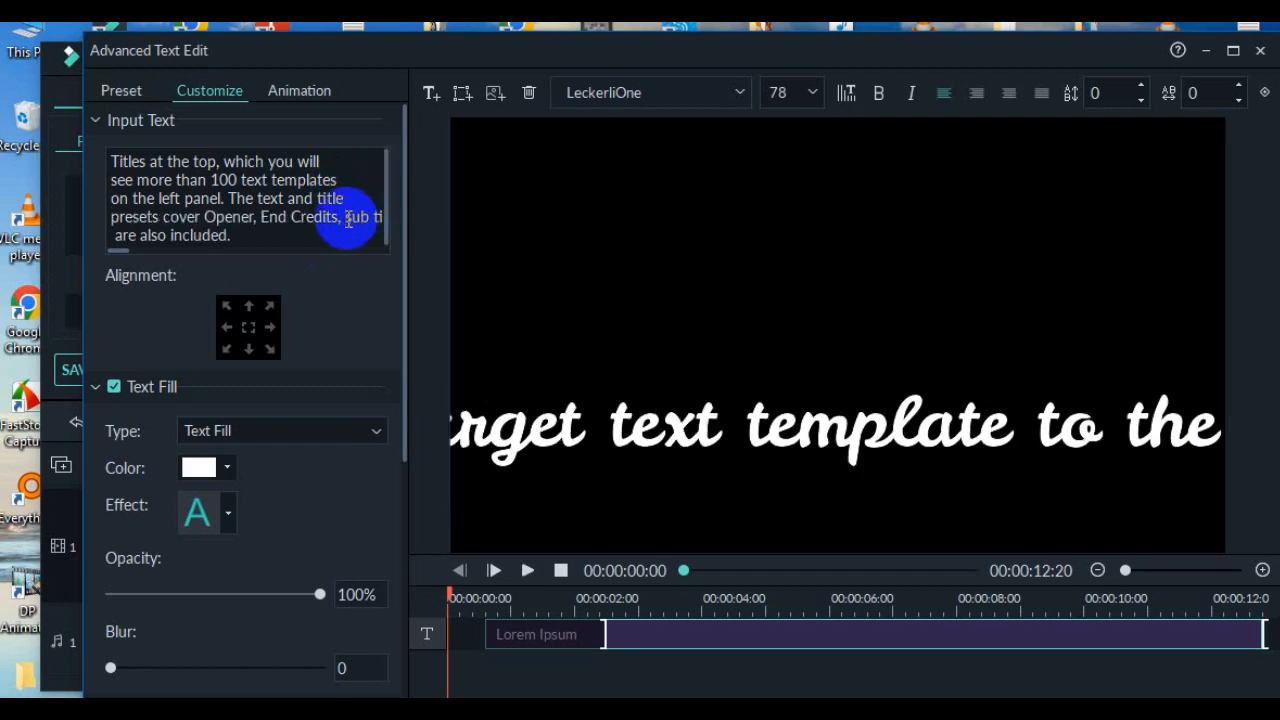
Add line breaks after "End Credits,", "some special", "as well.", "text preset effect in" and "check its effect in the"
{"action": "key", "text": "Return"}
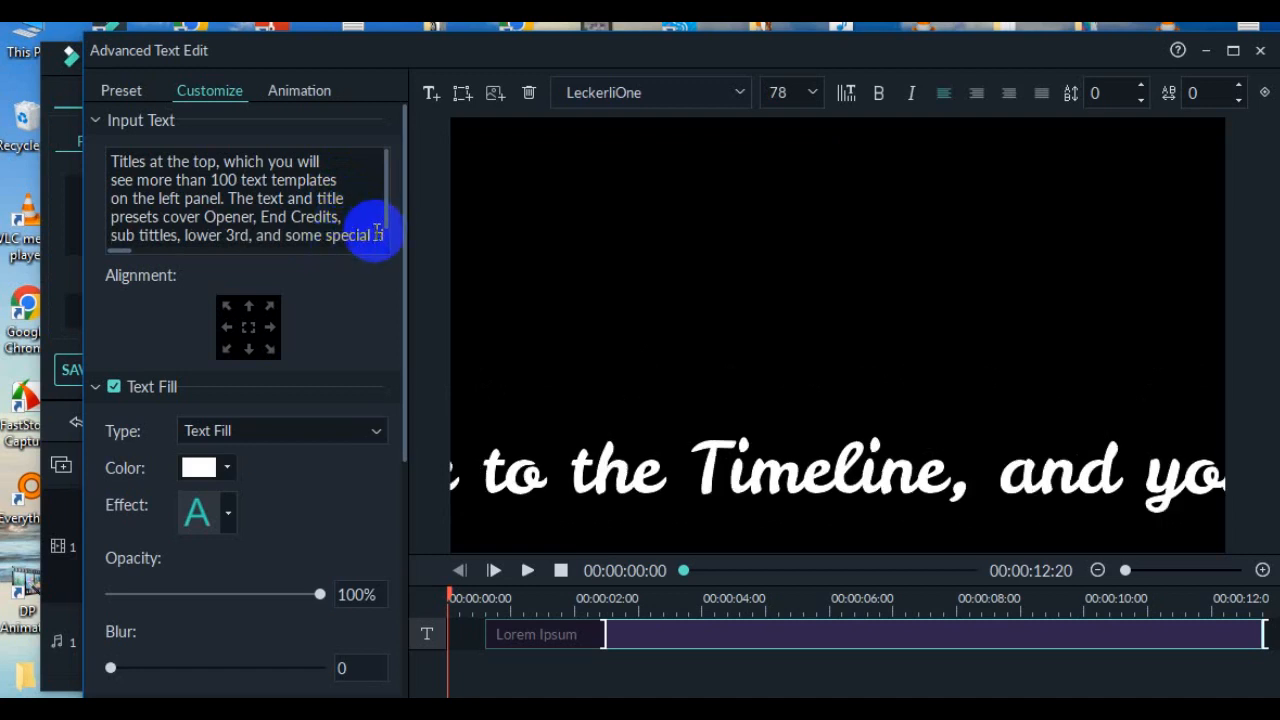
{"action": "key", "text": "Return"}
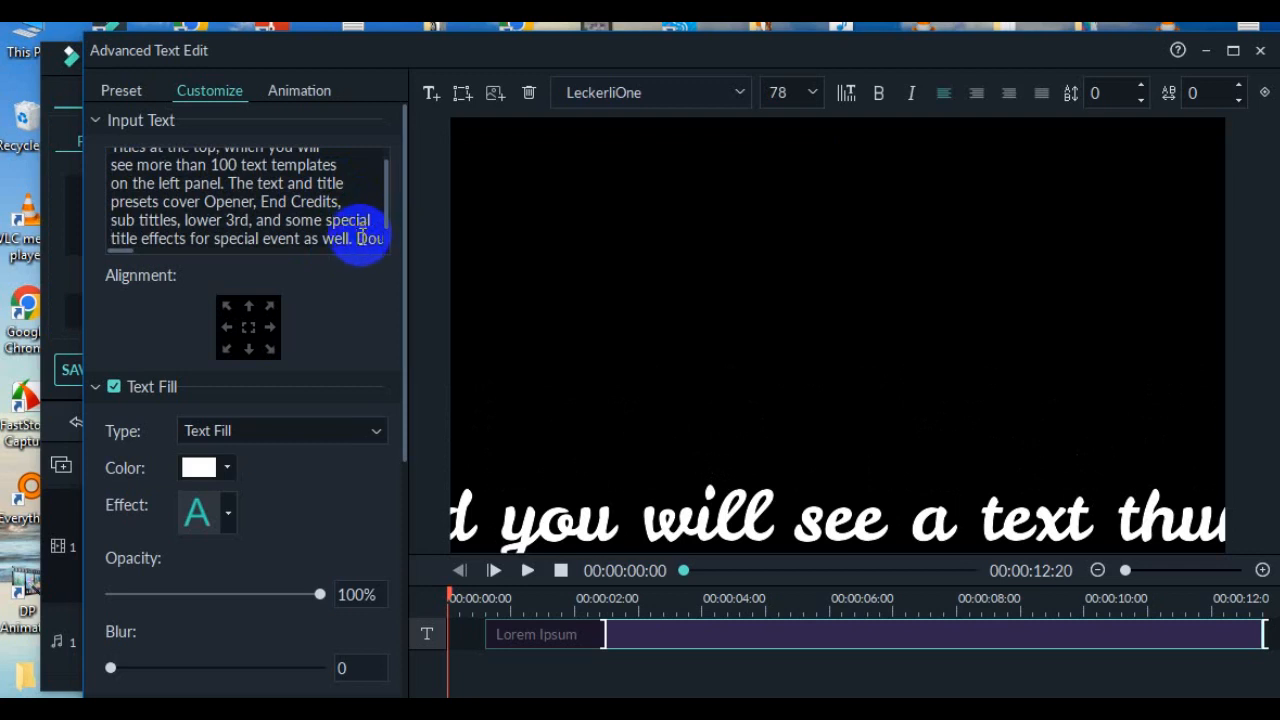
{"action": "key", "text": "Return"}
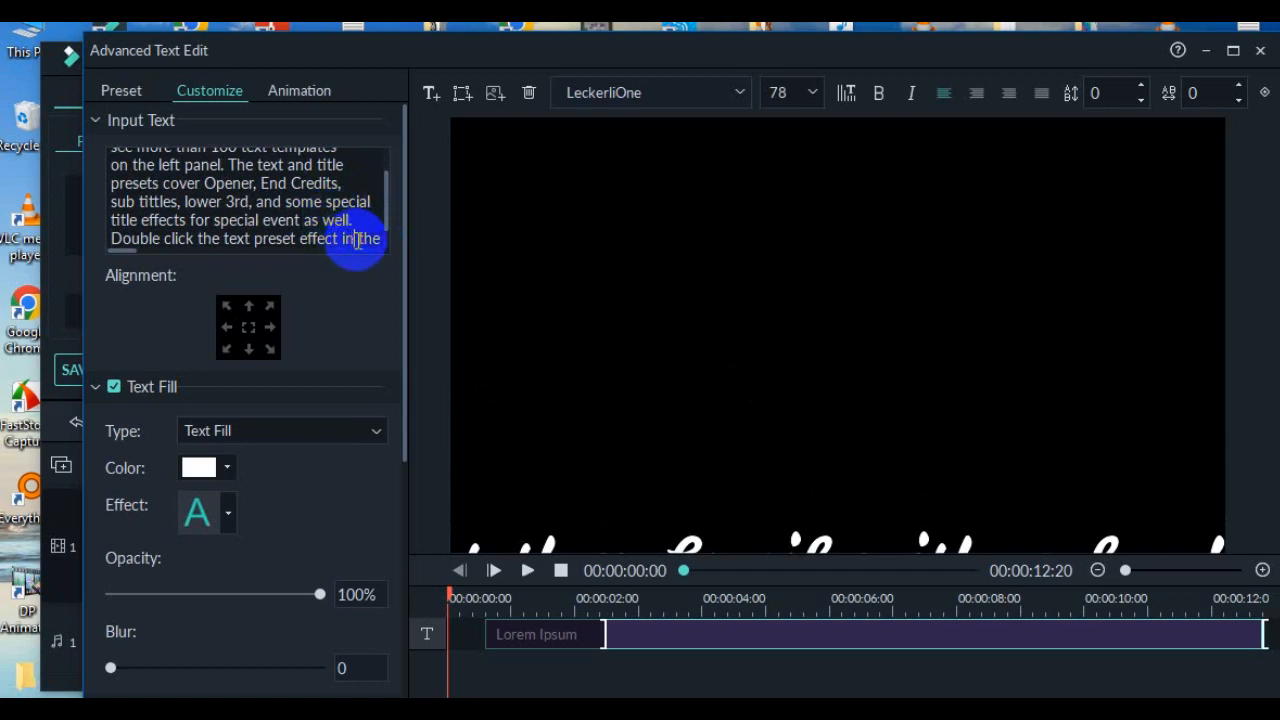
{"action": "key", "text": "Return"}
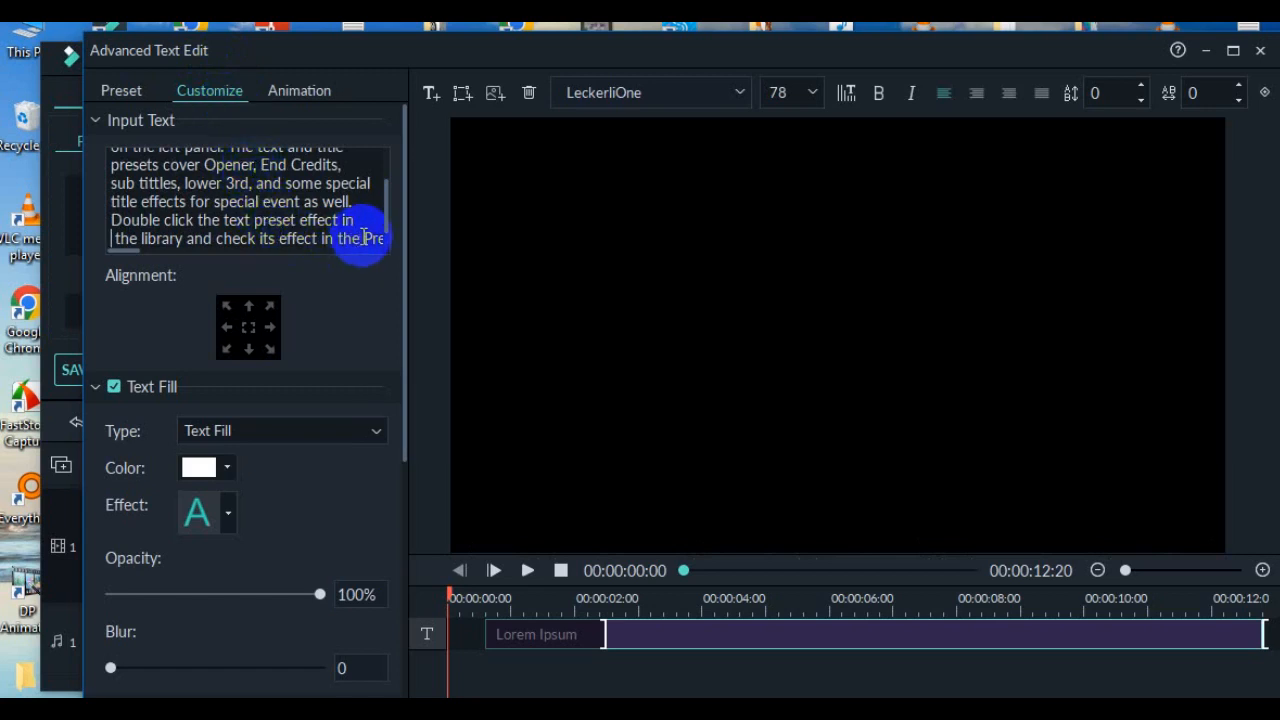
{"action": "key", "text": "Return"}
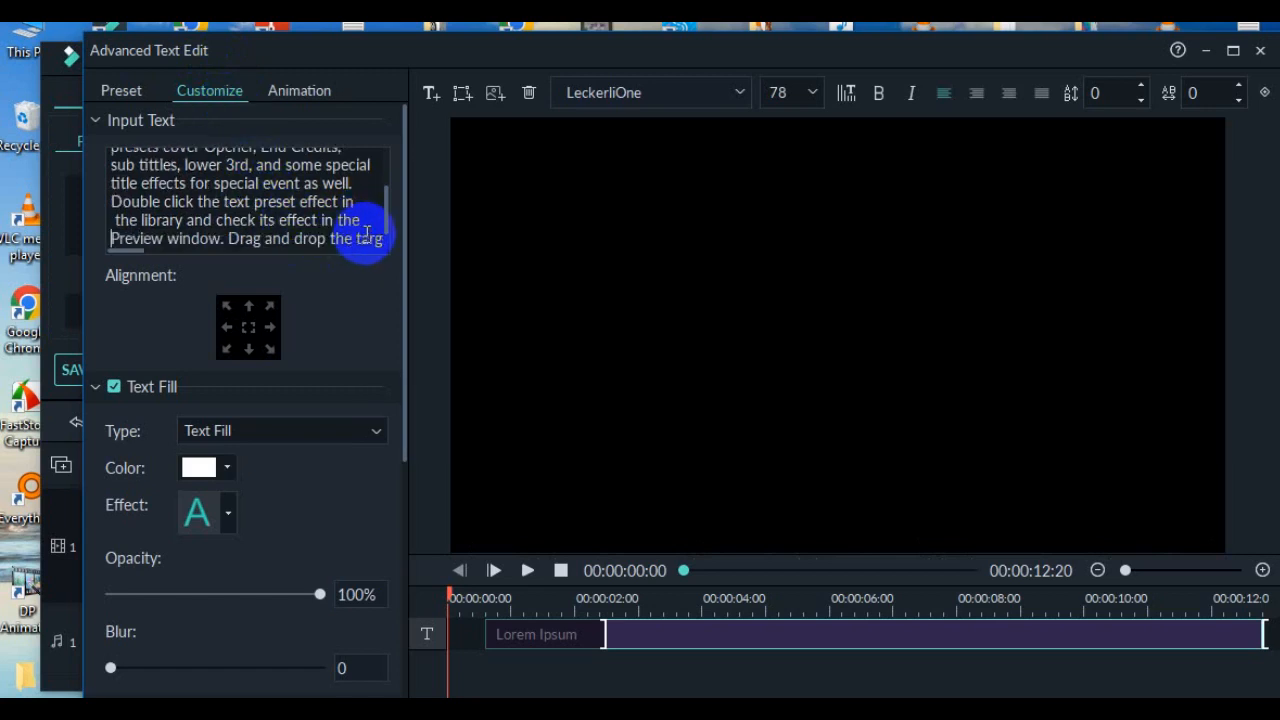
Add line breaks after "Drag and drop the", "to the Timeline," and "a text thumbnail with"
{"action": "key", "text": "Return"}
{"action": "left_click", "coordinate": [360, 241]}
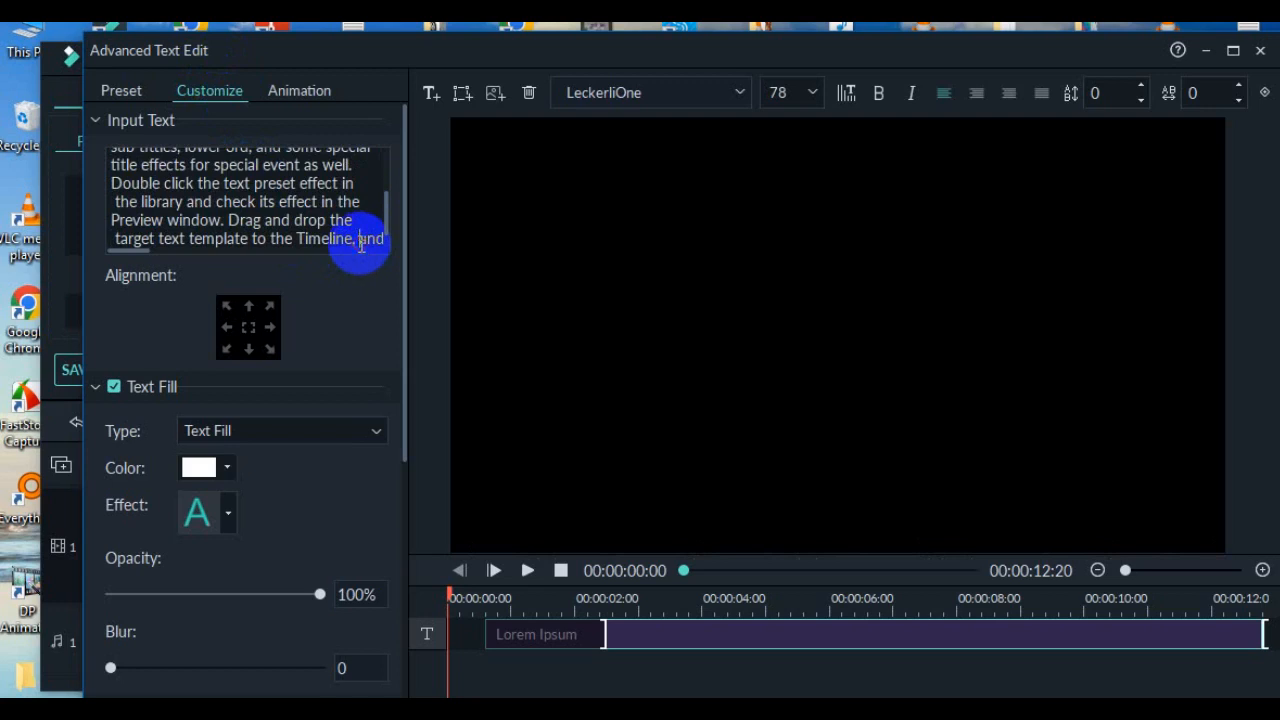
{"action": "key", "text": "Return"}
{"action": "left_click", "coordinate": [372, 236]}
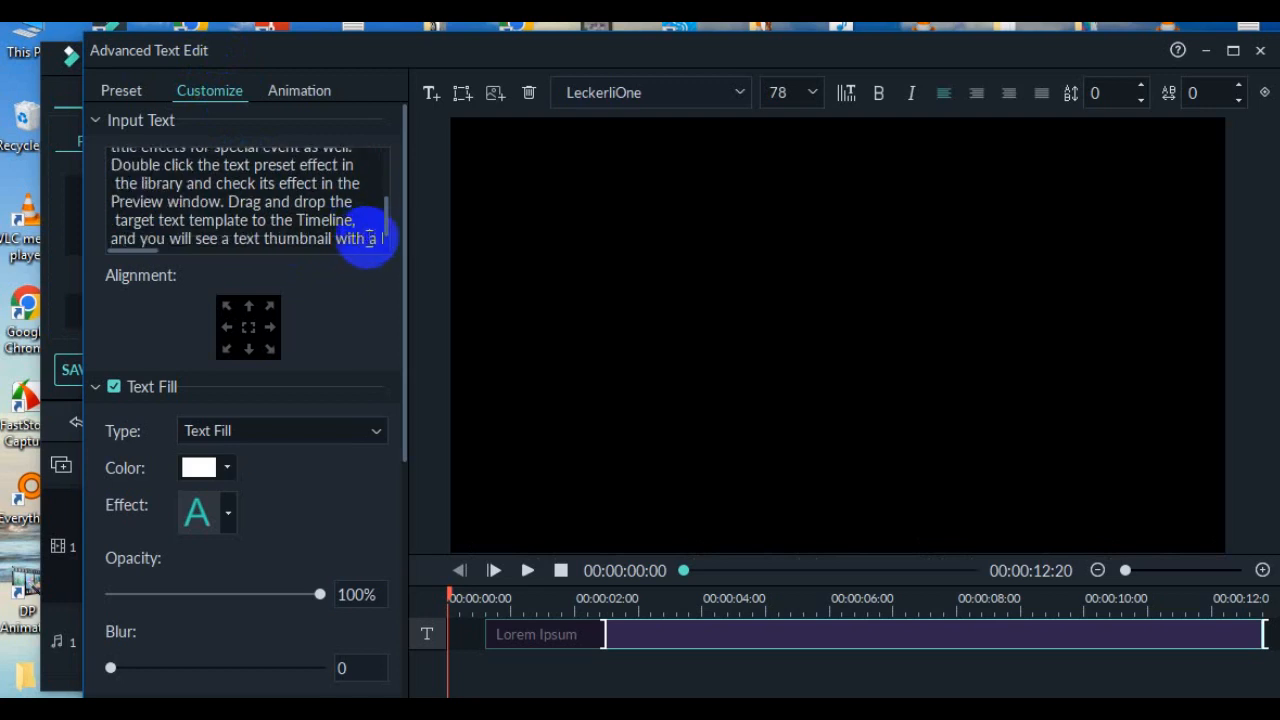
{"action": "key", "text": "Return"}
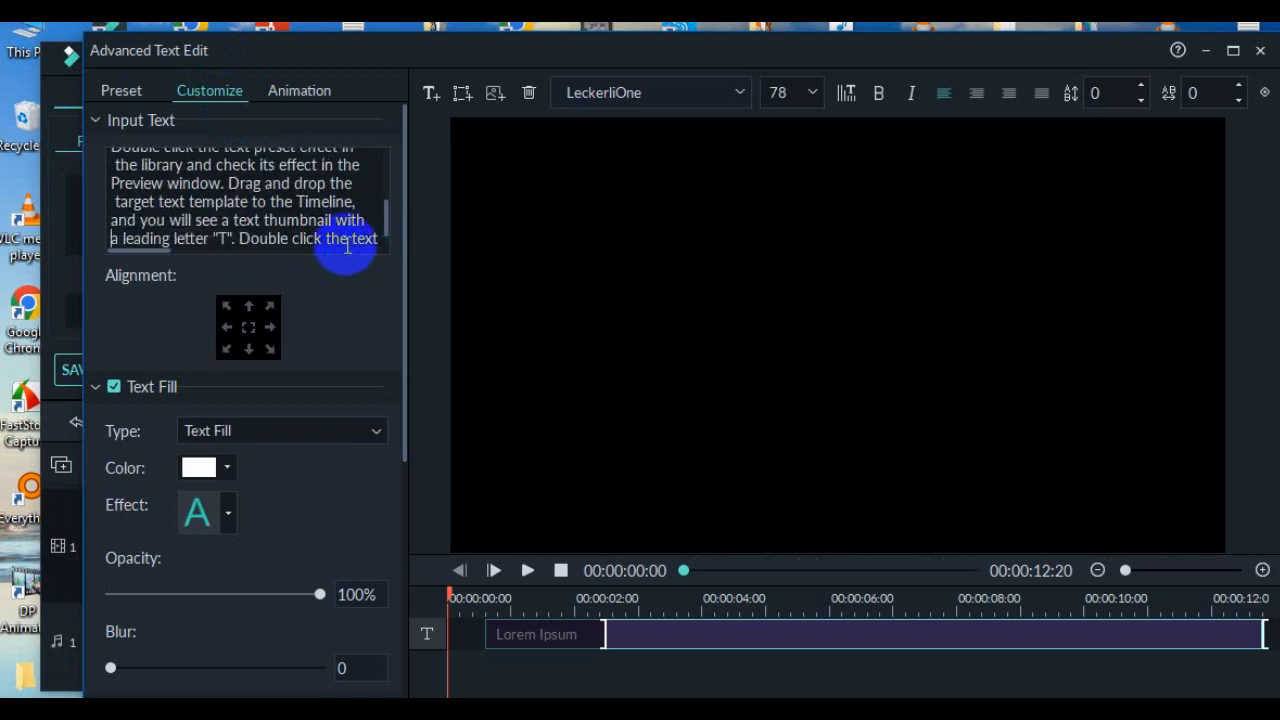
{"action": "left_click_drag", "start_coordinate": [388, 217], "coordinate": [374, 151]}
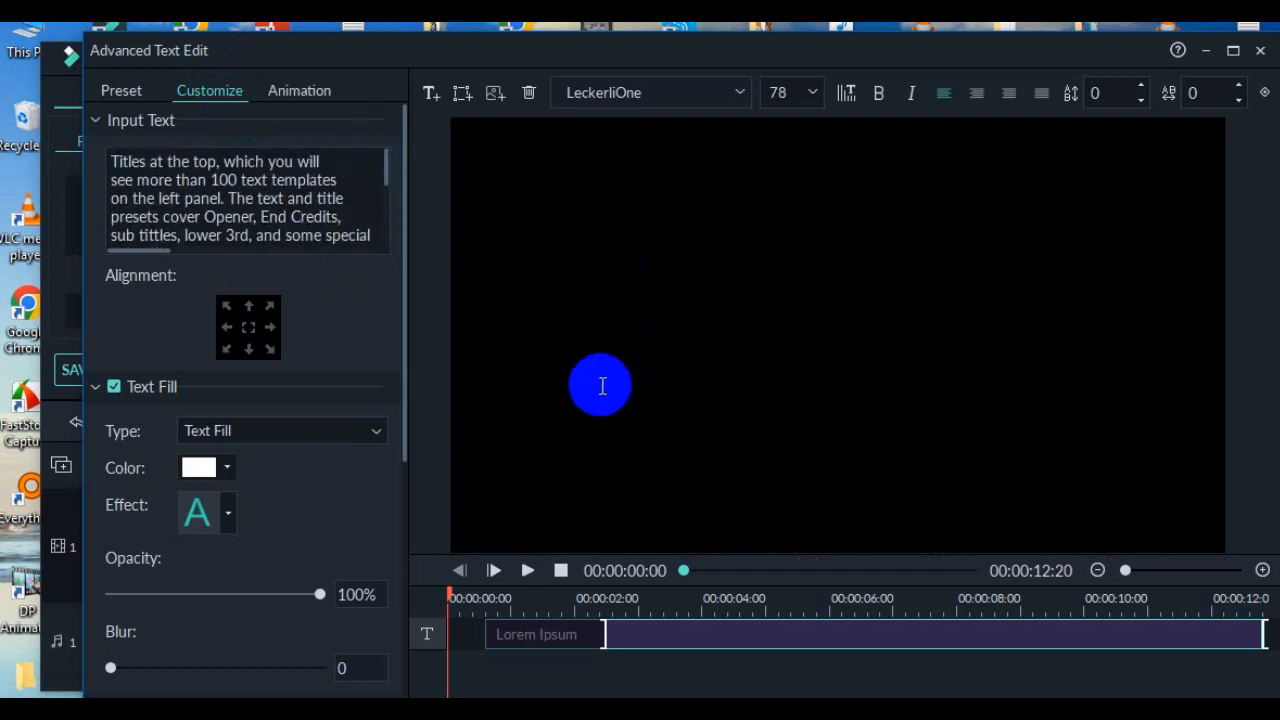
Align the title text block to the left edge of the frame
{"action": "left_click", "coordinate": [248, 328]}
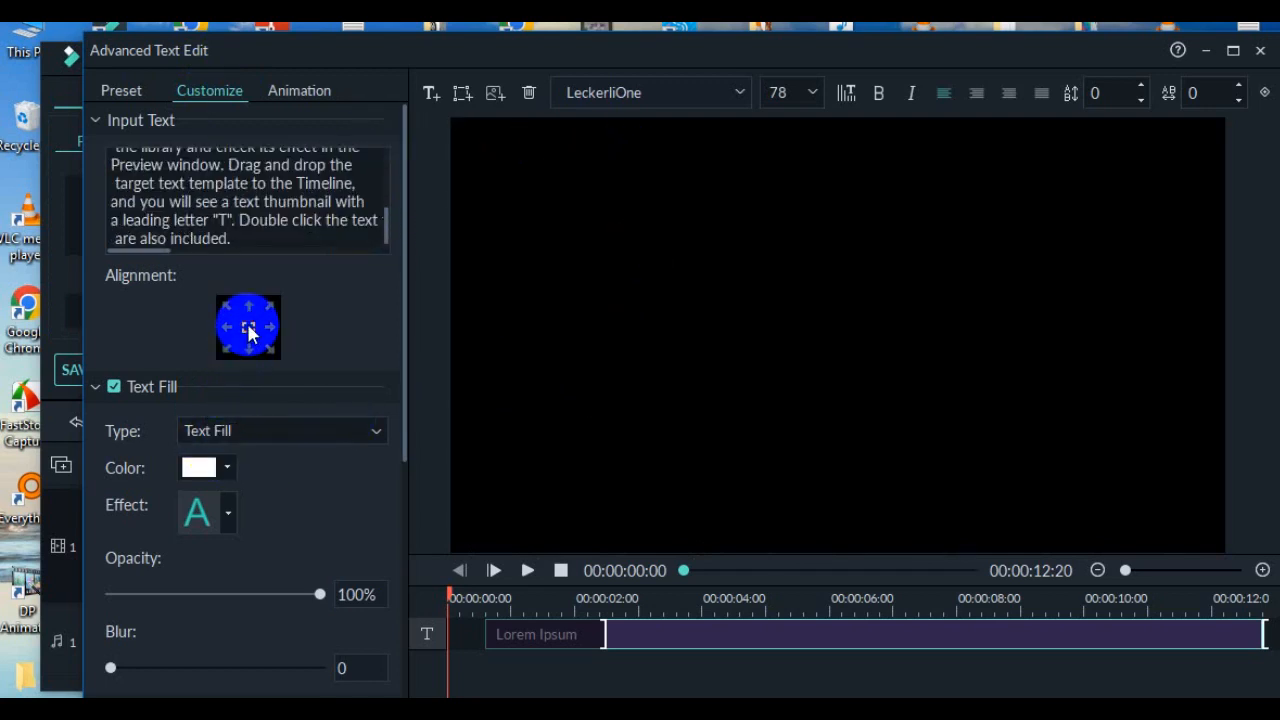
{"action": "left_click", "coordinate": [269, 331]}
{"action": "left_click", "coordinate": [228, 328]}
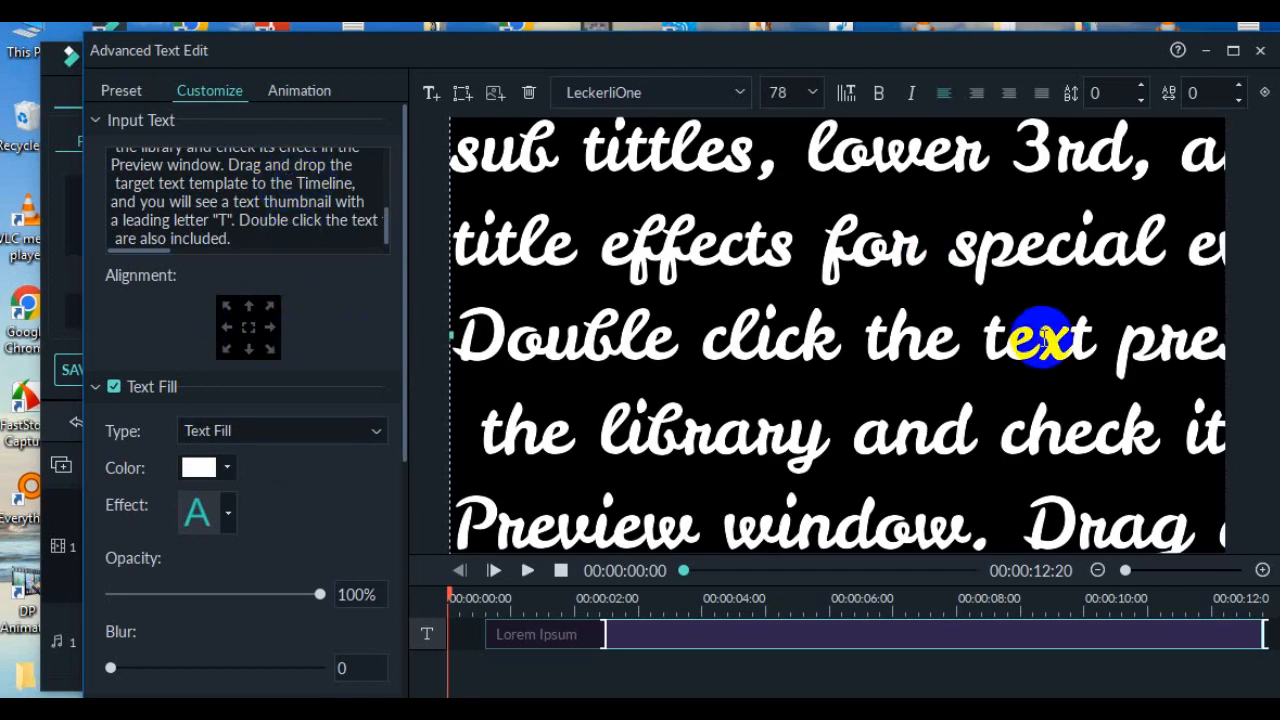
Set the title text's font size to 40 and realign the block to the frame's left edge
{"action": "left_click", "coordinate": [807, 92]}
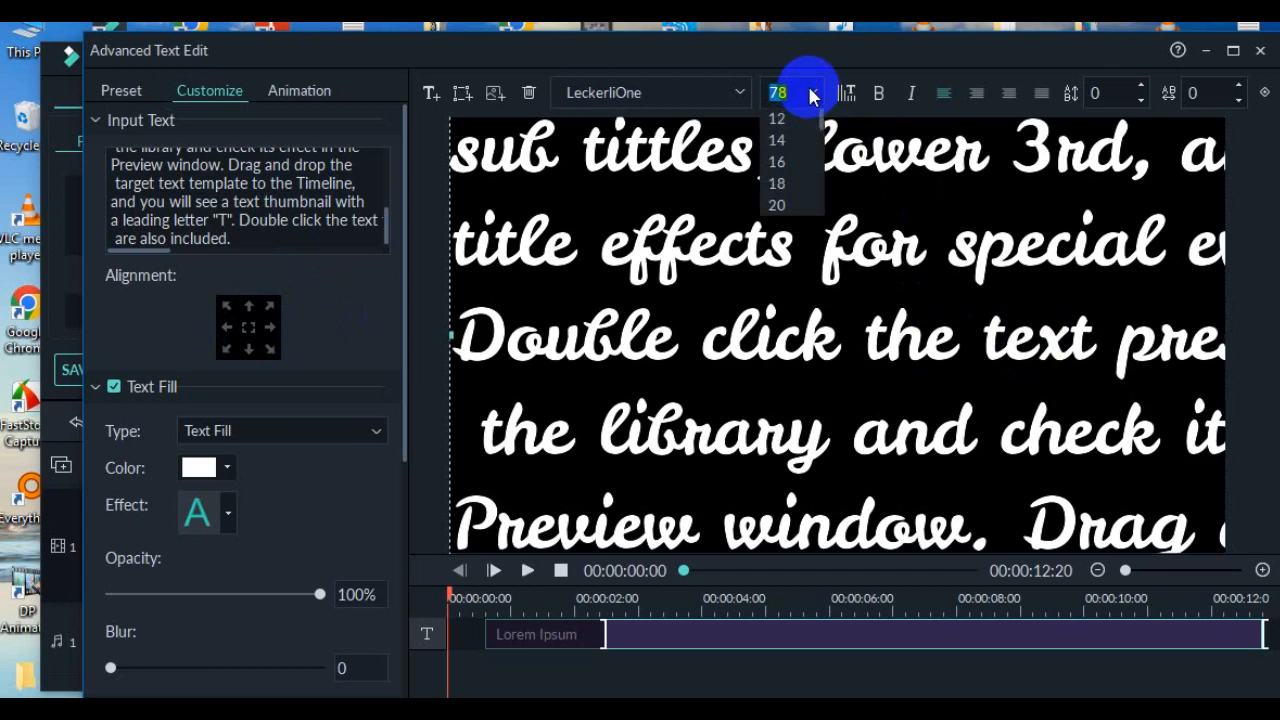
{"action": "left_click", "coordinate": [778, 205]}
{"action": "left_click", "coordinate": [812, 93]}
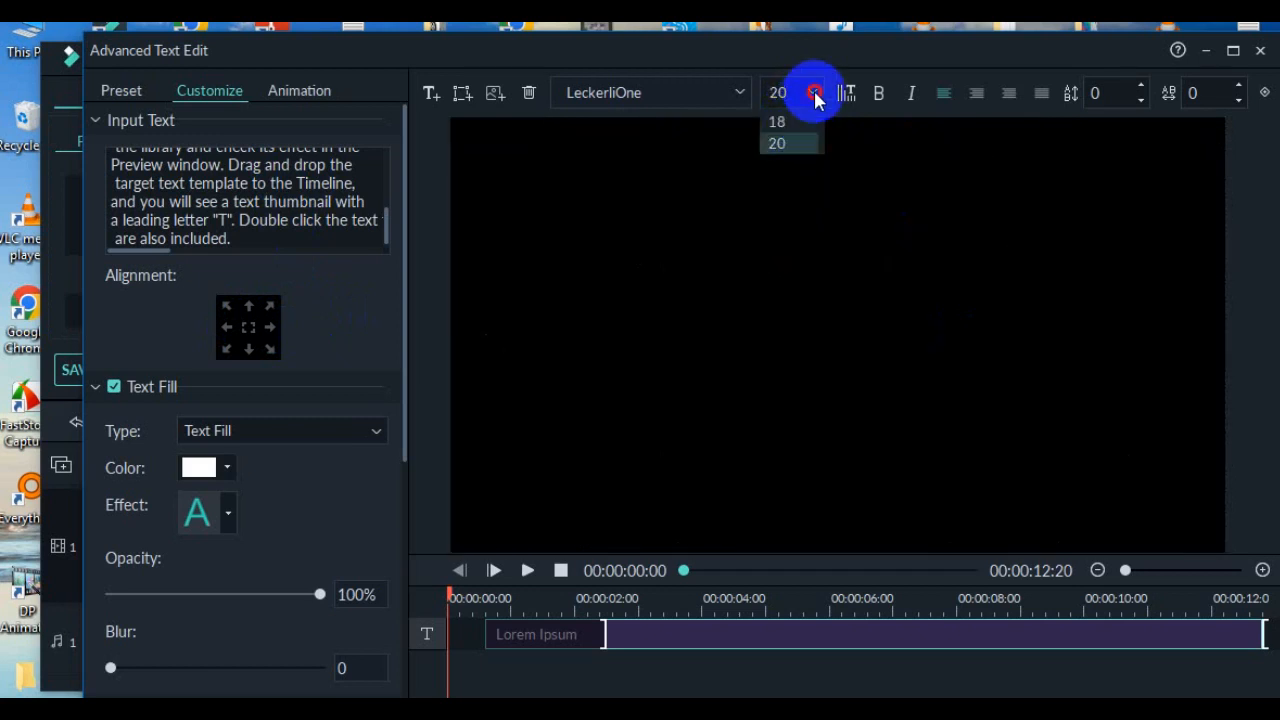
{"action": "left_click", "coordinate": [778, 204]}
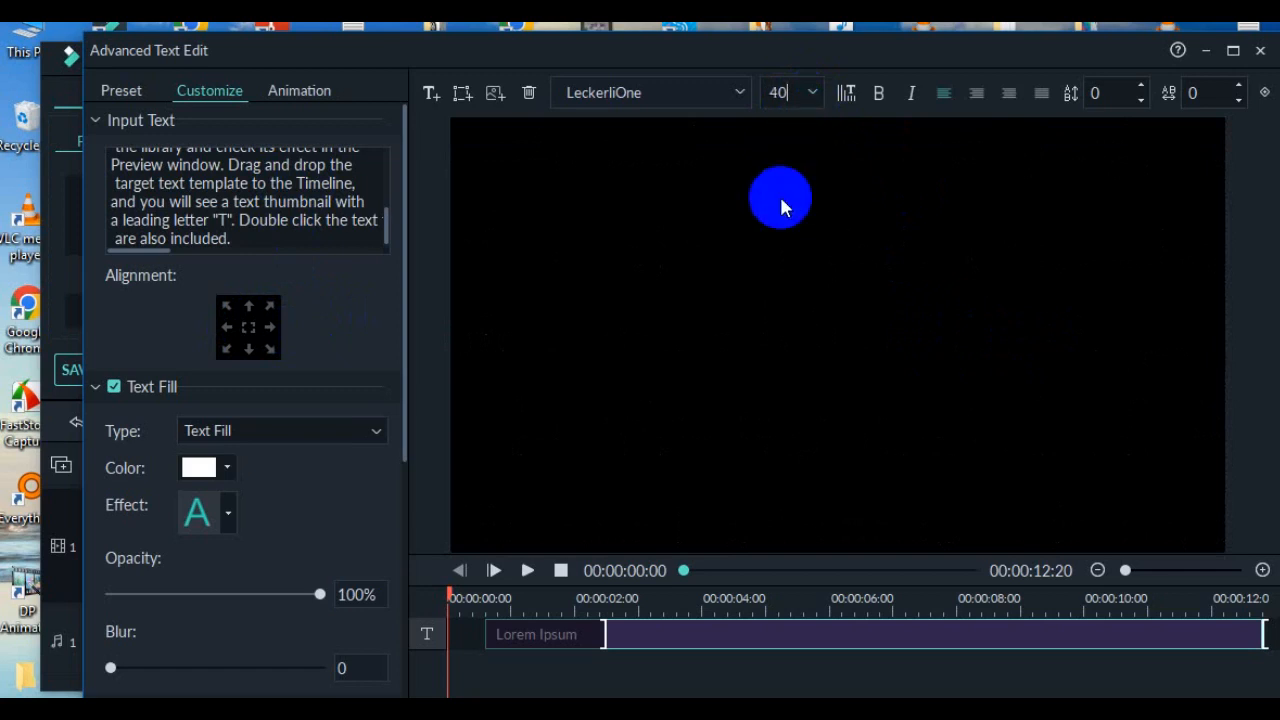
{"action": "left_click", "coordinate": [232, 328]}
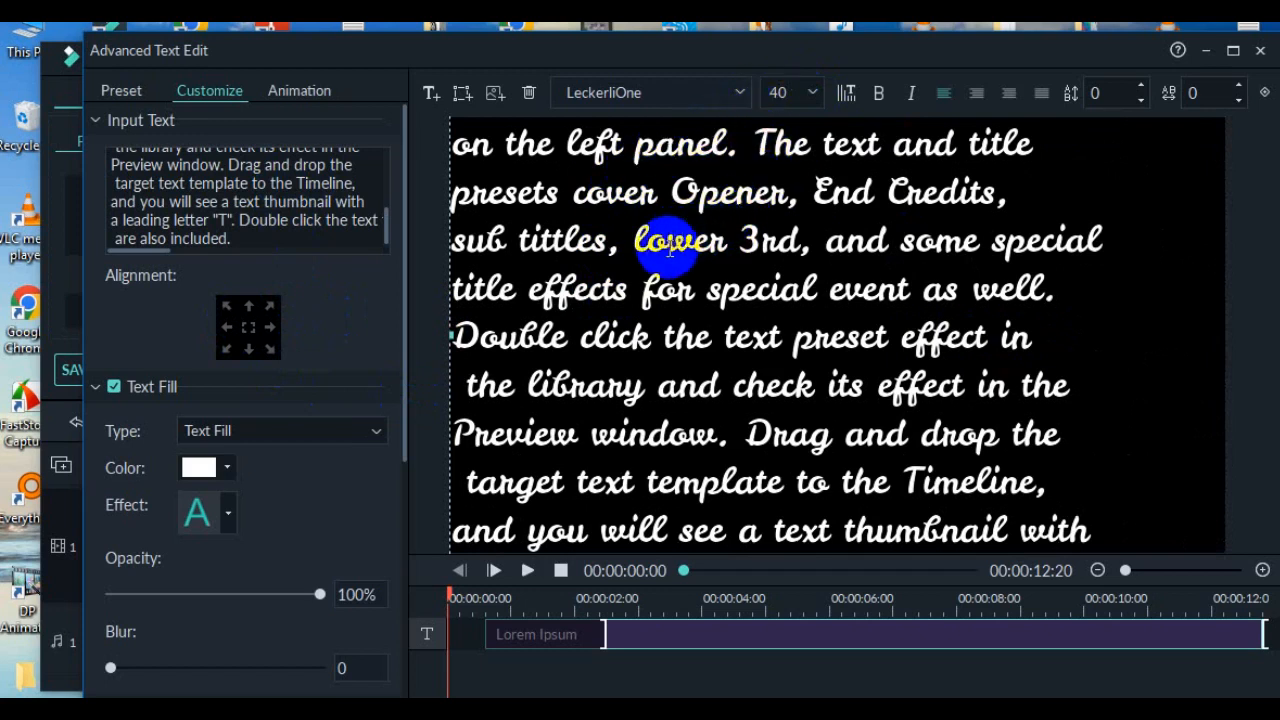
Set the title text's line spacing to -34 and its character spacing to -3
{"action": "left_click", "coordinate": [799, 93]}
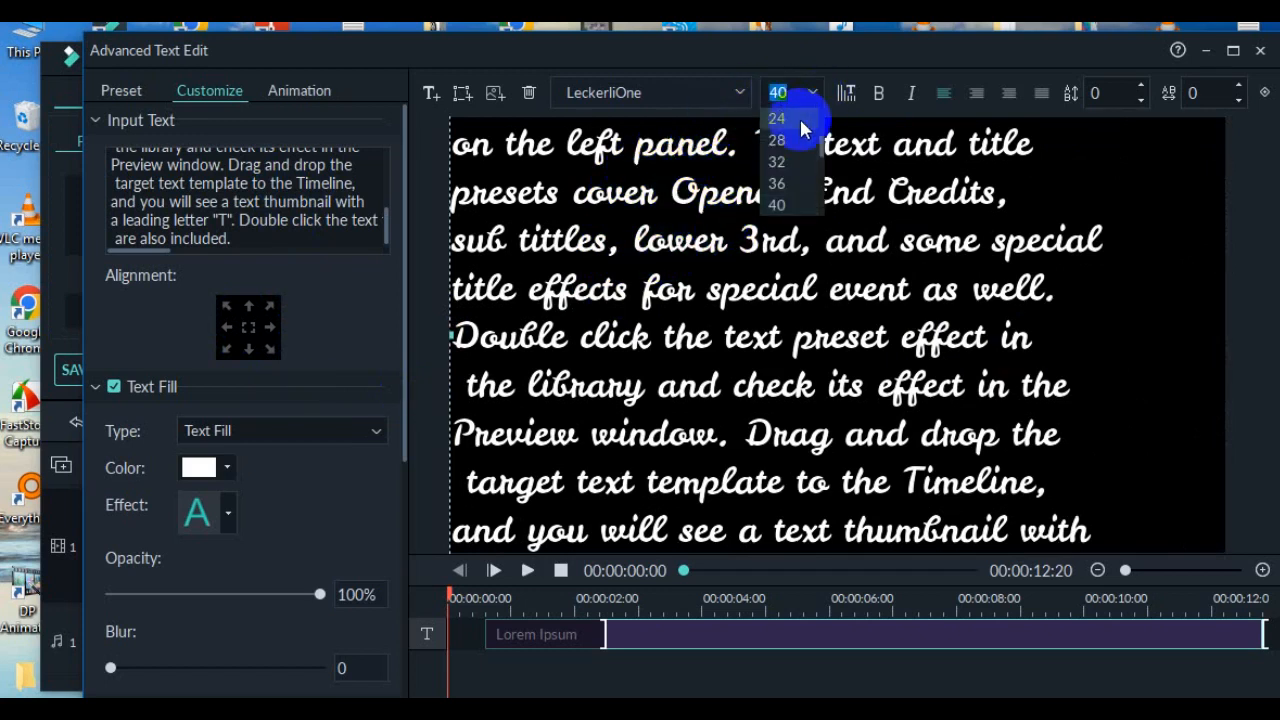
{"action": "left_click", "coordinate": [1100, 93]}
{"action": "left_click_drag", "start_coordinate": [1107, 90], "coordinate": [643, 386]}
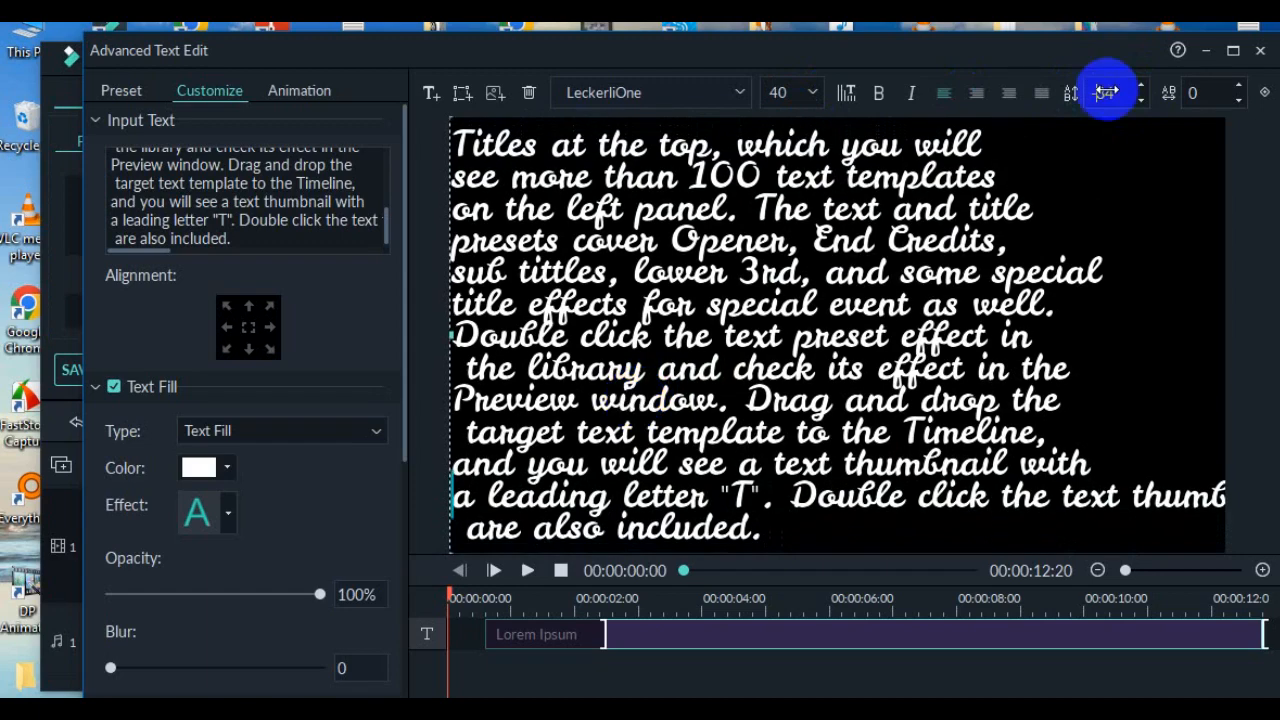
{"action": "left_click_drag", "start_coordinate": [1194, 94], "coordinate": [690, 395]}
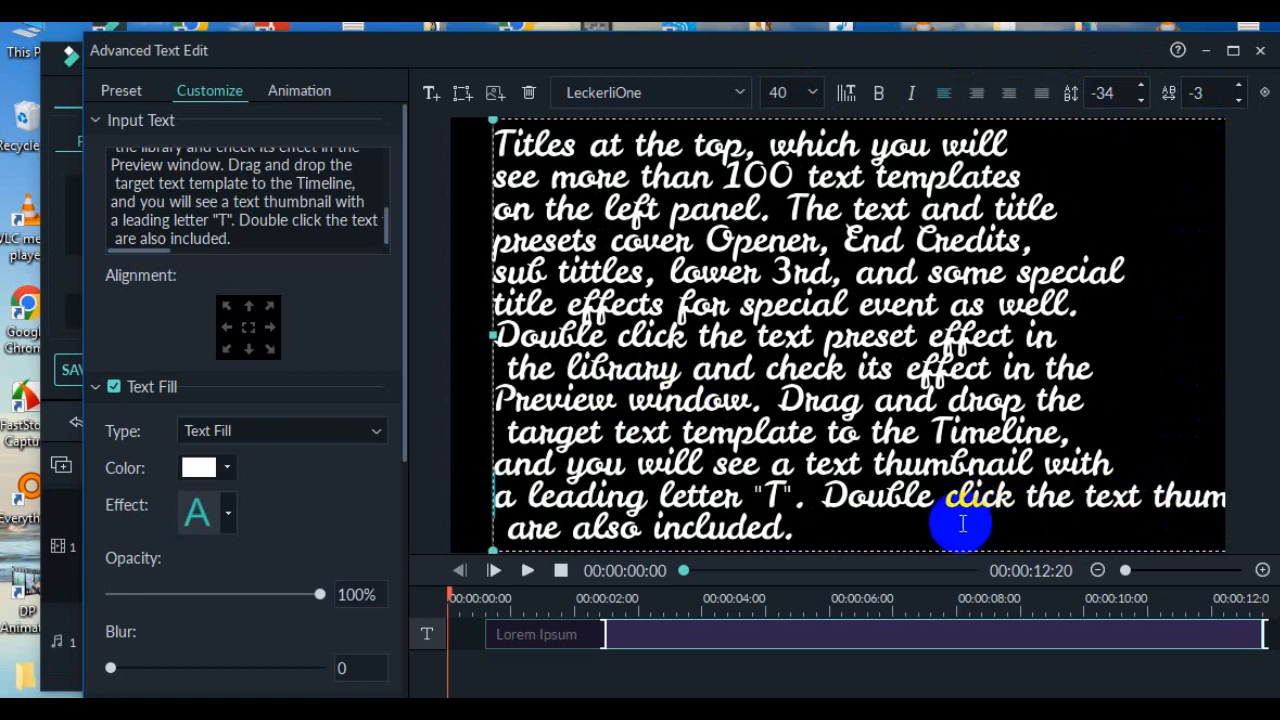
Try the Kokila Negreta cursiva and Leckerli One fonts on the title text
{"action": "left_click", "coordinate": [737, 95]}
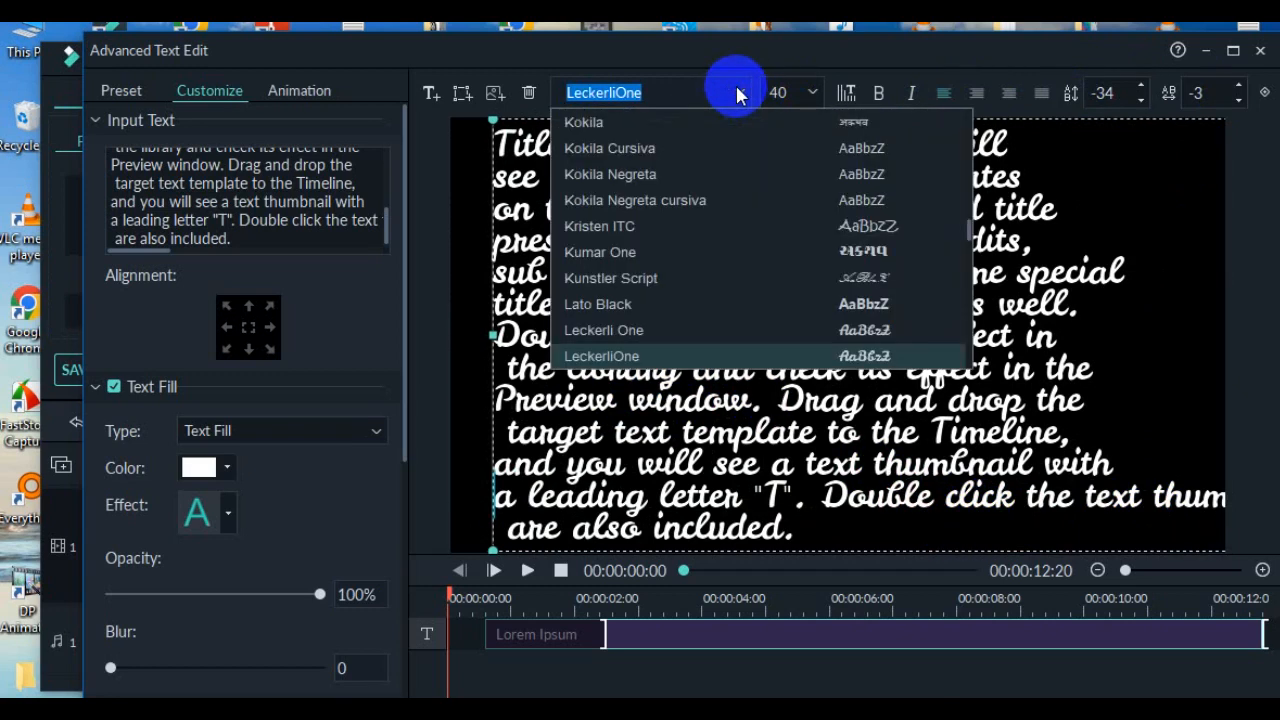
{"action": "left_click", "coordinate": [672, 201]}
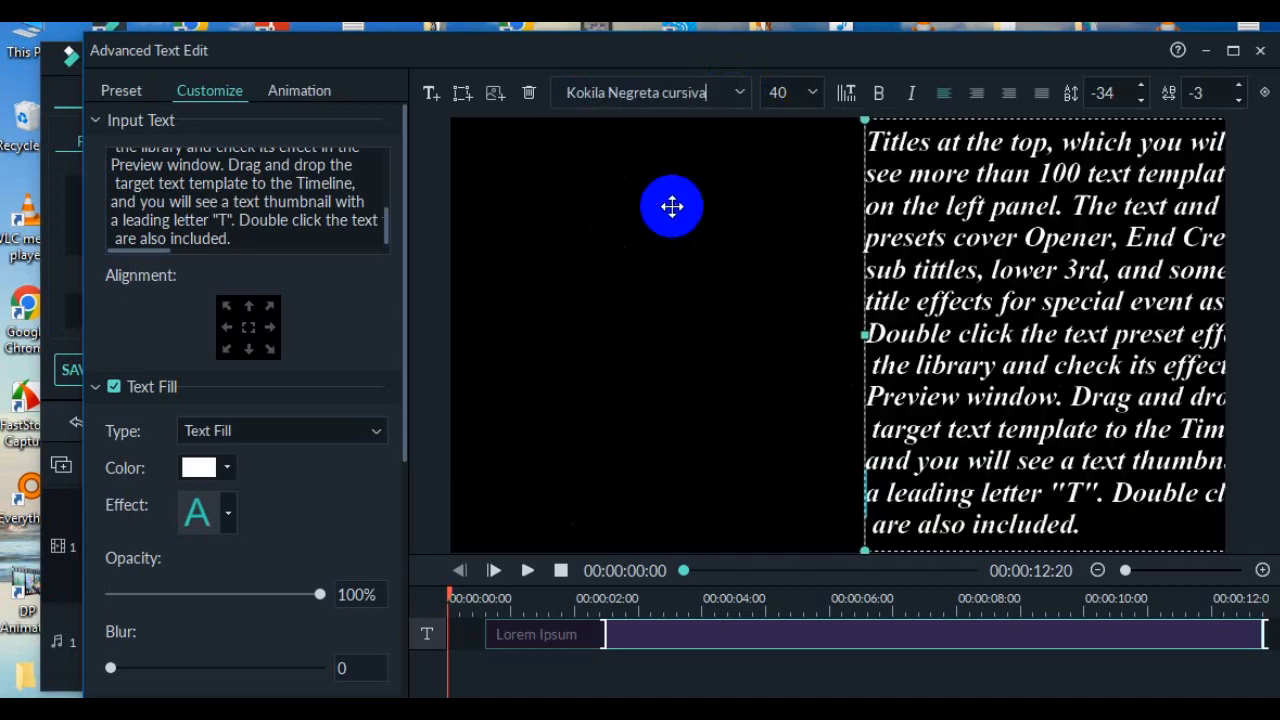
{"action": "left_click", "coordinate": [737, 93]}
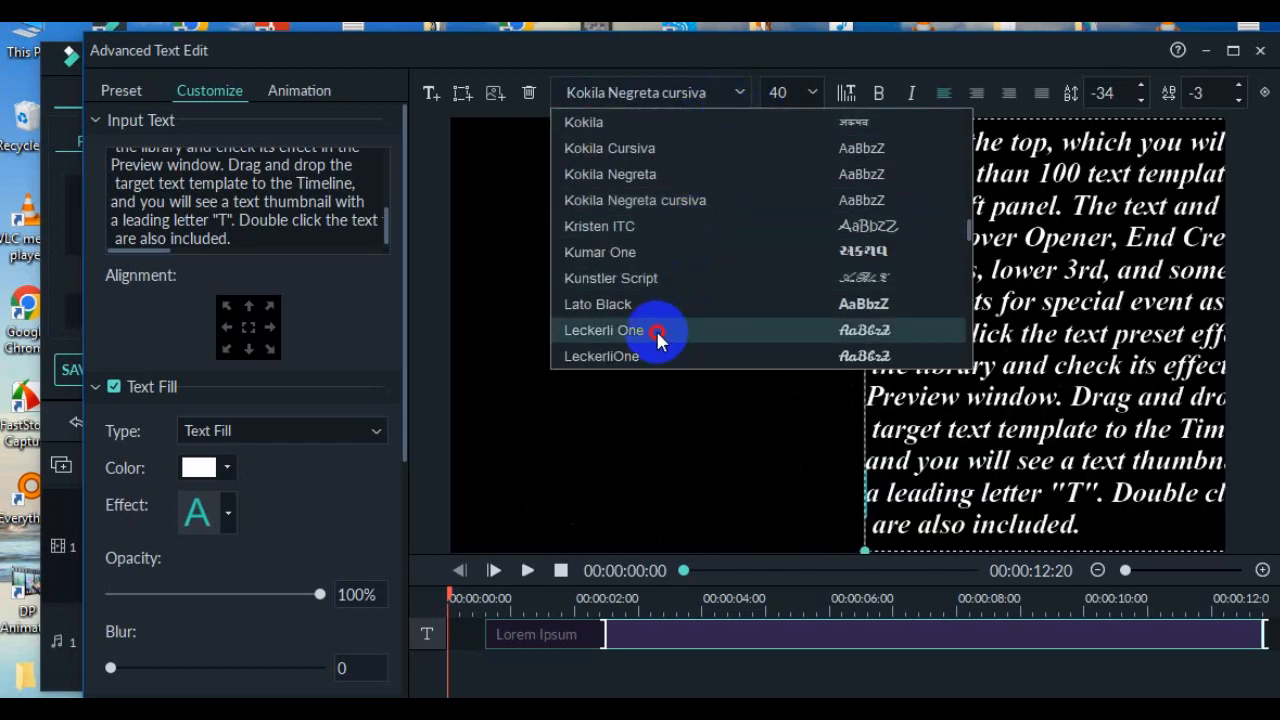
{"action": "left_click", "coordinate": [655, 332]}
Try the Lucida Bright Italic and Lucida Sans fonts on the title text
{"action": "left_click", "coordinate": [737, 92]}
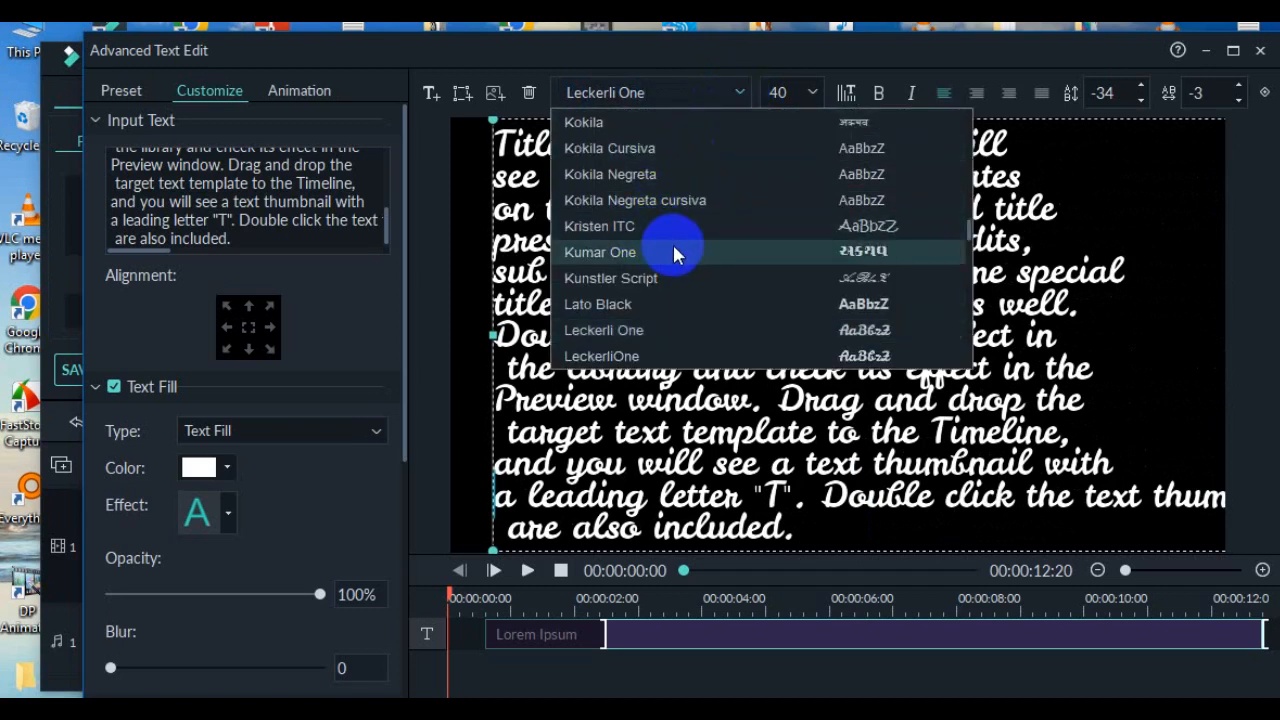
{"action": "scroll", "coordinate": [672, 245], "scroll_direction": "down", "scroll_amount": 3}
{"action": "scroll", "coordinate": [673, 246], "scroll_direction": "down", "scroll_amount": 1}
{"action": "scroll", "coordinate": [673, 246], "scroll_direction": "down", "scroll_amount": 1}
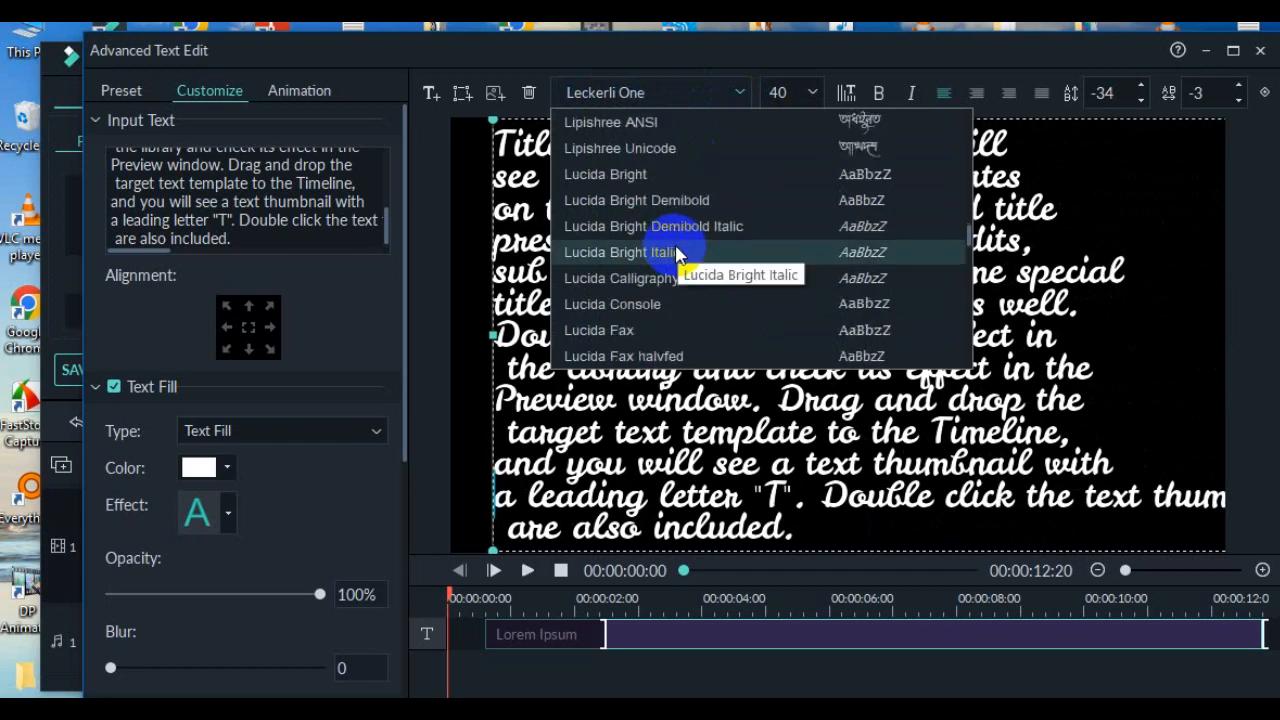
{"action": "left_click", "coordinate": [676, 253]}
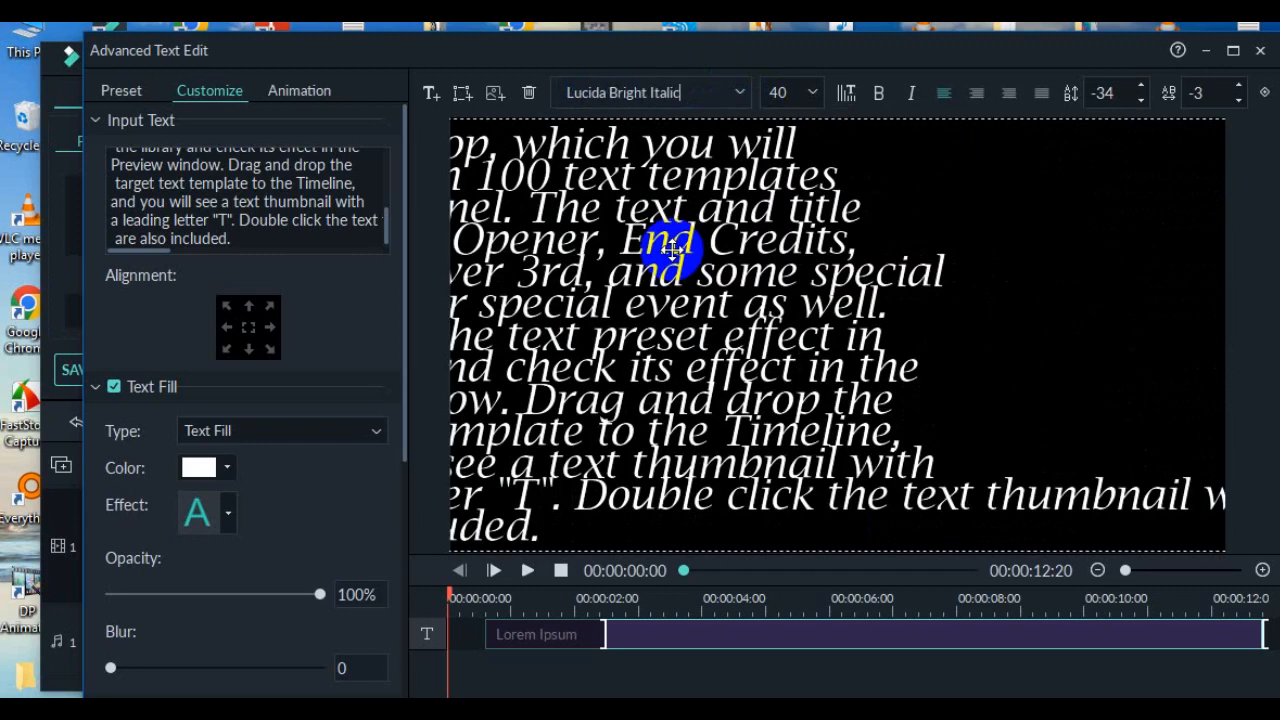
{"action": "left_click", "coordinate": [737, 92]}
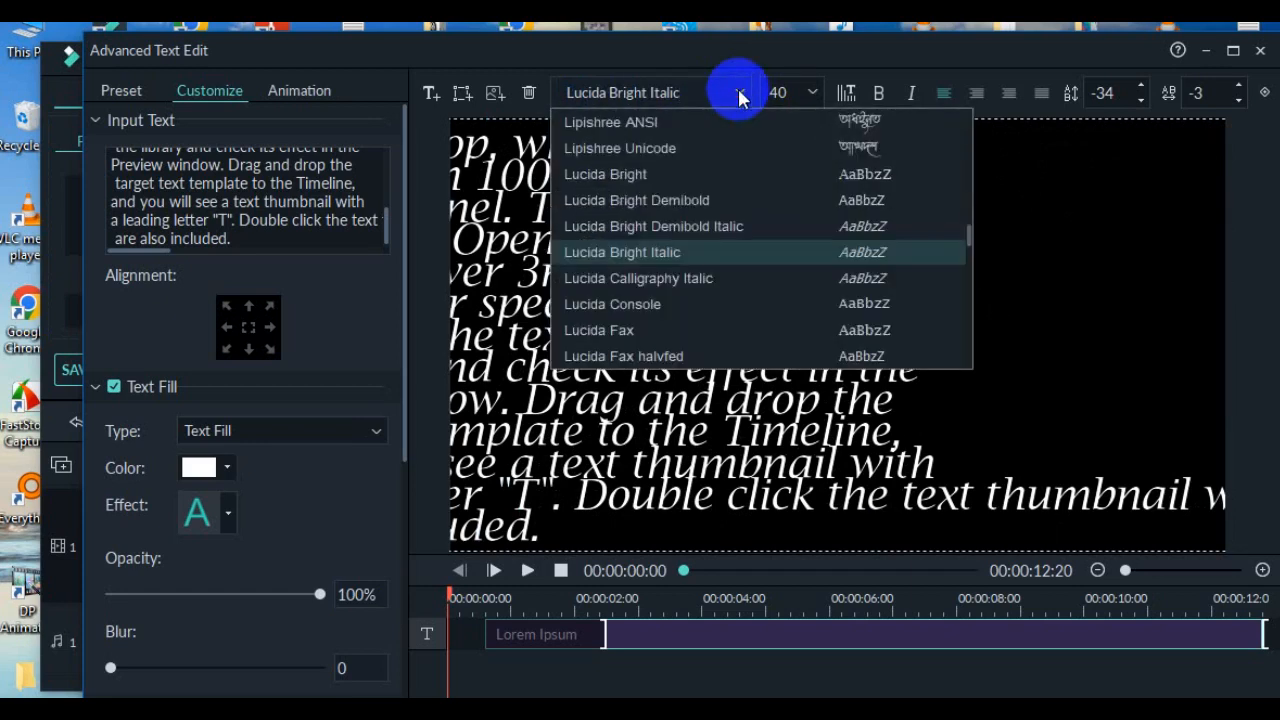
{"action": "scroll", "coordinate": [717, 244], "scroll_direction": "down", "scroll_amount": 1}
{"action": "scroll", "coordinate": [718, 254], "scroll_direction": "down", "scroll_amount": 1}
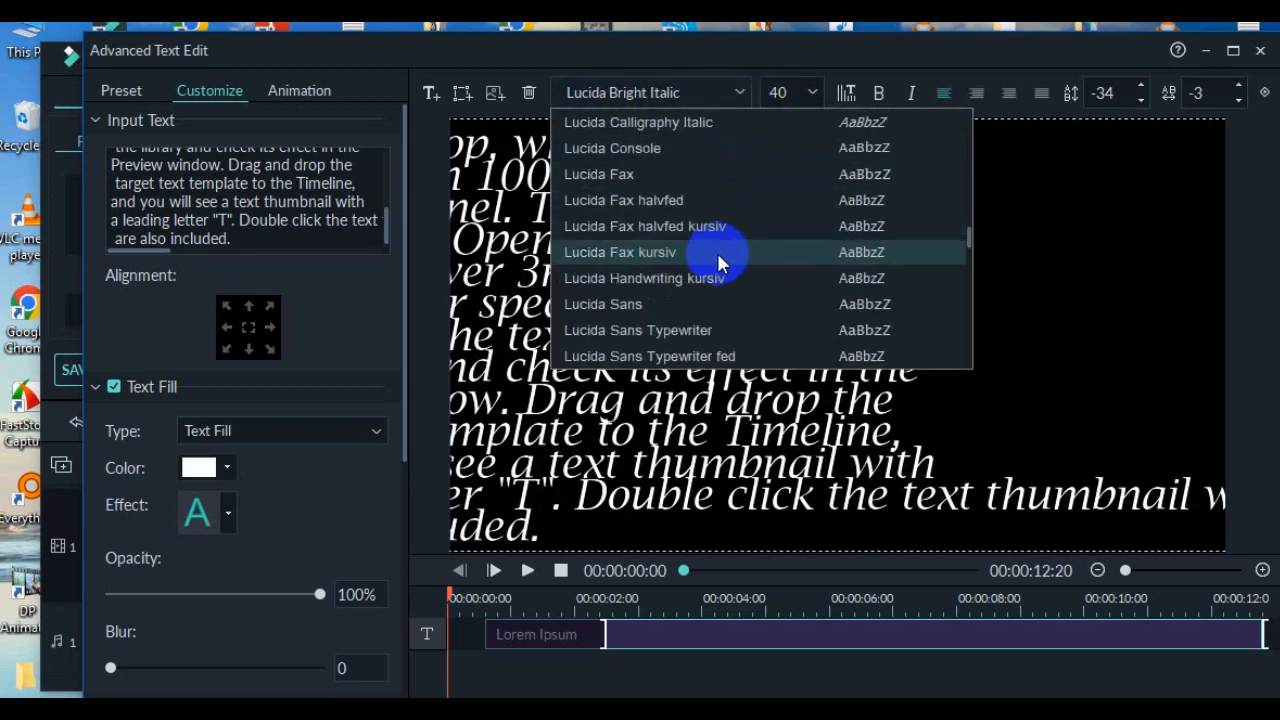
{"action": "left_click", "coordinate": [758, 302]}
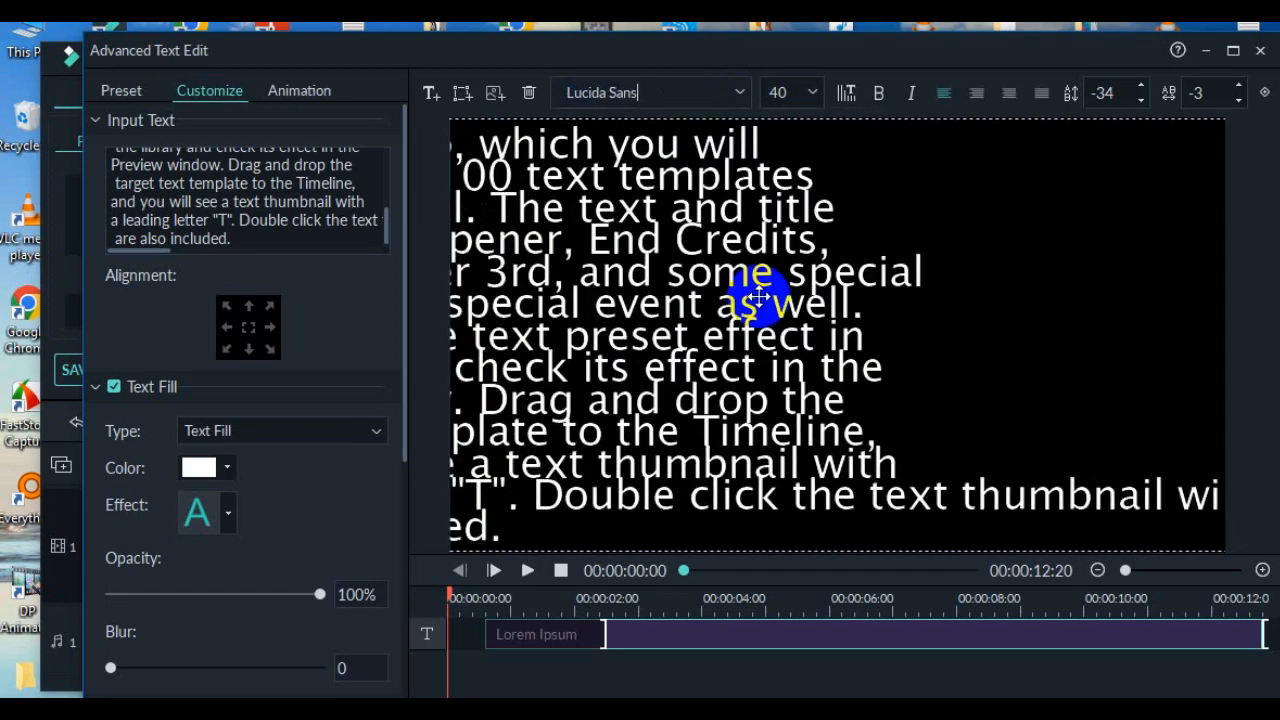
Change the title text's font to Merriweather Bold and set its character spacing to -18
{"action": "left_click", "coordinate": [731, 92]}
{"action": "scroll", "coordinate": [725, 269], "scroll_direction": "down", "scroll_amount": 5}
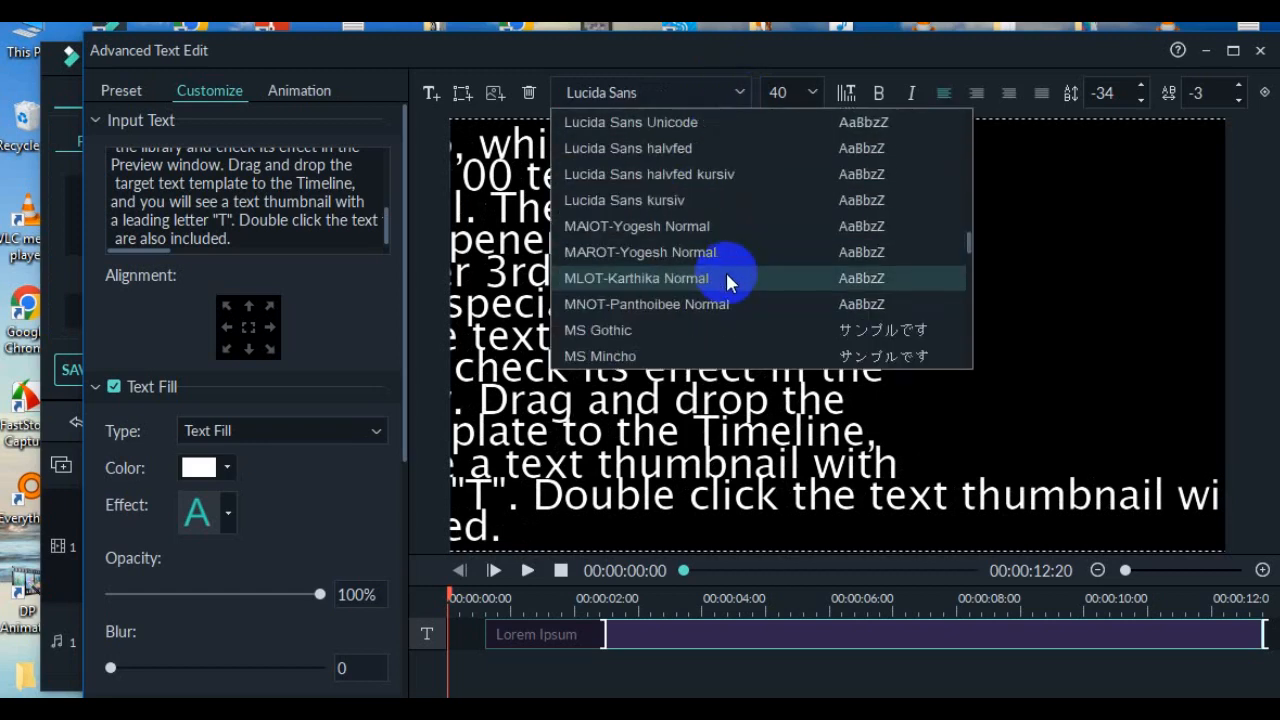
{"action": "scroll", "coordinate": [725, 270], "scroll_direction": "down", "scroll_amount": 2}
{"action": "scroll", "coordinate": [725, 270], "scroll_direction": "down", "scroll_amount": 3}
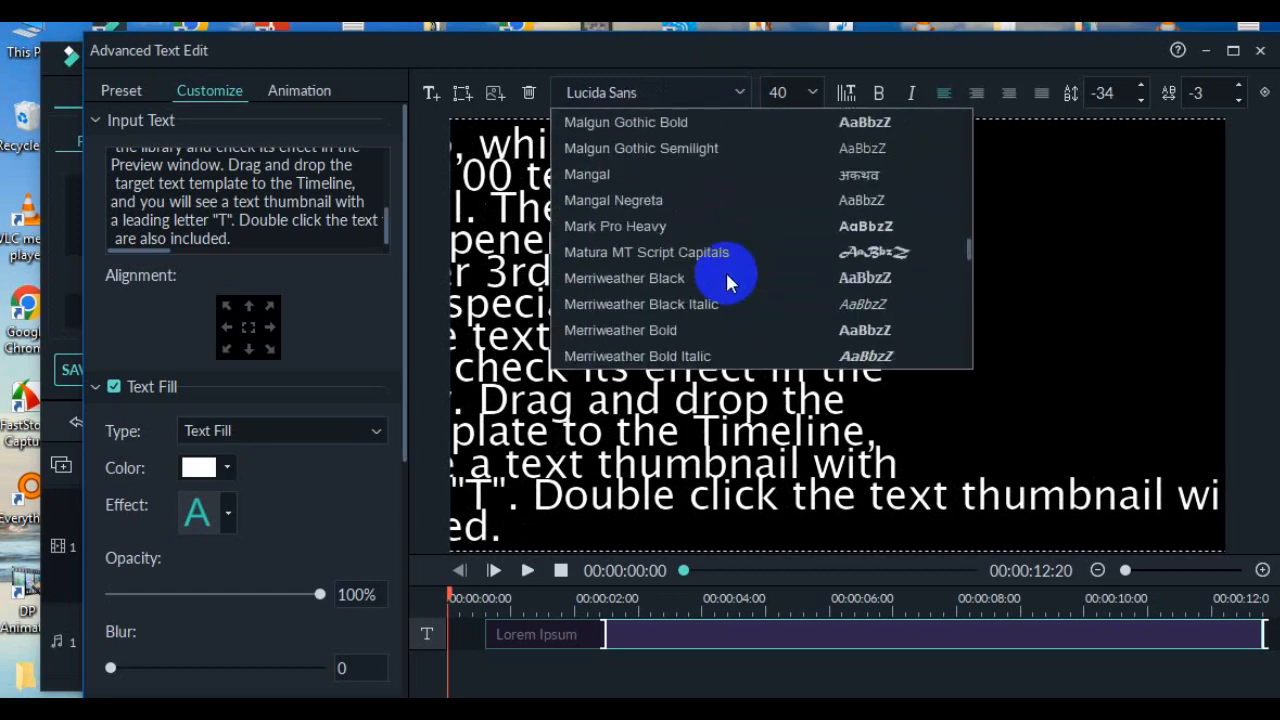
{"action": "left_click", "coordinate": [800, 330]}
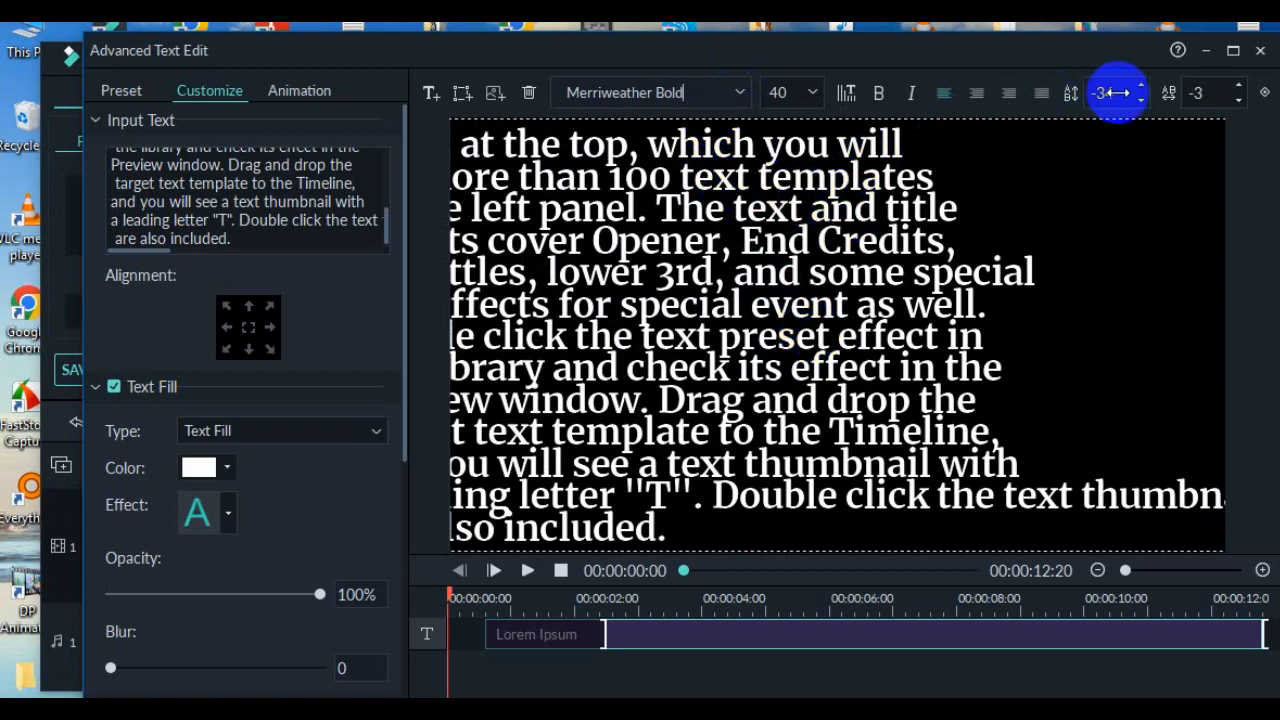
{"action": "left_click_drag", "start_coordinate": [1208, 95], "coordinate": [667, 398]}
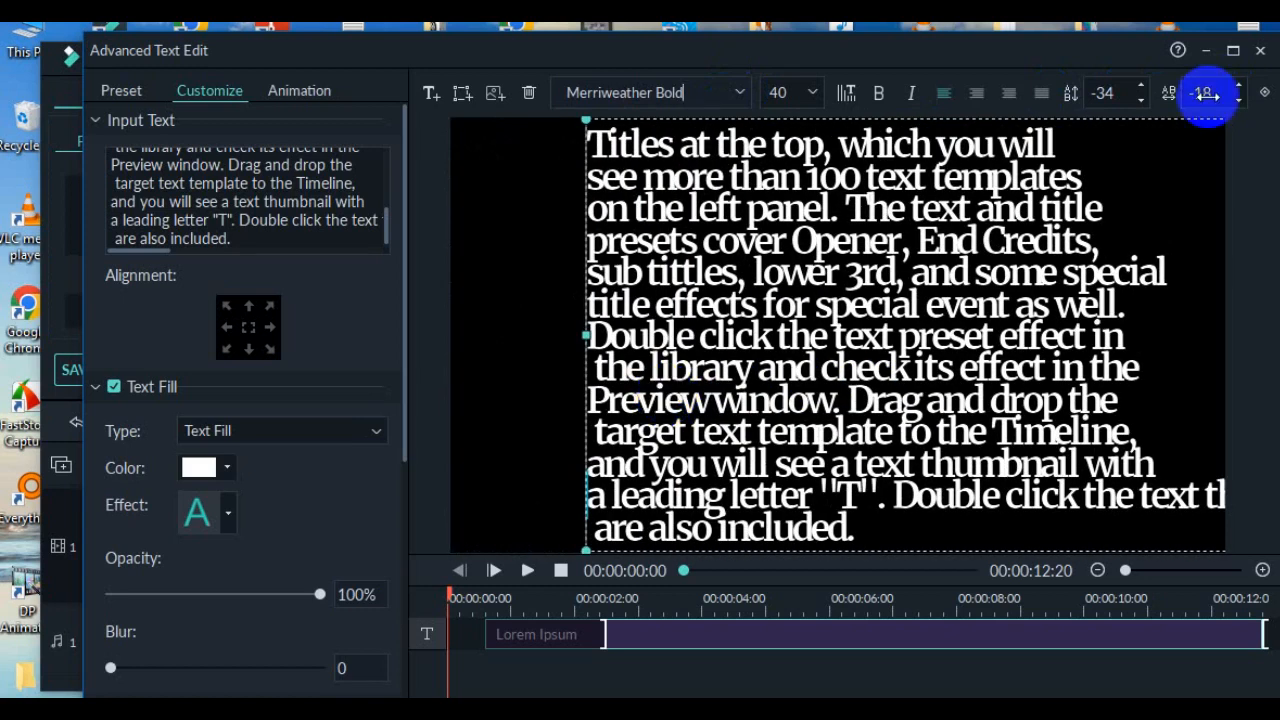
Set the title text's font size to 36 and move the block back toward the frame's left edge
{"action": "left_click", "coordinate": [810, 93]}
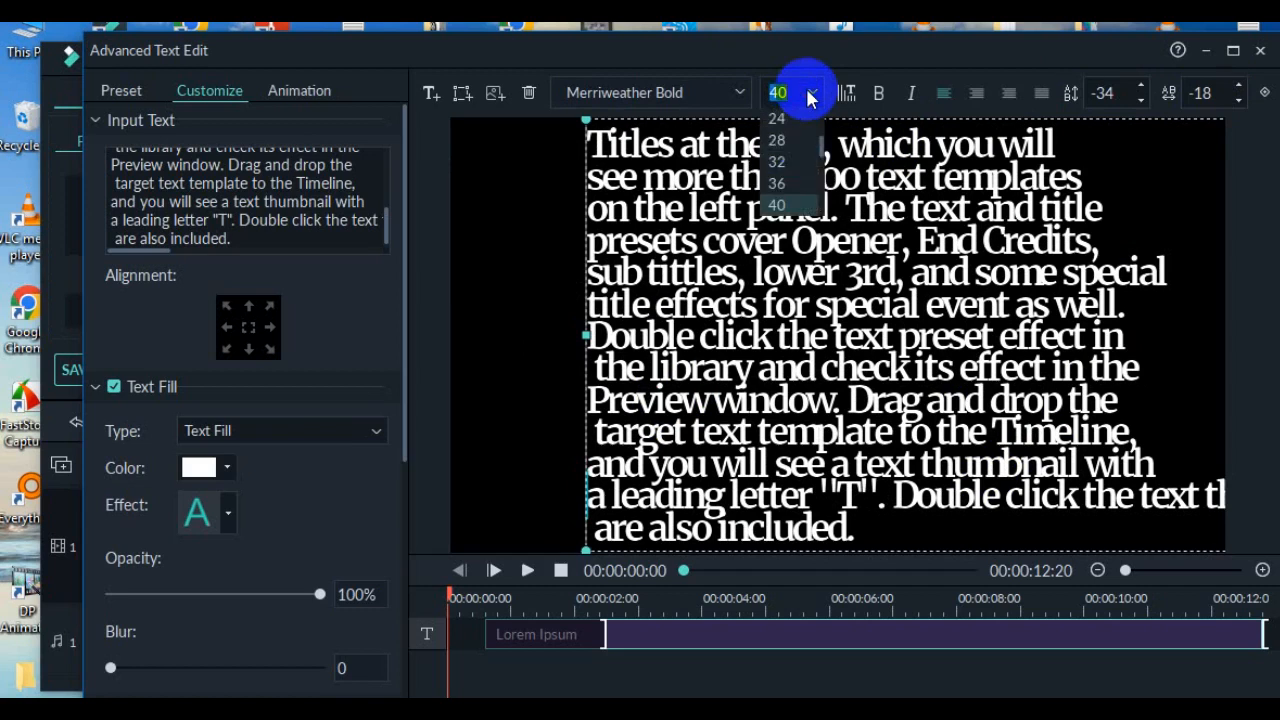
{"action": "left_click", "coordinate": [790, 182]}
{"action": "left_click", "coordinate": [639, 280]}
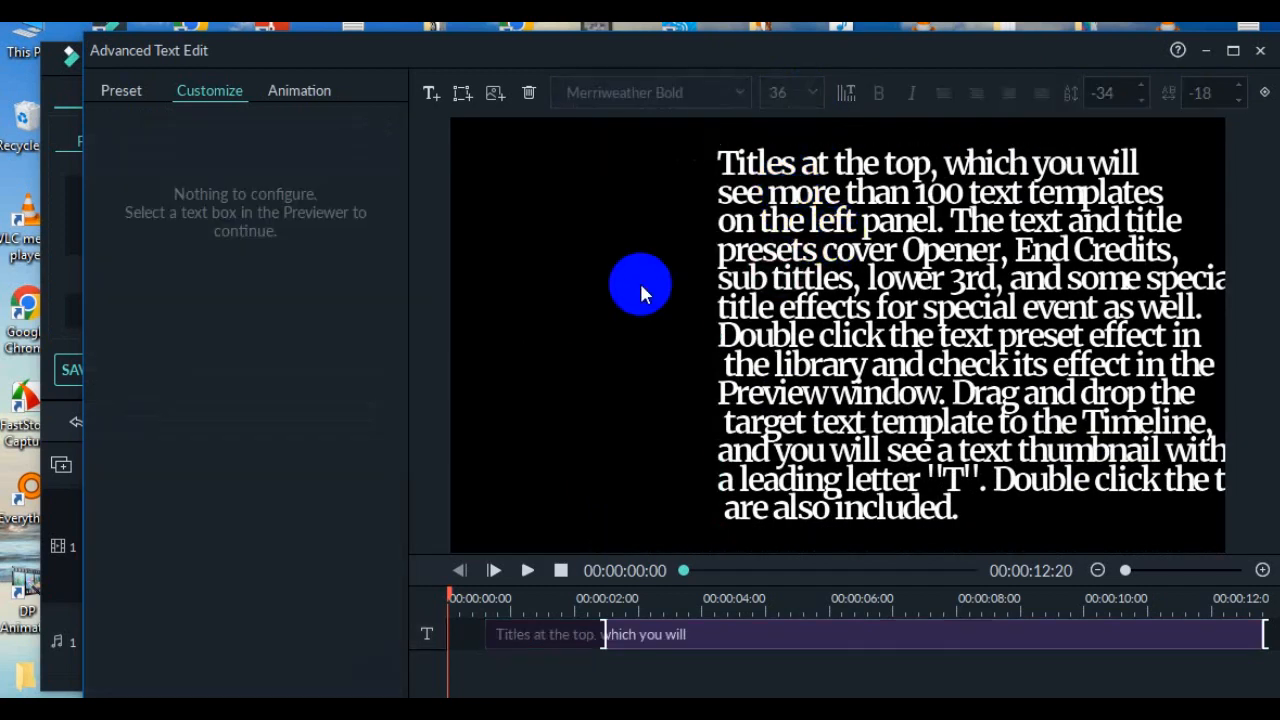
{"action": "left_click", "coordinate": [820, 266]}
{"action": "left_click_drag", "start_coordinate": [810, 255], "coordinate": [573, 258]}
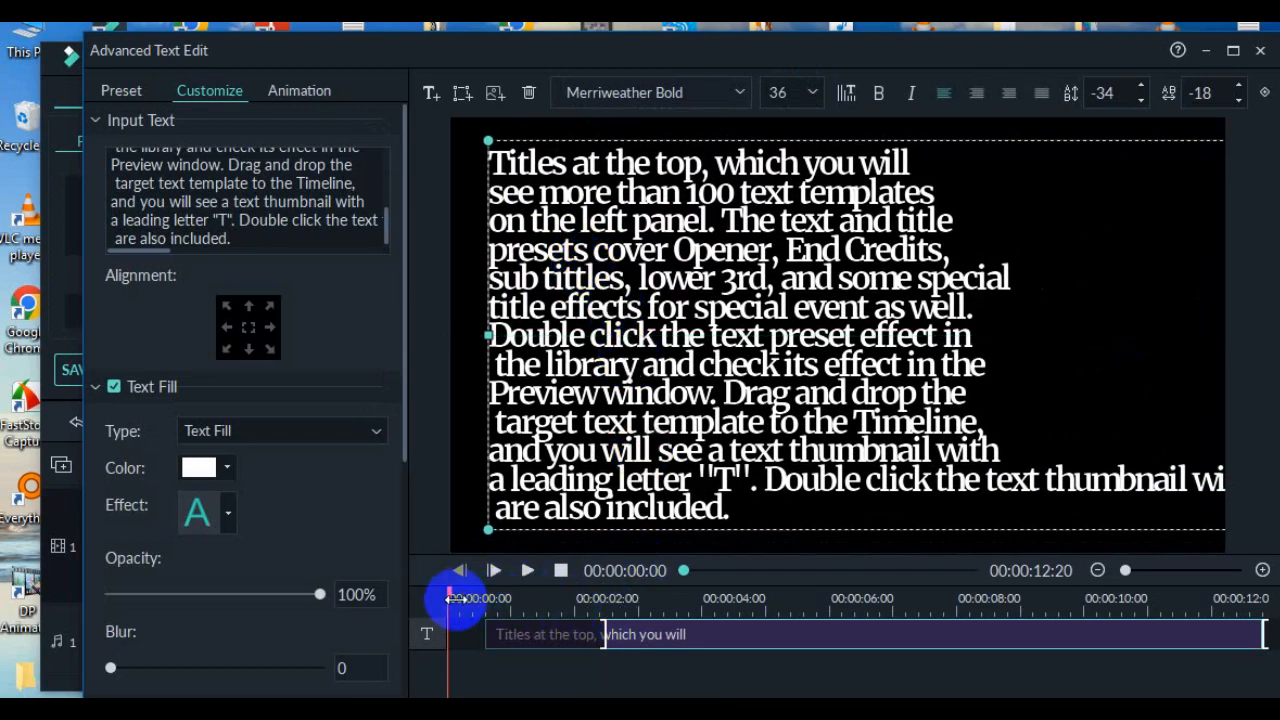
Preview the title's typing animation from the start and return the playhead to about 00:00:01:05
{"action": "scroll", "coordinate": [455, 600], "scroll_direction": "up", "scroll_amount": 3}
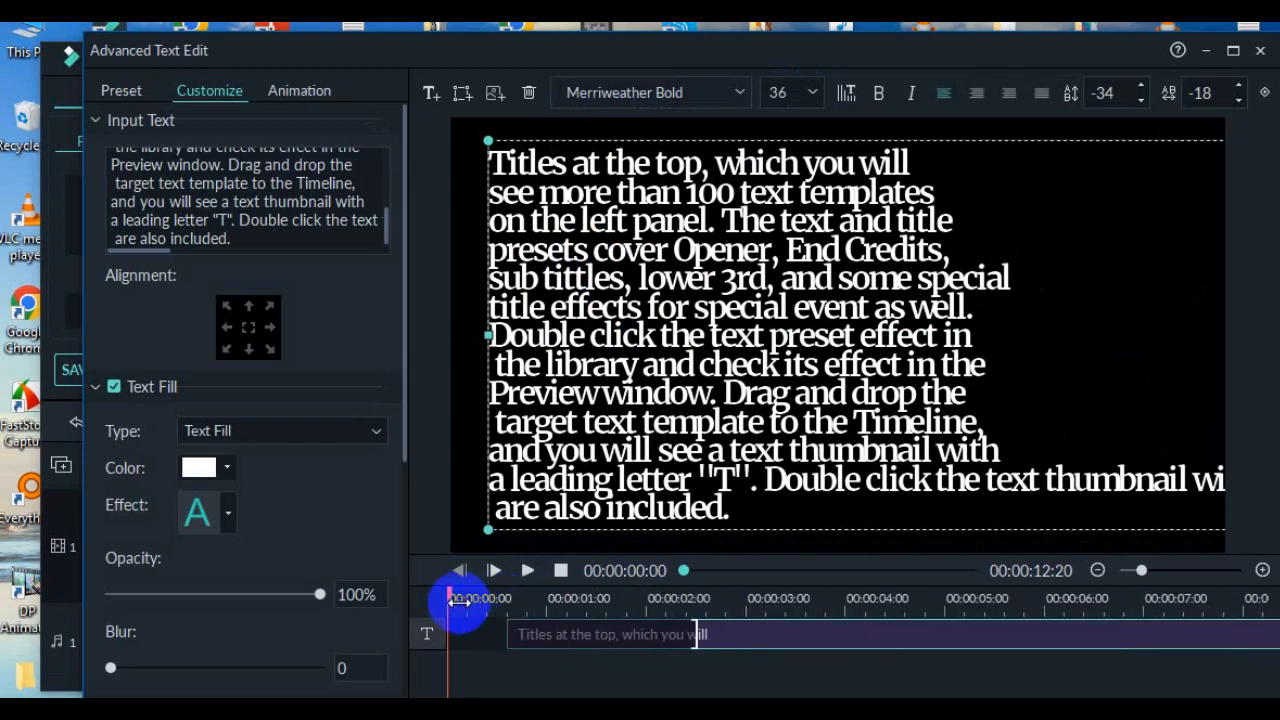
{"action": "left_click", "coordinate": [527, 570]}
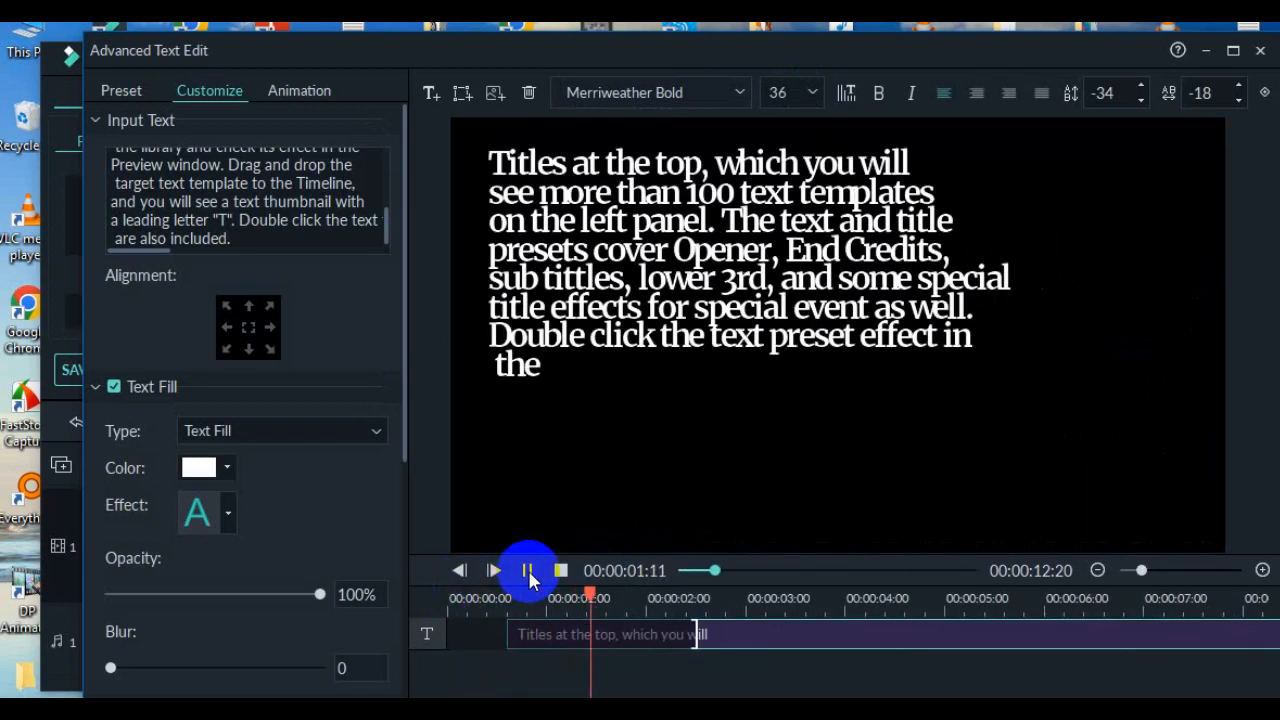
{"action": "left_click", "coordinate": [529, 576]}
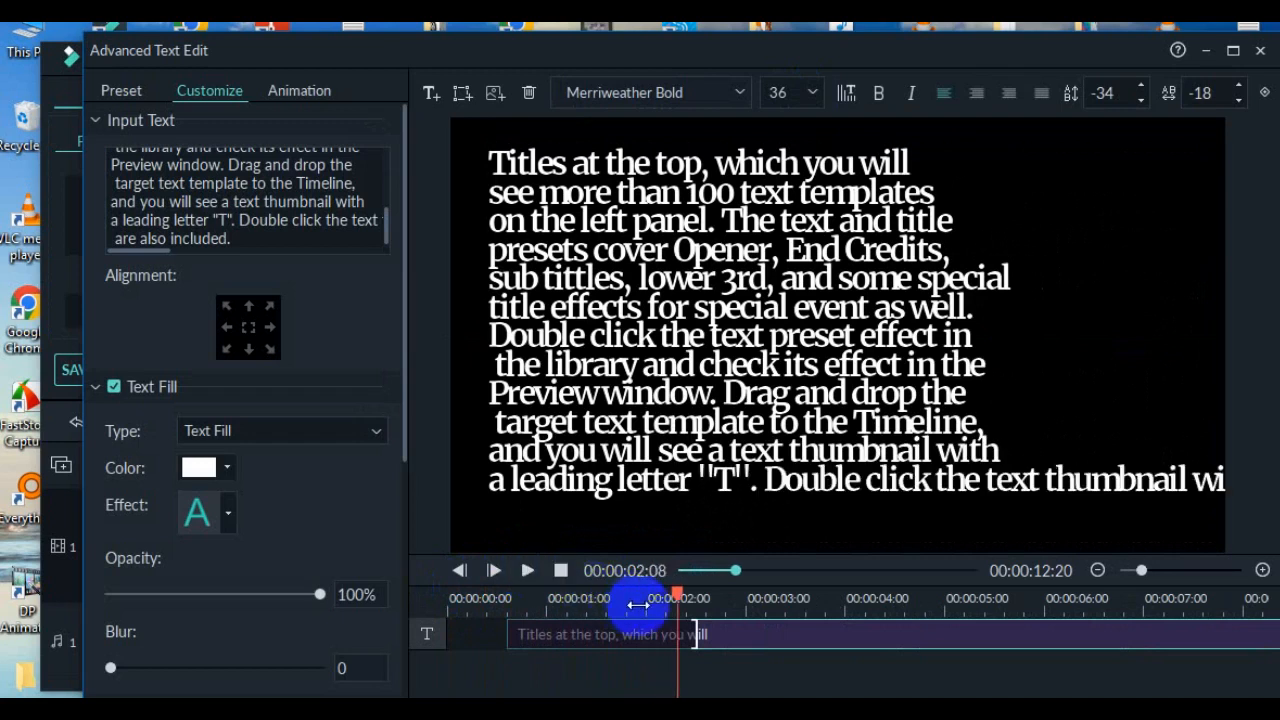
{"action": "left_click_drag", "start_coordinate": [675, 603], "coordinate": [572, 607]}
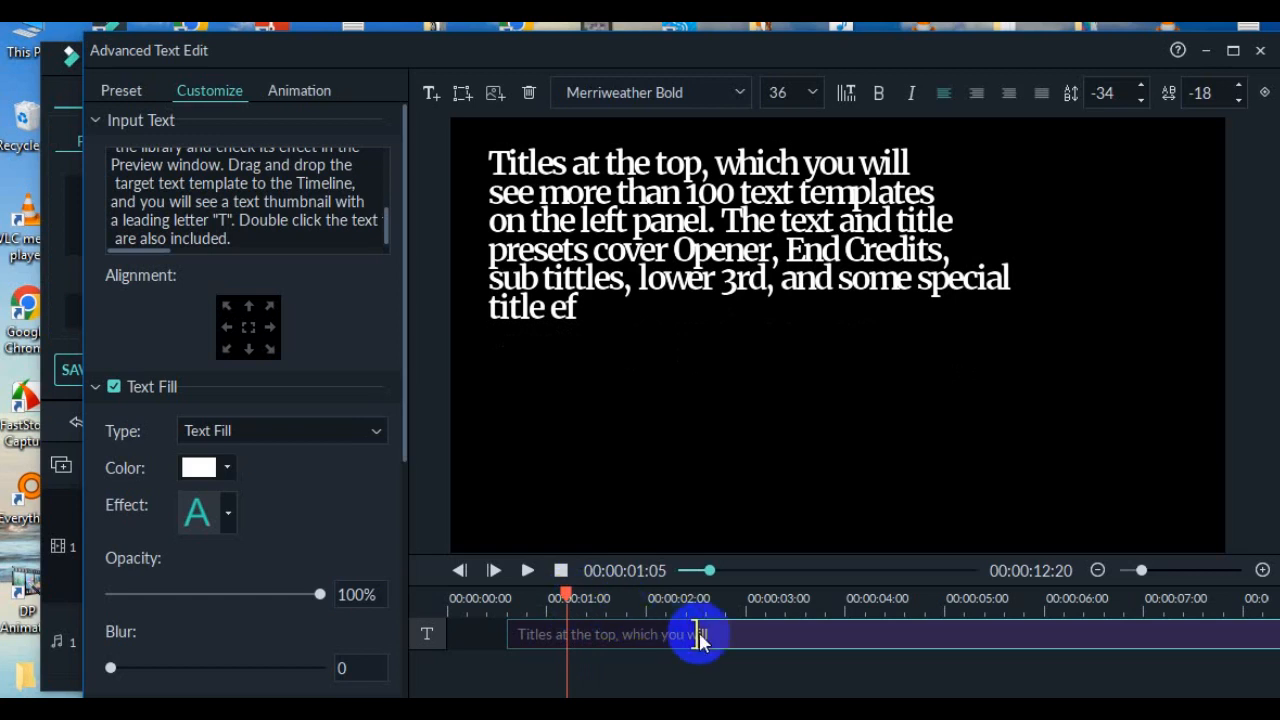
Extend the title's opening typing animation on the timeline until it ends just before the end of the clip
{"action": "left_click_drag", "start_coordinate": [695, 634], "coordinate": [1278, 652]}
{"action": "left_click", "coordinate": [581, 640]}
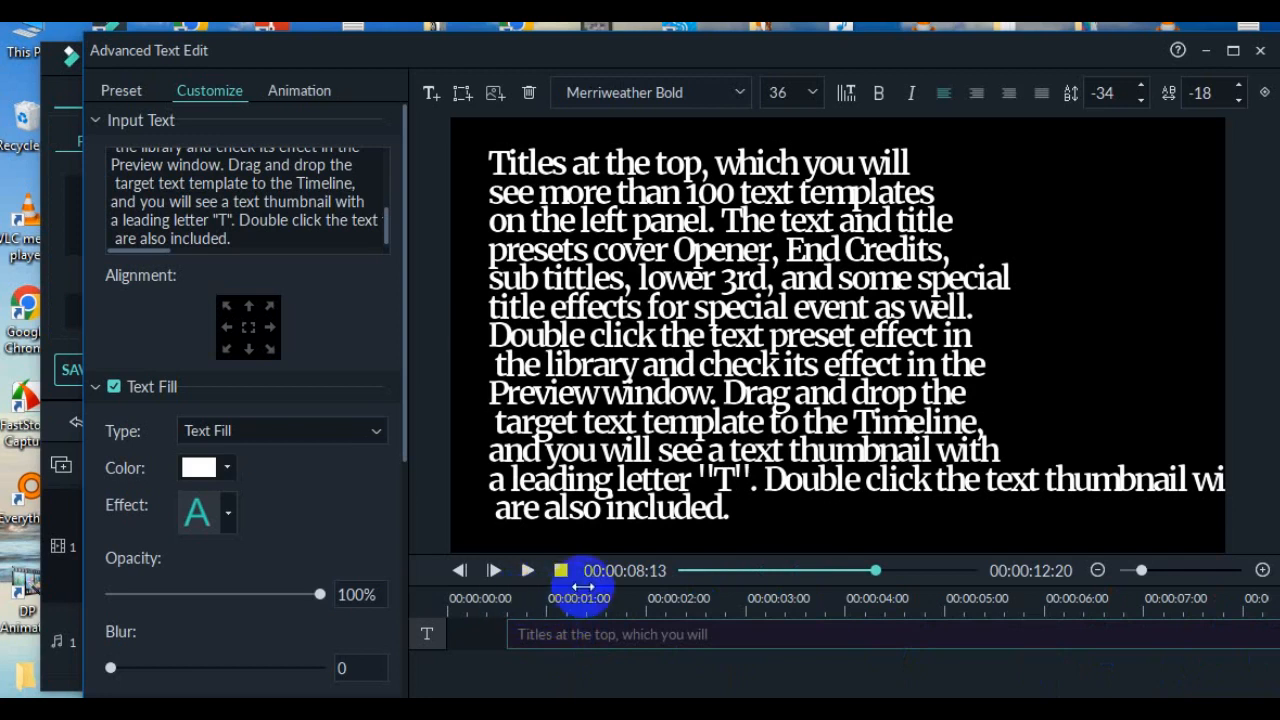
{"action": "left_click", "coordinate": [529, 572]}
{"action": "left_click", "coordinate": [531, 569]}
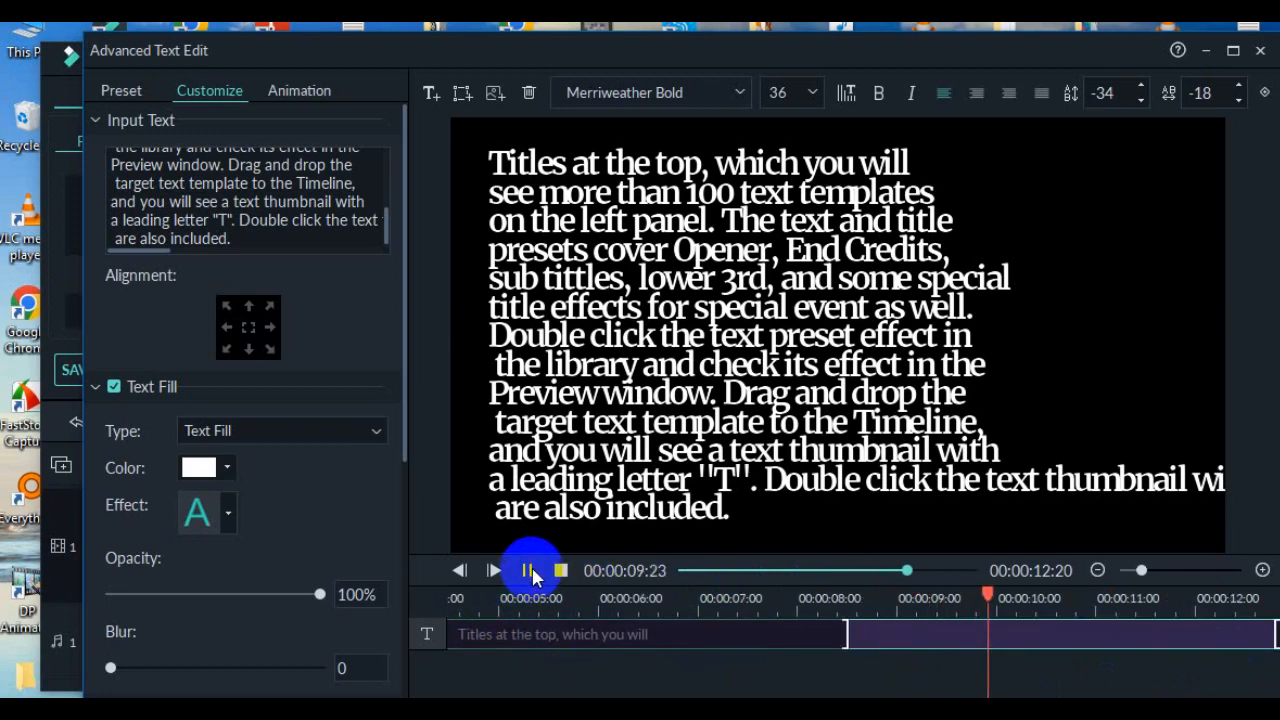
{"action": "left_click_drag", "start_coordinate": [846, 637], "coordinate": [1258, 658]}
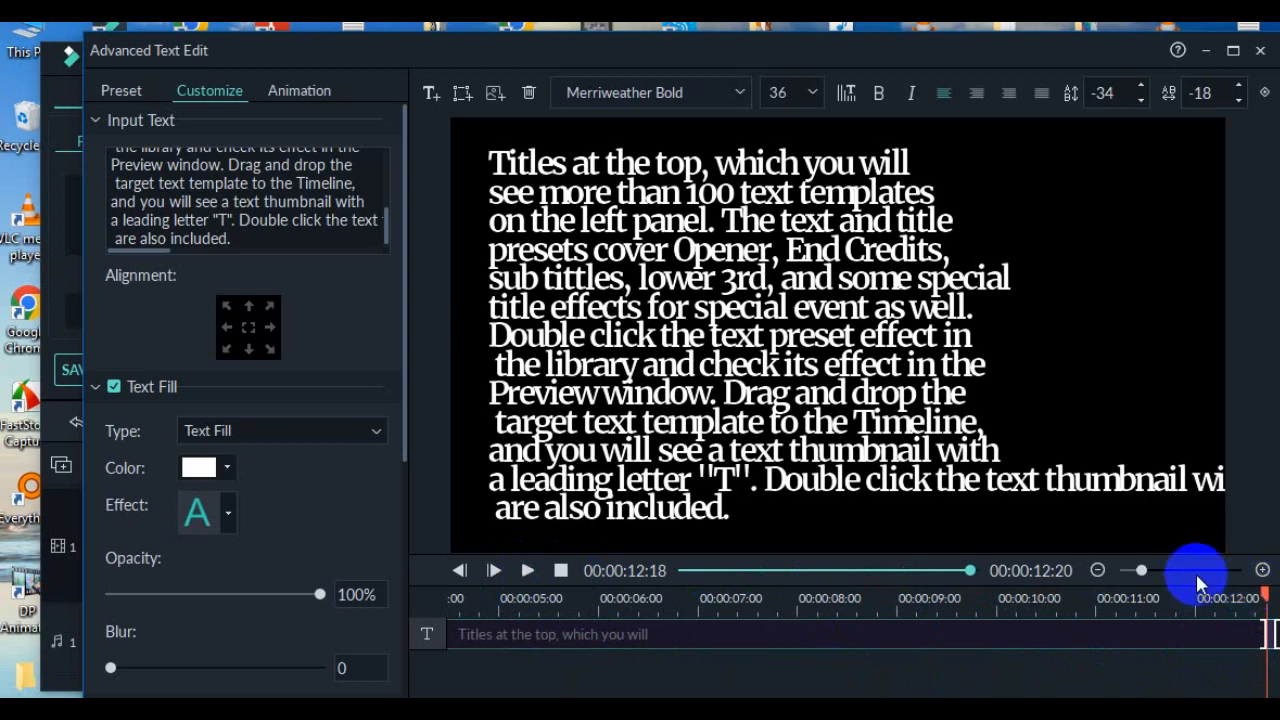
Play back the title from the beginning to check the speed of the lengthened typing animation, pausing at 00:00:08:08
{"action": "left_click", "coordinate": [525, 573]}
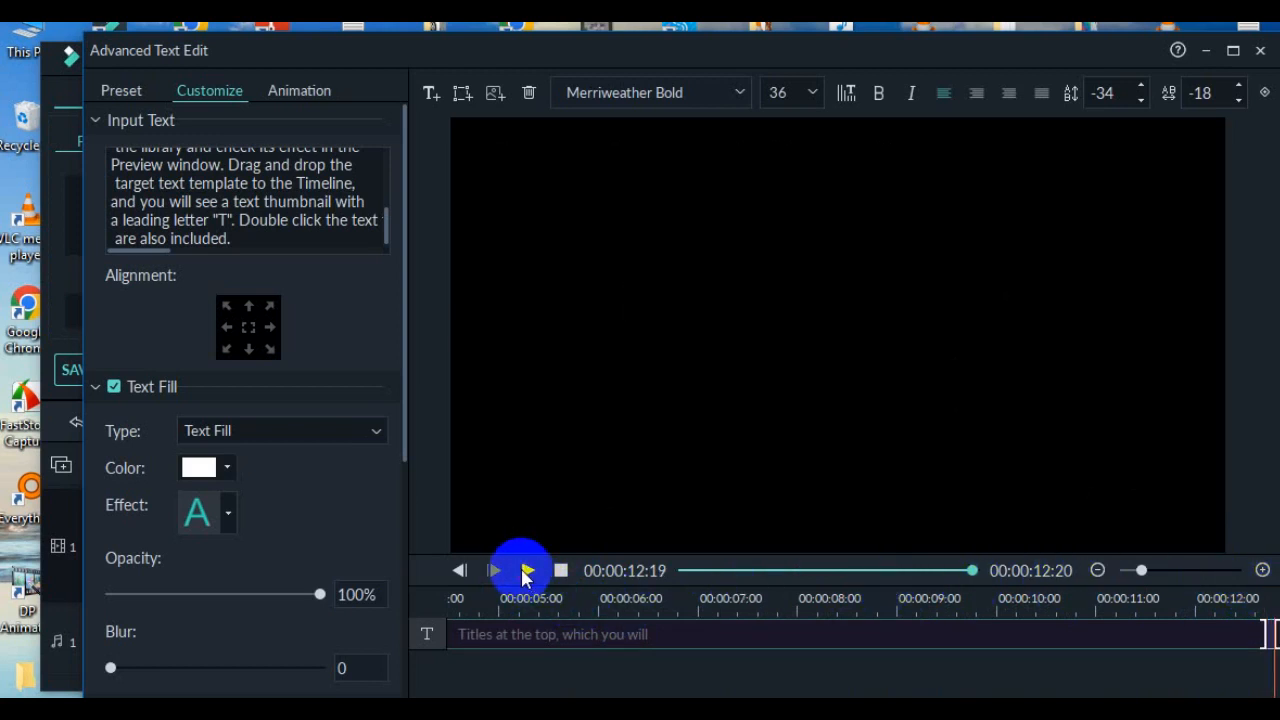
{"action": "left_click", "coordinate": [525, 571]}
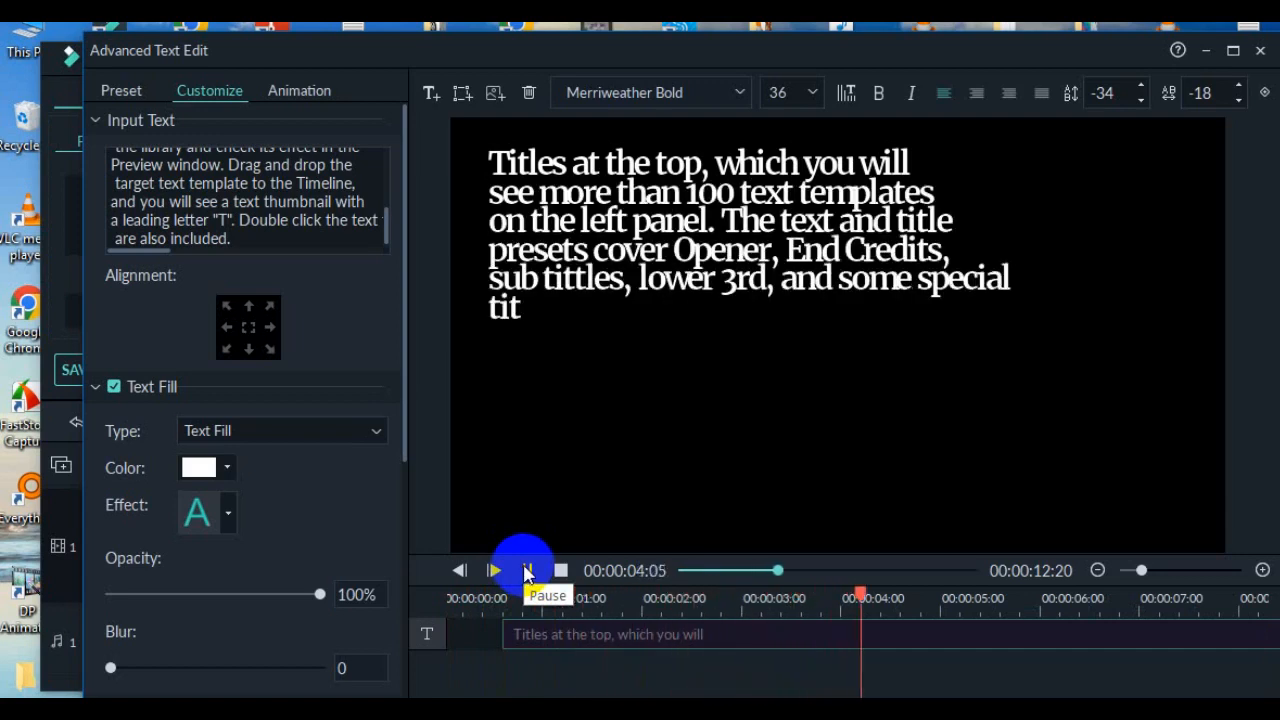
{"action": "left_click", "coordinate": [529, 571]}
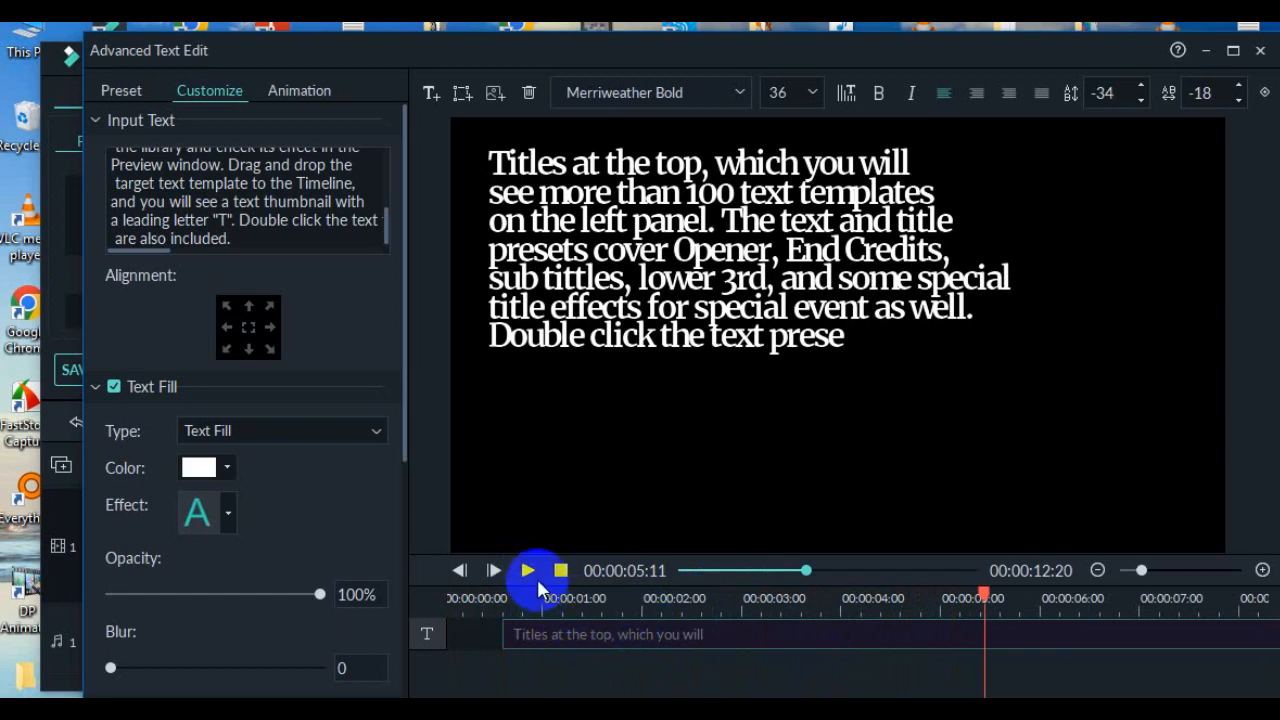
{"action": "left_click", "coordinate": [533, 572]}
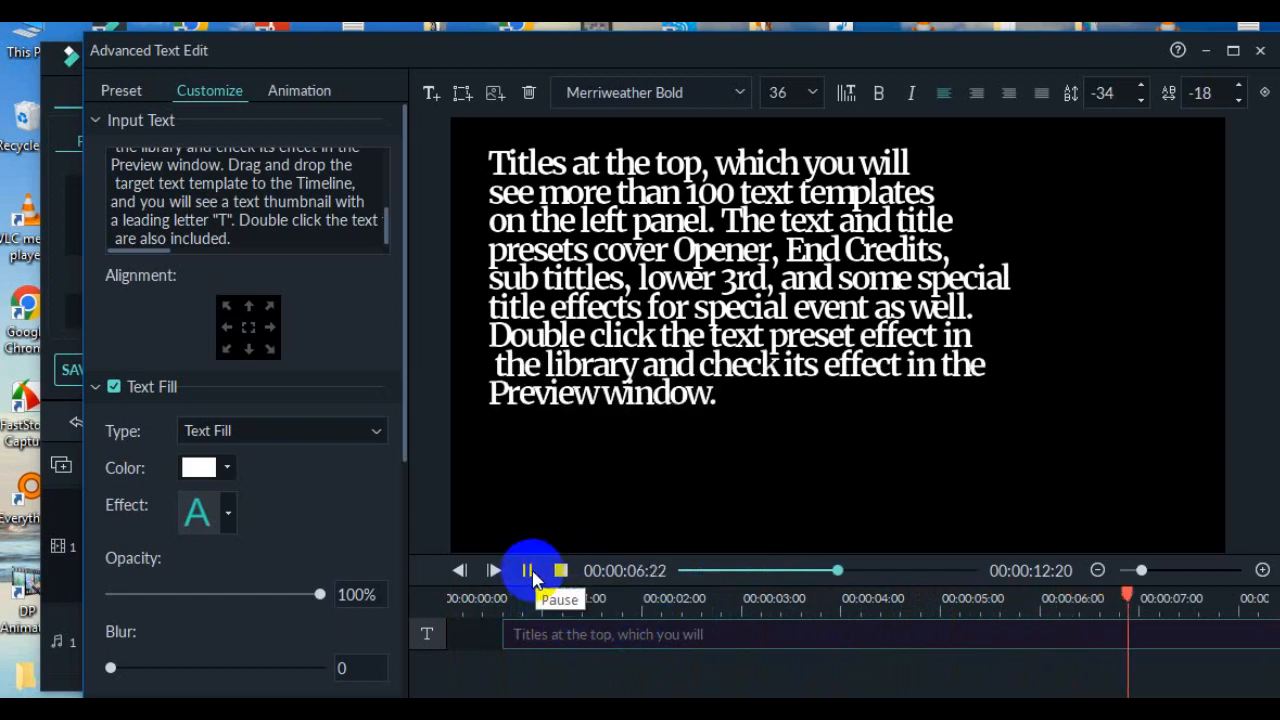
{"action": "left_click", "coordinate": [532, 570]}
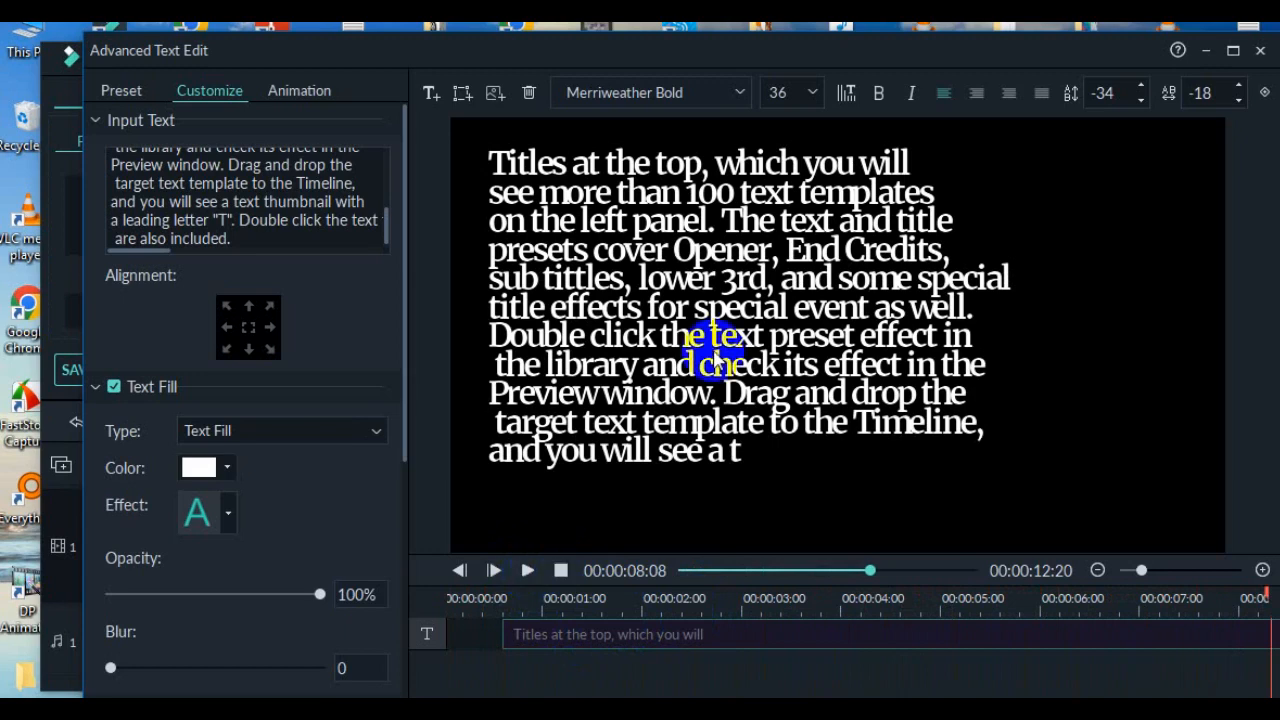
Set the title text's line spacing to -15 and shift the block down to bring the first line into frame
{"action": "left_click_drag", "start_coordinate": [1124, 93], "coordinate": [706, 374]}
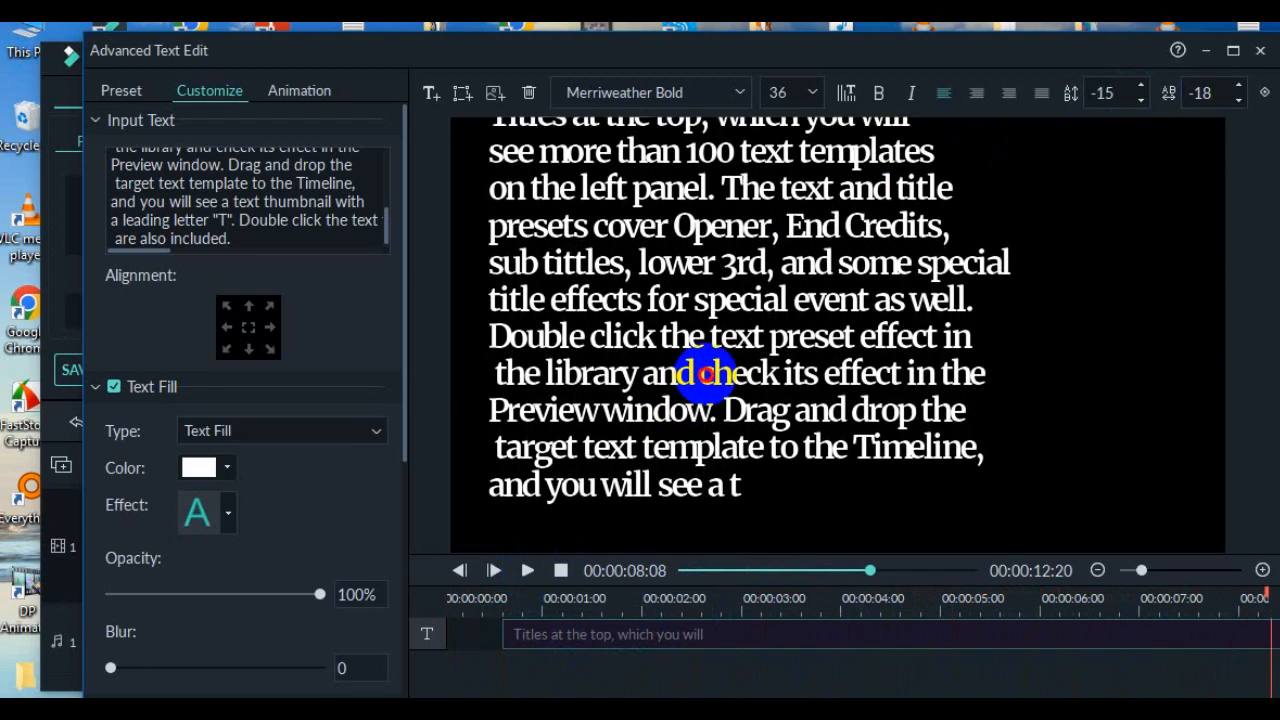
{"action": "left_click", "coordinate": [1011, 202]}
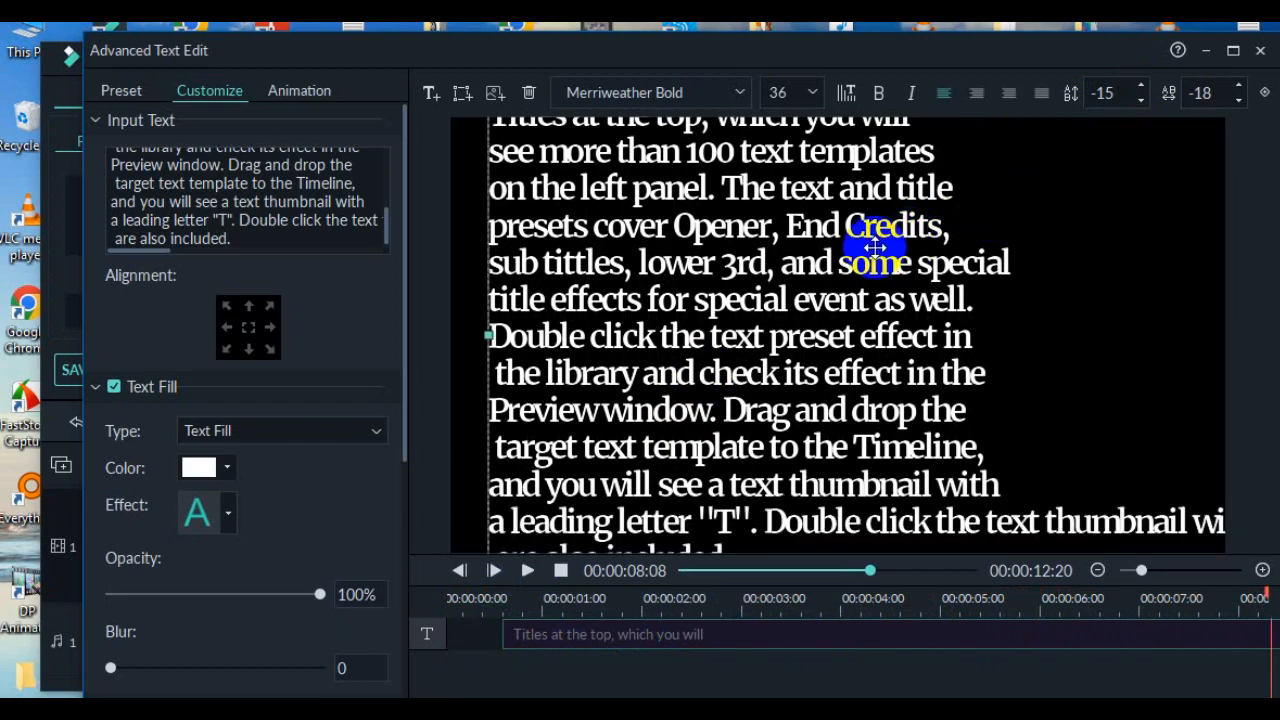
{"action": "left_click_drag", "start_coordinate": [864, 242], "coordinate": [871, 263]}
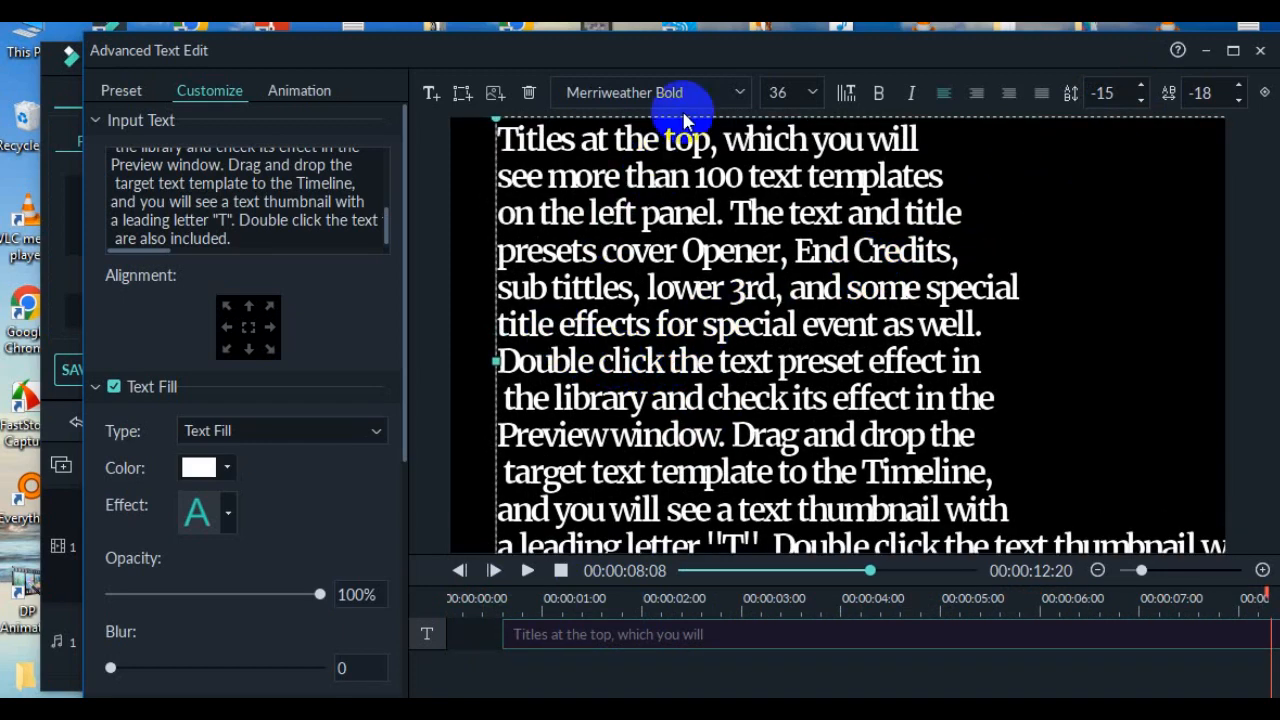
Set the title text's font size to 32 and reposition the block near the frame's left edge with all lines inside
{"action": "left_click", "coordinate": [813, 92]}
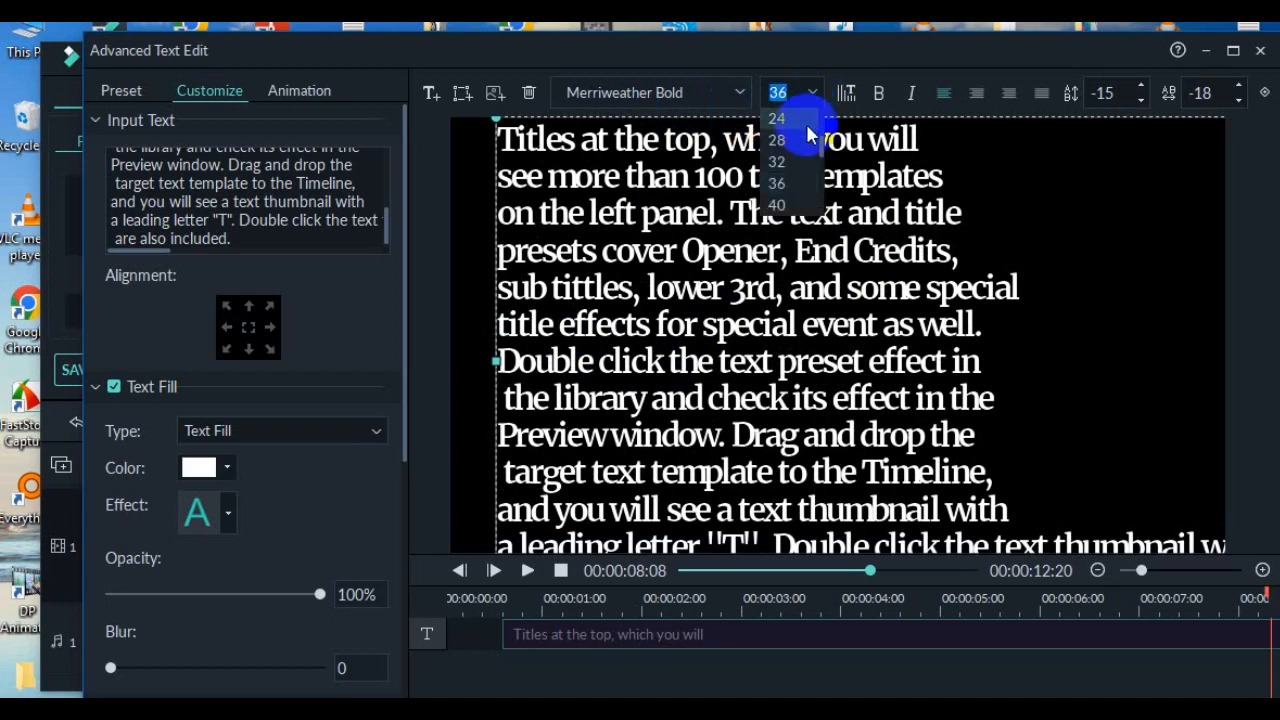
{"action": "left_click", "coordinate": [779, 162]}
{"action": "left_click_drag", "start_coordinate": [820, 263], "coordinate": [695, 242]}
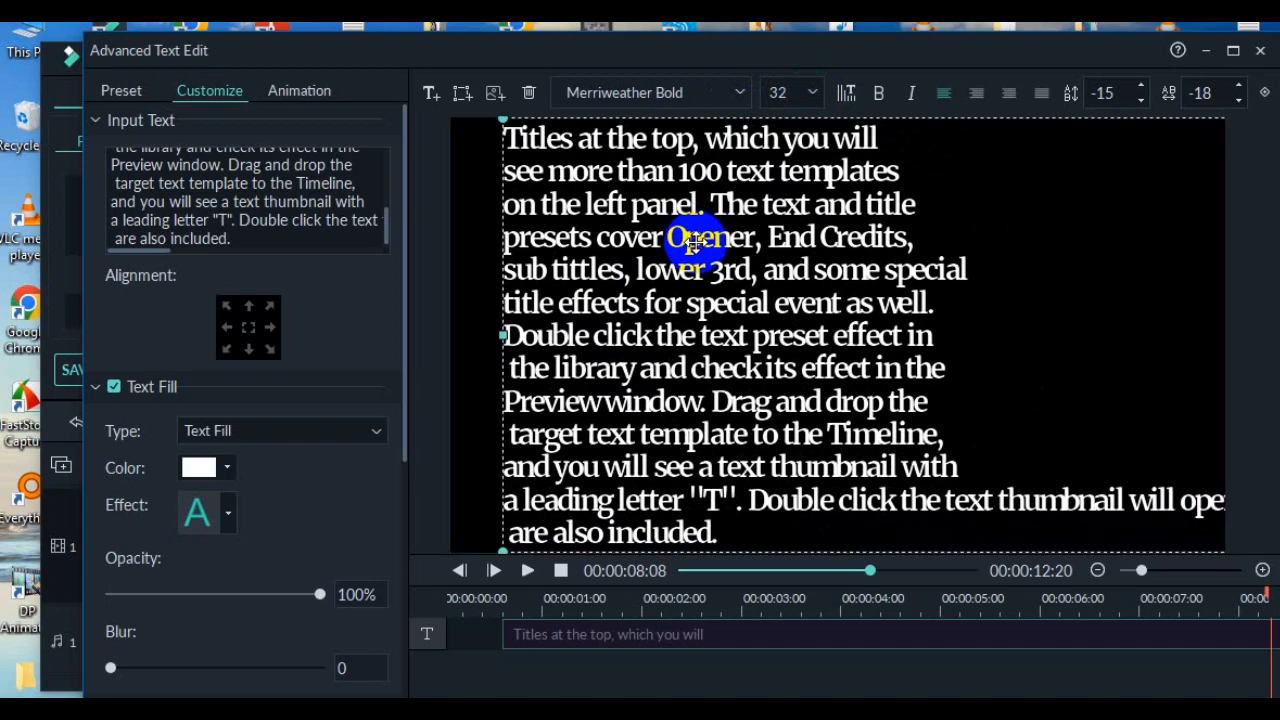
Set the title text's line spacing to -20
{"action": "left_click_drag", "start_coordinate": [1087, 76], "coordinate": [680, 400]}
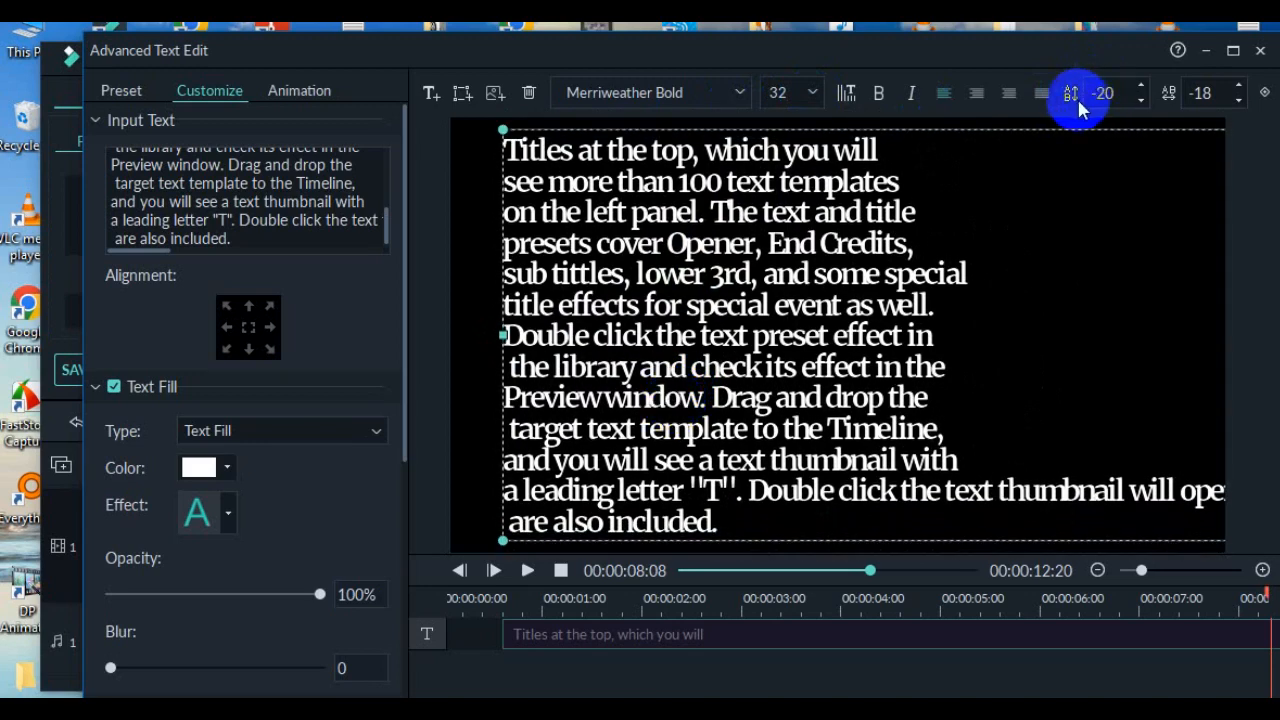
{"action": "left_click_drag", "start_coordinate": [1206, 92], "coordinate": [1198, 118]}
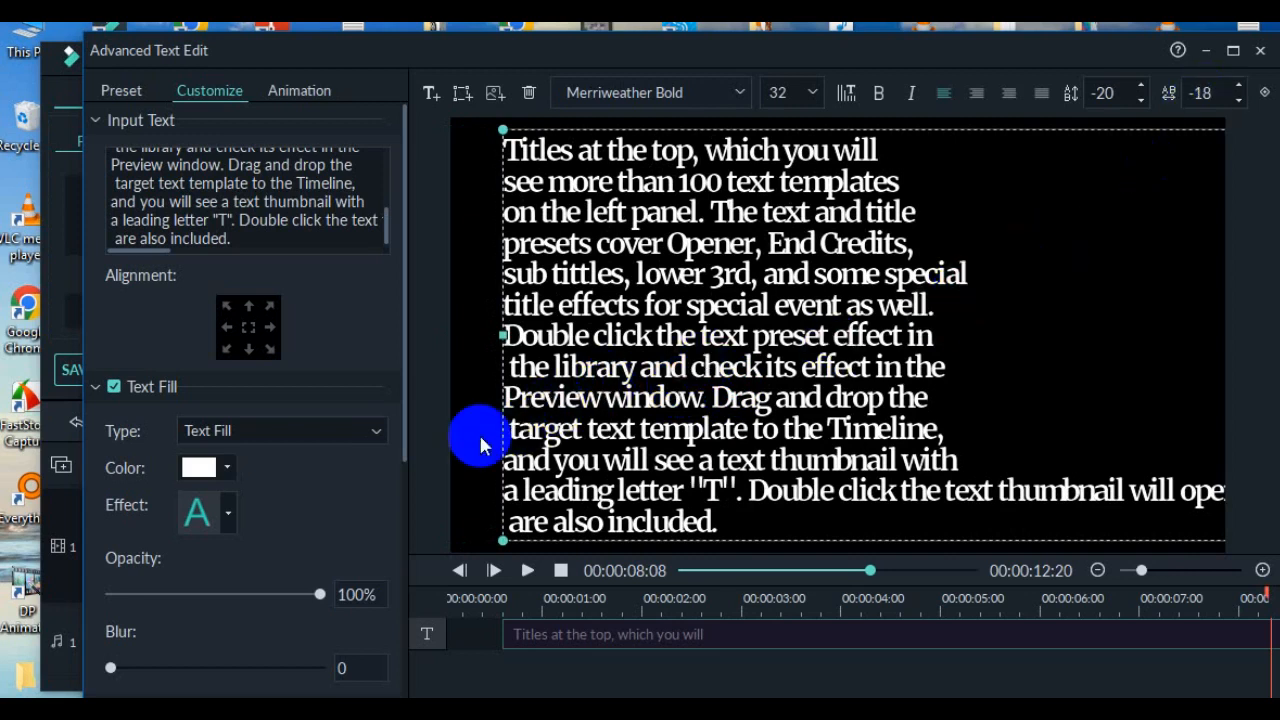
Set the title text's fill color to light yellow-green
{"action": "left_click", "coordinate": [370, 432]}
{"action": "left_click", "coordinate": [377, 426]}
{"action": "scroll", "coordinate": [337, 526], "scroll_direction": "down", "scroll_amount": 1}
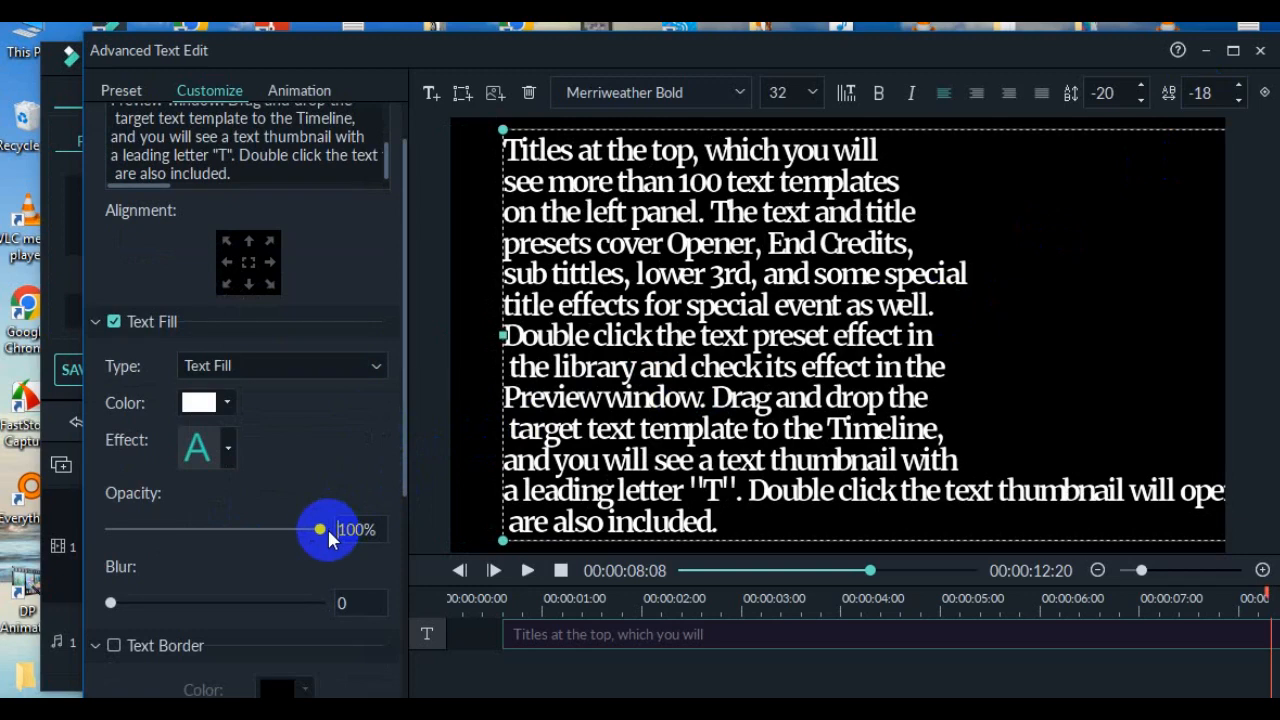
{"action": "left_click", "coordinate": [226, 411]}
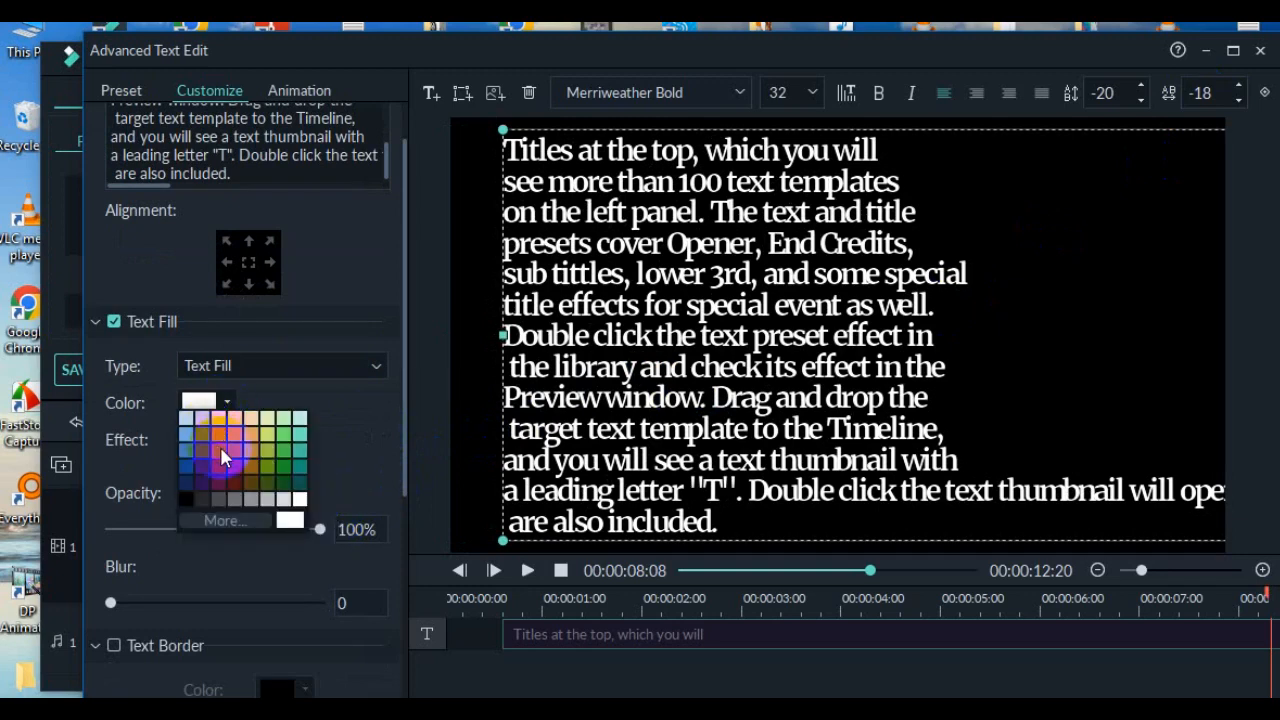
{"action": "left_click", "coordinate": [222, 452]}
{"action": "left_click", "coordinate": [212, 403]}
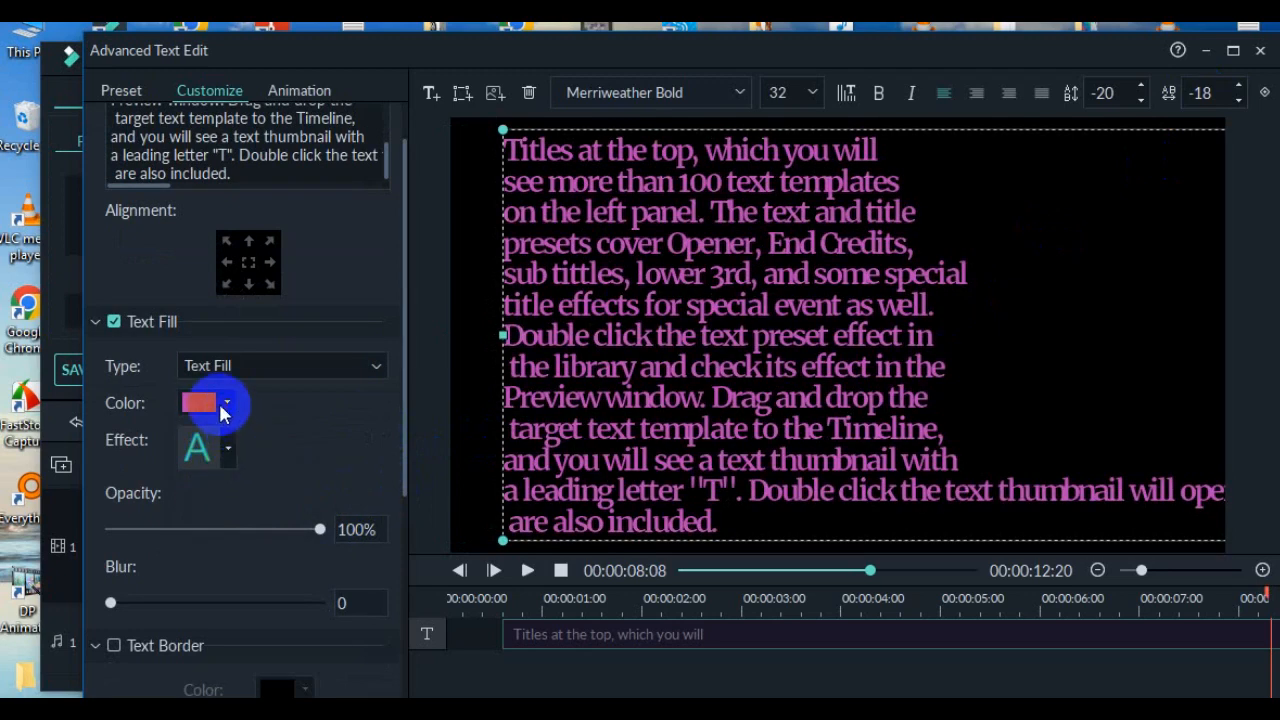
{"action": "left_click", "coordinate": [273, 443]}
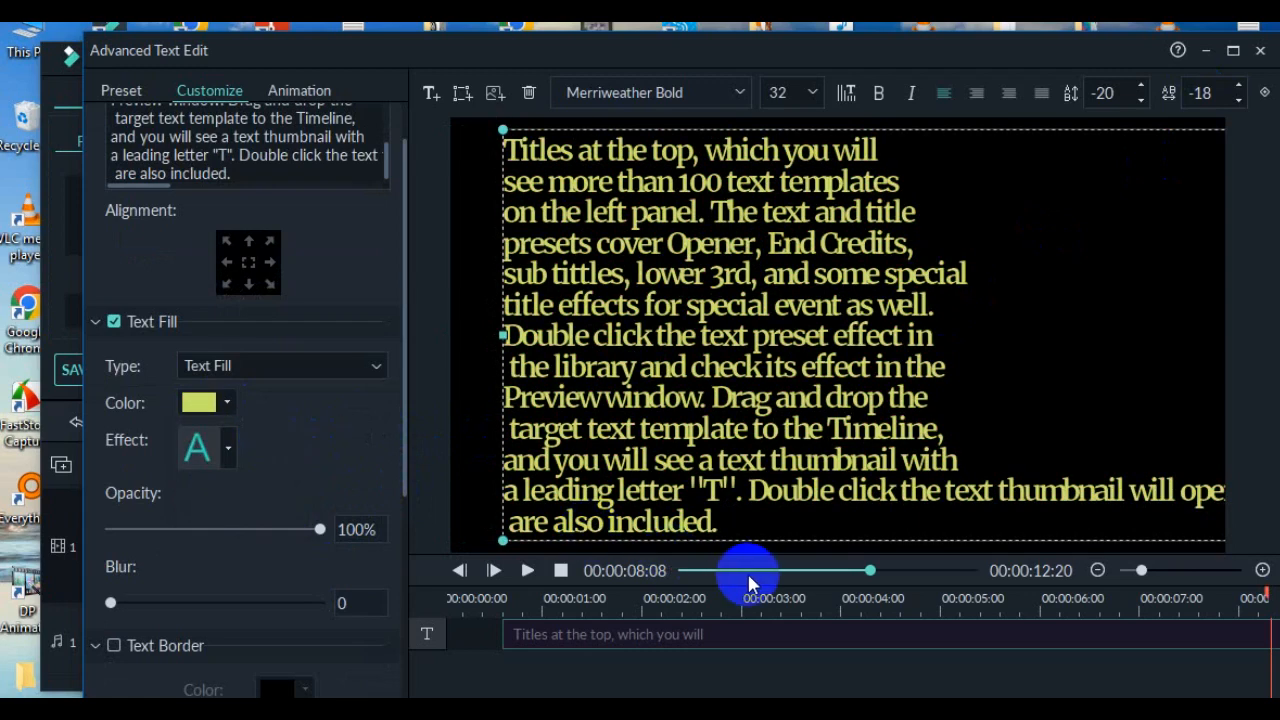
Preview the recolored title up to 00:00:09:15 and shorten its text track to end at about 00:00:05:16
{"action": "left_click", "coordinate": [524, 571]}
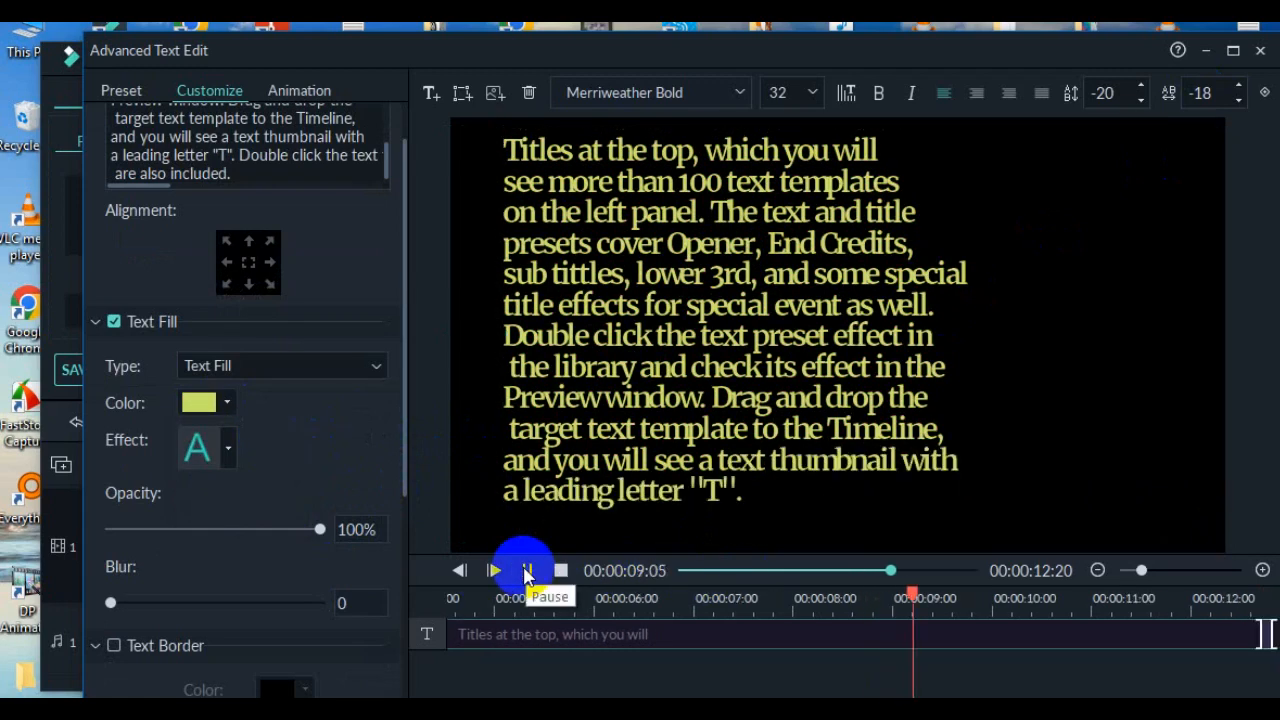
{"action": "left_click", "coordinate": [524, 571]}
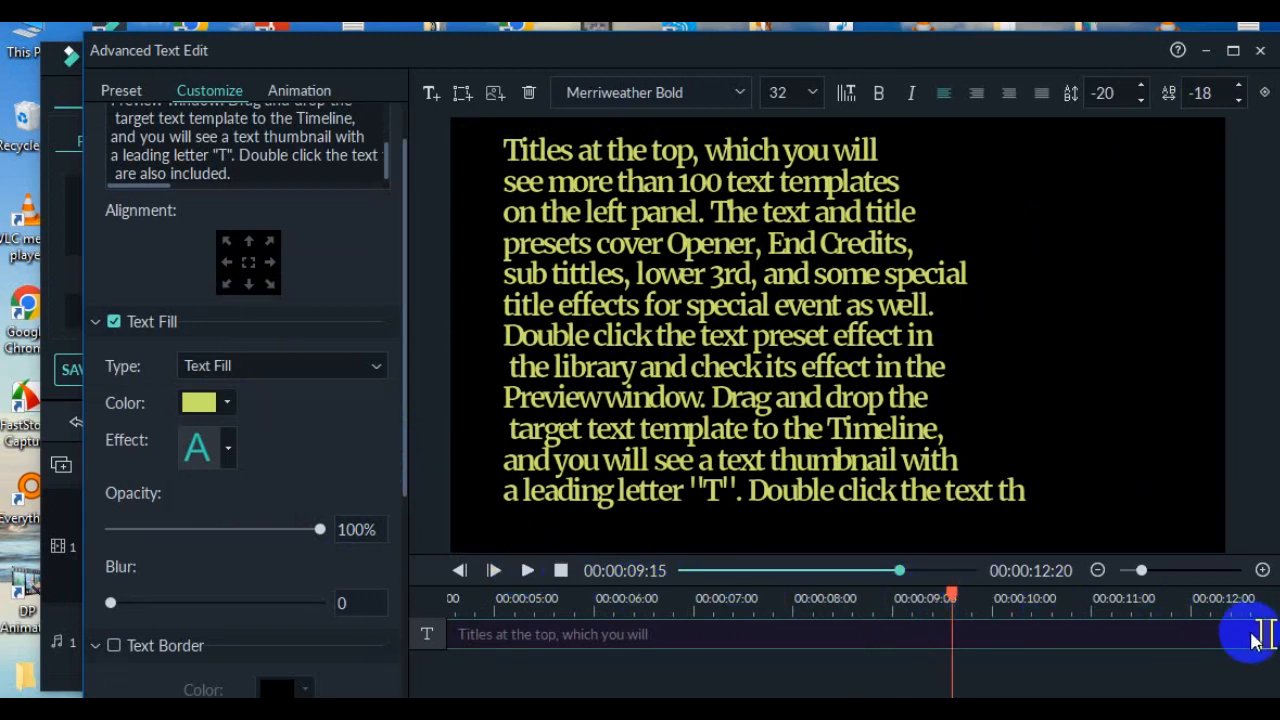
{"action": "left_click_drag", "start_coordinate": [1266, 634], "coordinate": [555, 634]}
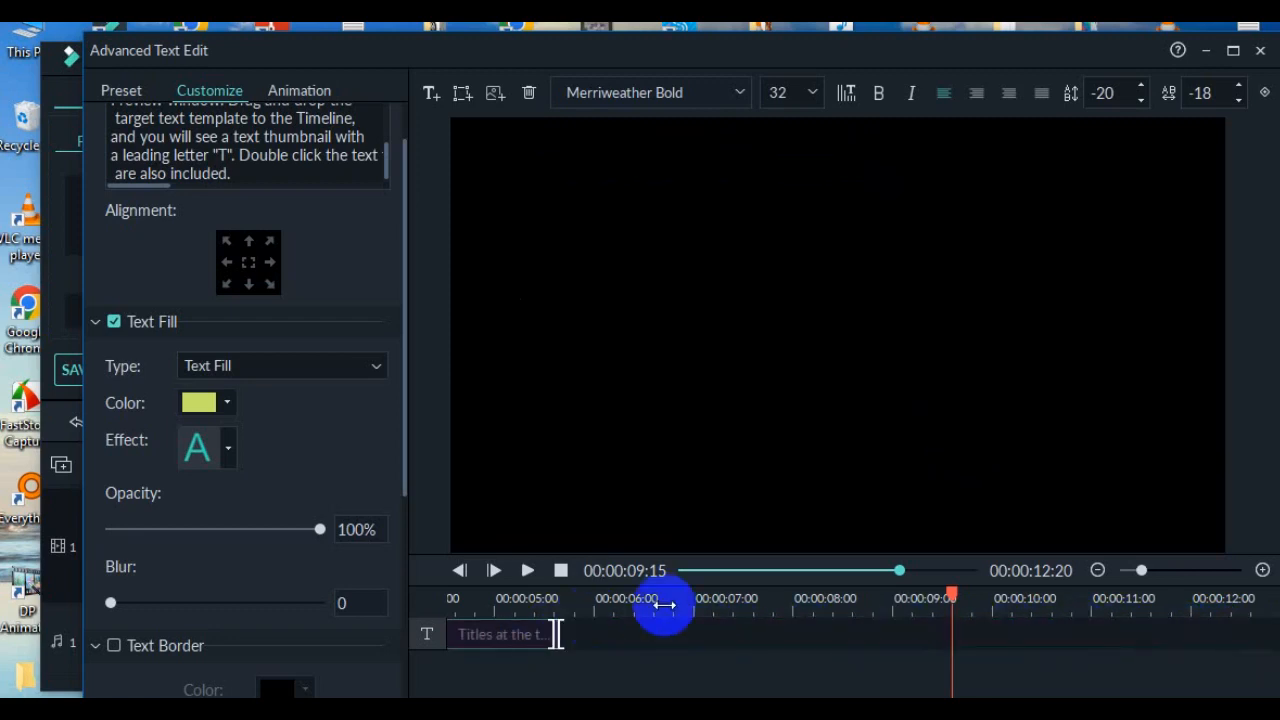
Check the title at 00:00:04:16 and try to extend the end of the shortened text track to about 10 seconds
{"action": "left_click_drag", "start_coordinate": [955, 605], "coordinate": [457, 590]}
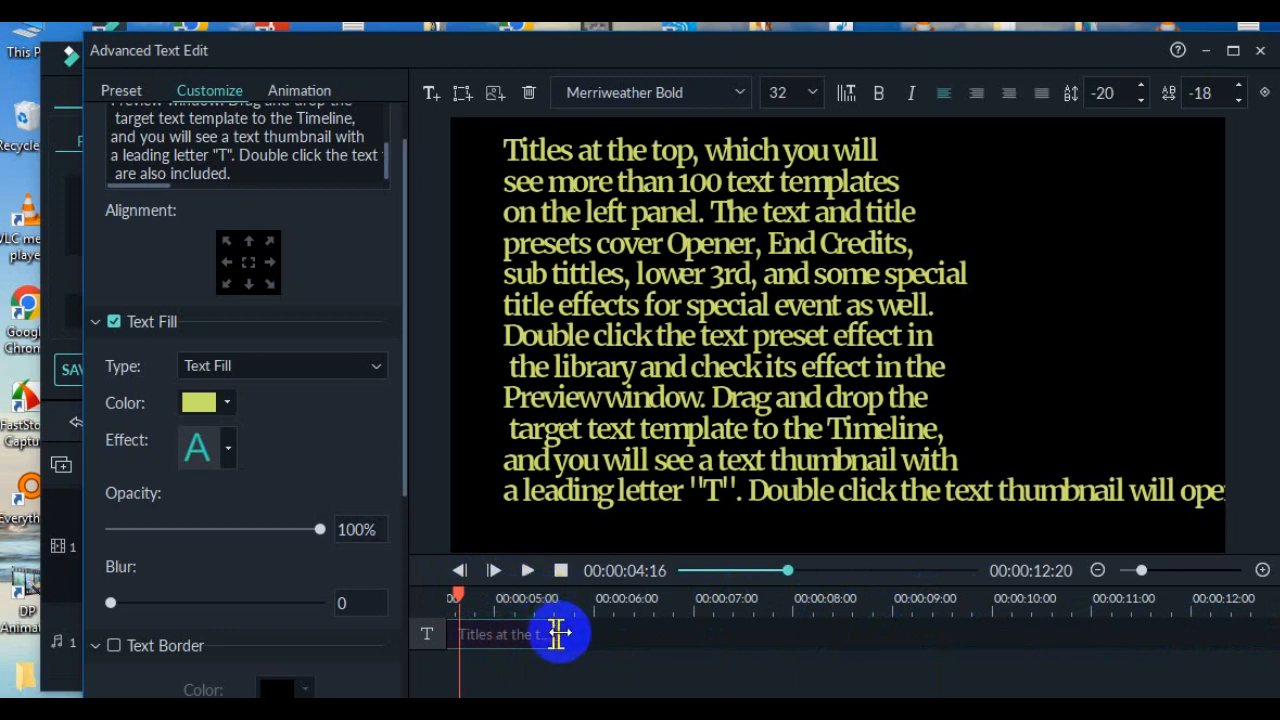
{"action": "left_click", "coordinate": [558, 632]}
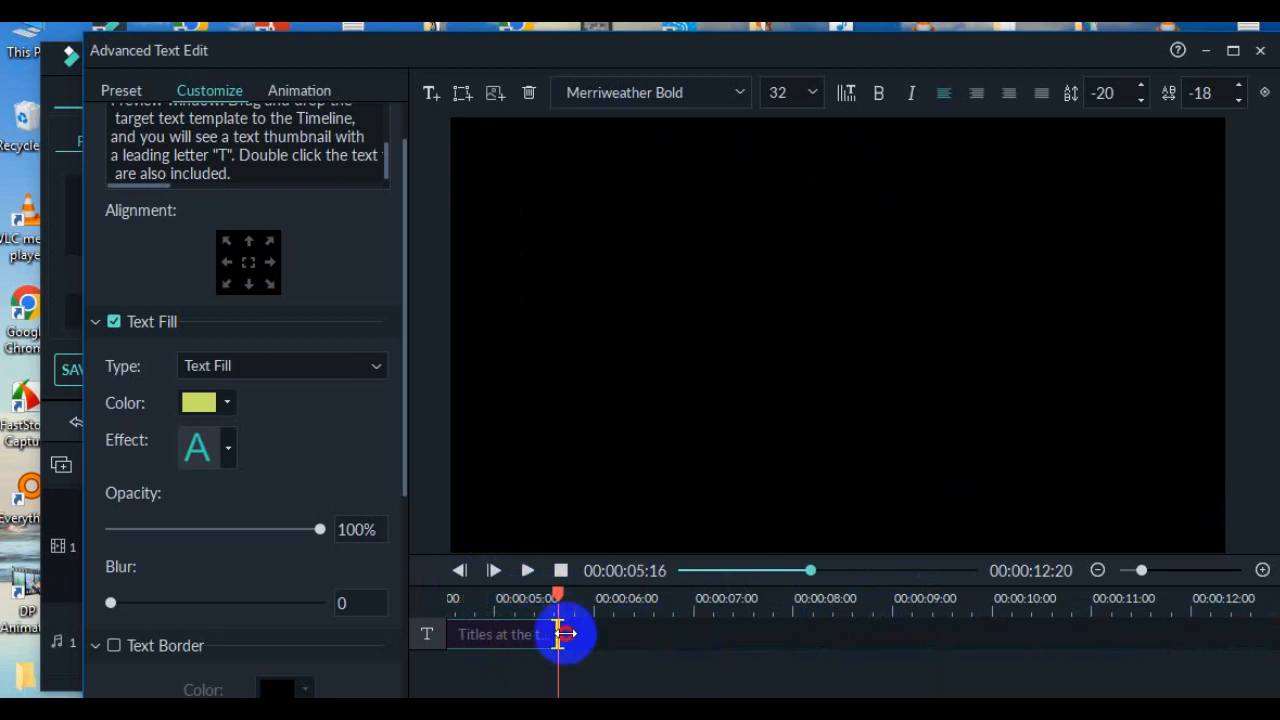
{"action": "left_click", "coordinate": [476, 634]}
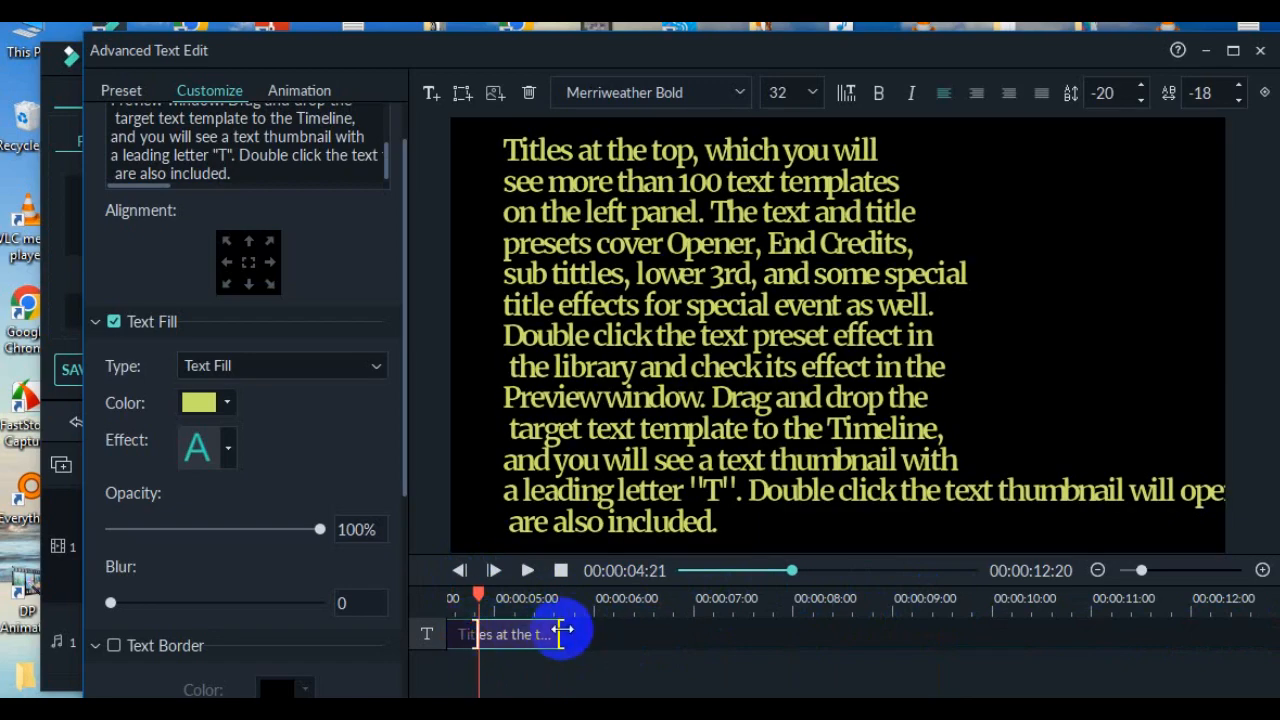
{"action": "left_click_drag", "start_coordinate": [562, 629], "coordinate": [1014, 648]}
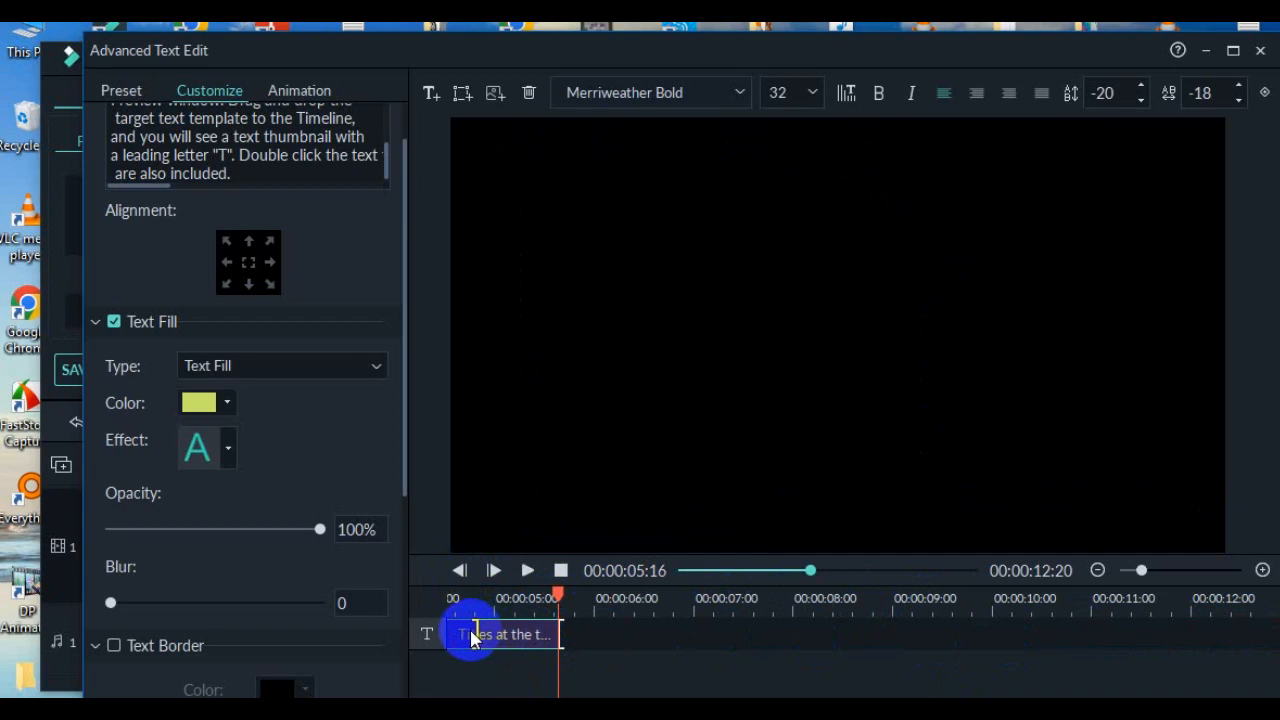
{"action": "left_click", "coordinate": [774, 643]}
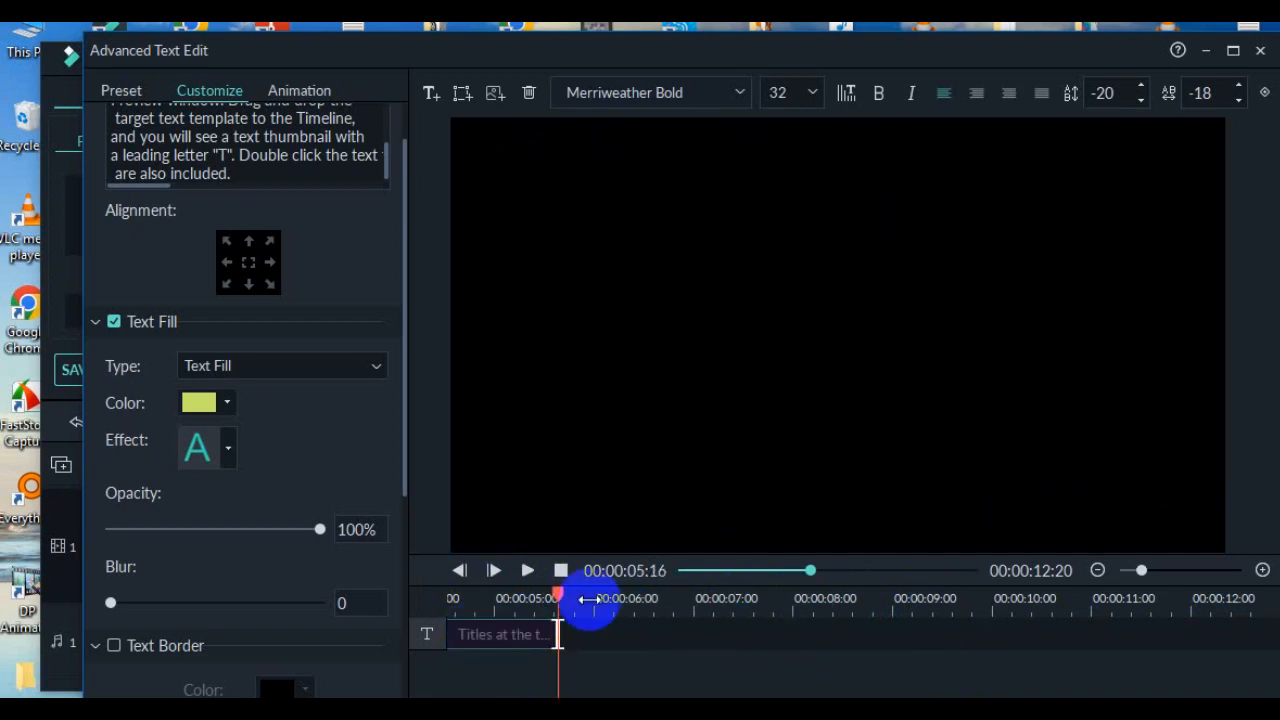
Play back the end of the shortened title from about 00:00:04:16, pausing at 00:00:07:09
{"action": "left_click_drag", "start_coordinate": [557, 603], "coordinate": [443, 600]}
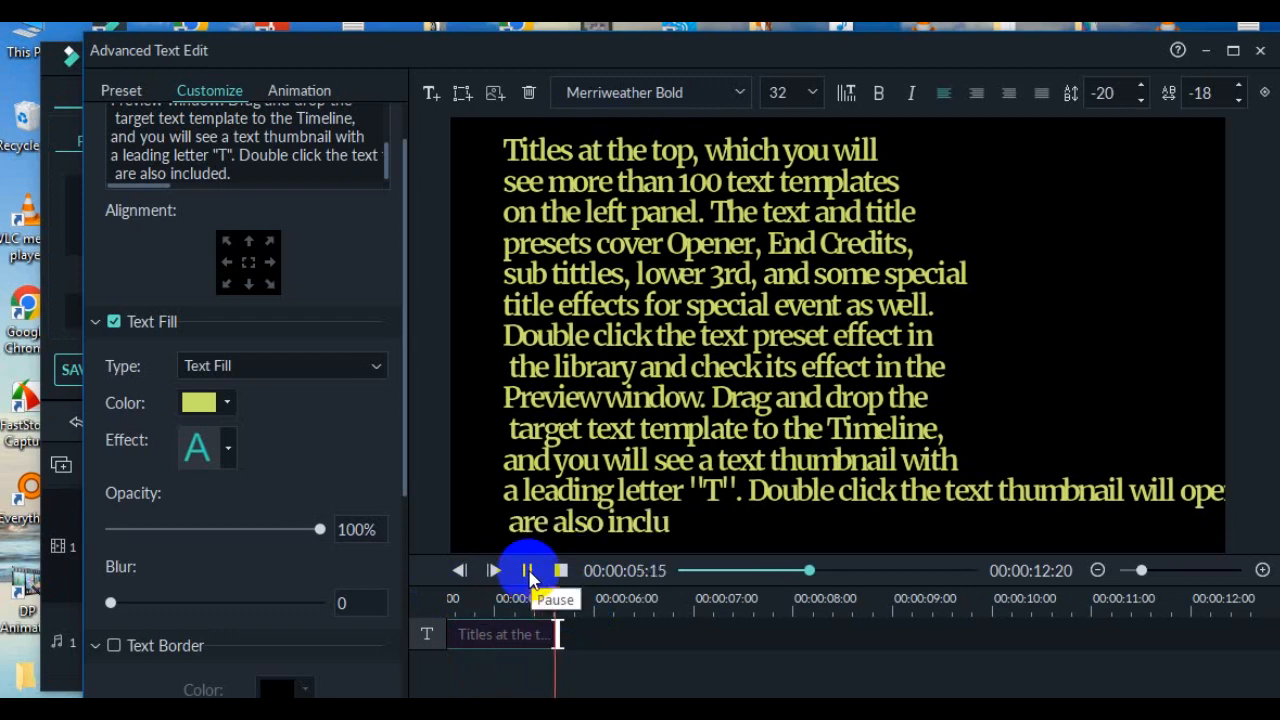
{"action": "left_click", "coordinate": [528, 571]}
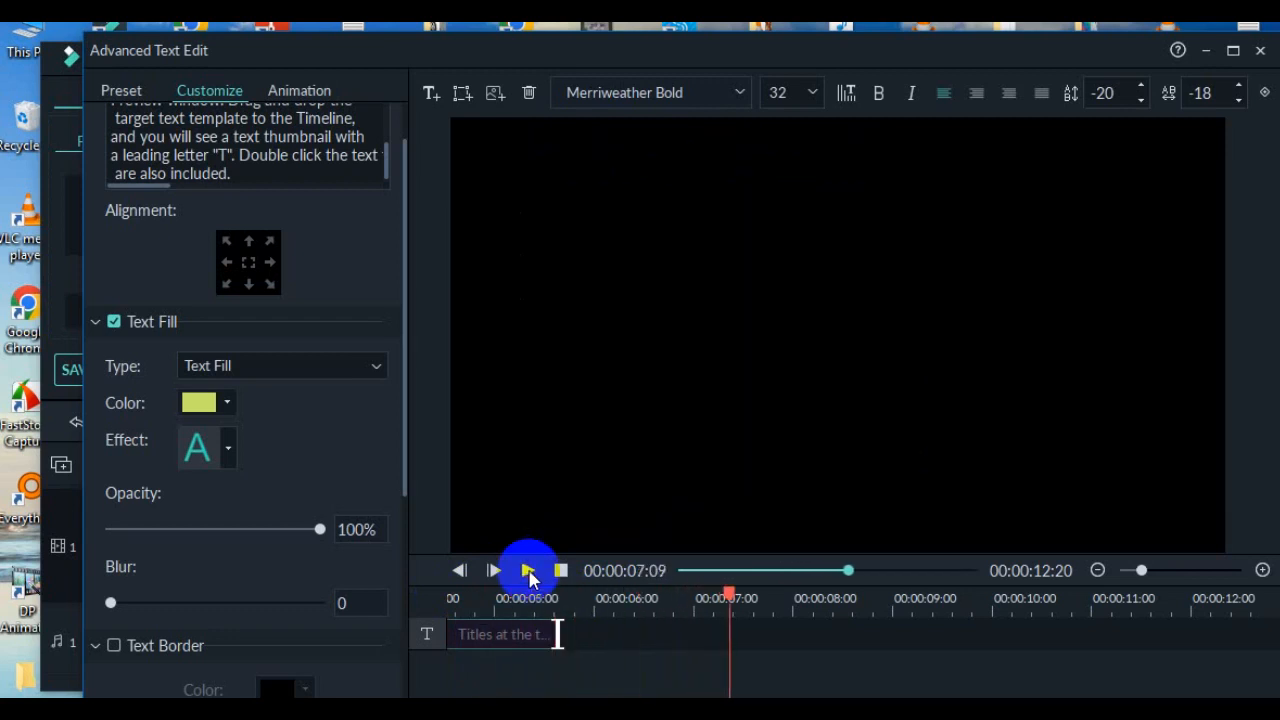
{"action": "left_click", "coordinate": [556, 631]}
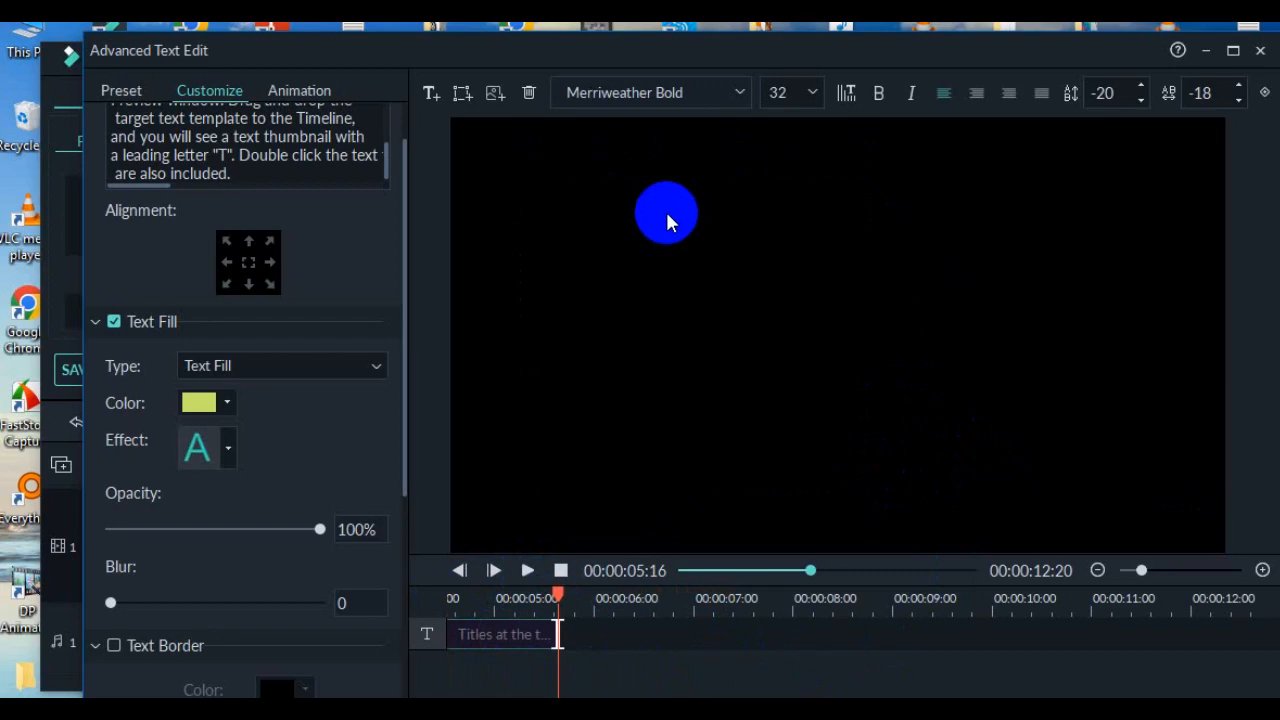
Close the advanced text editor without keeping the changes, and reopen the Title 27 clip in it
{"action": "left_click", "coordinate": [1258, 55]}
{"action": "left_click", "coordinate": [777, 446]}
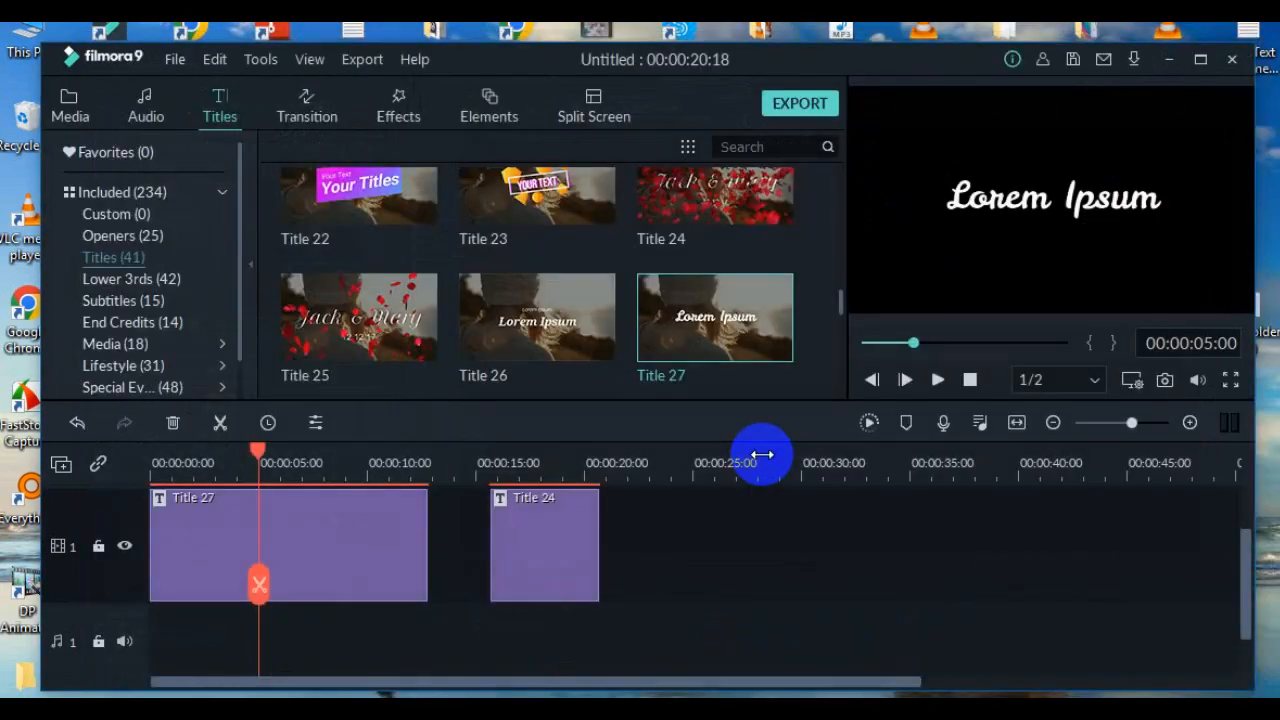
{"action": "double_click", "coordinate": [370, 555]}
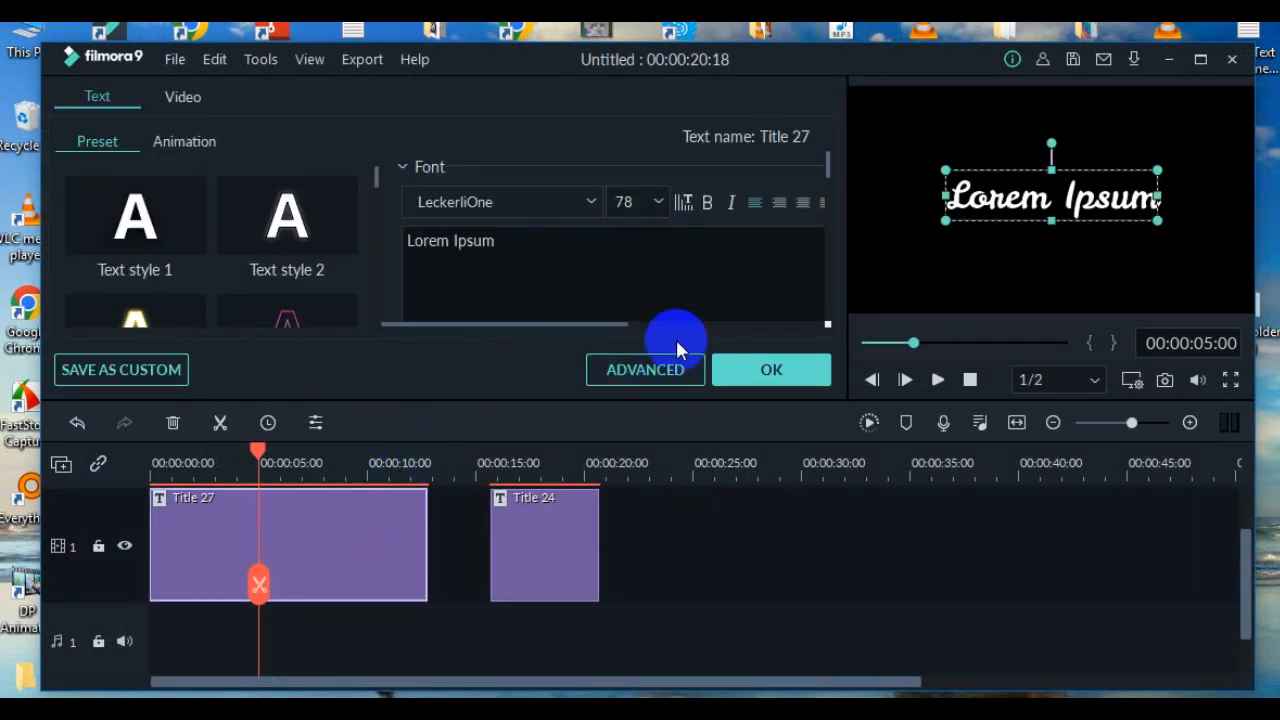
{"action": "left_click", "coordinate": [676, 372]}
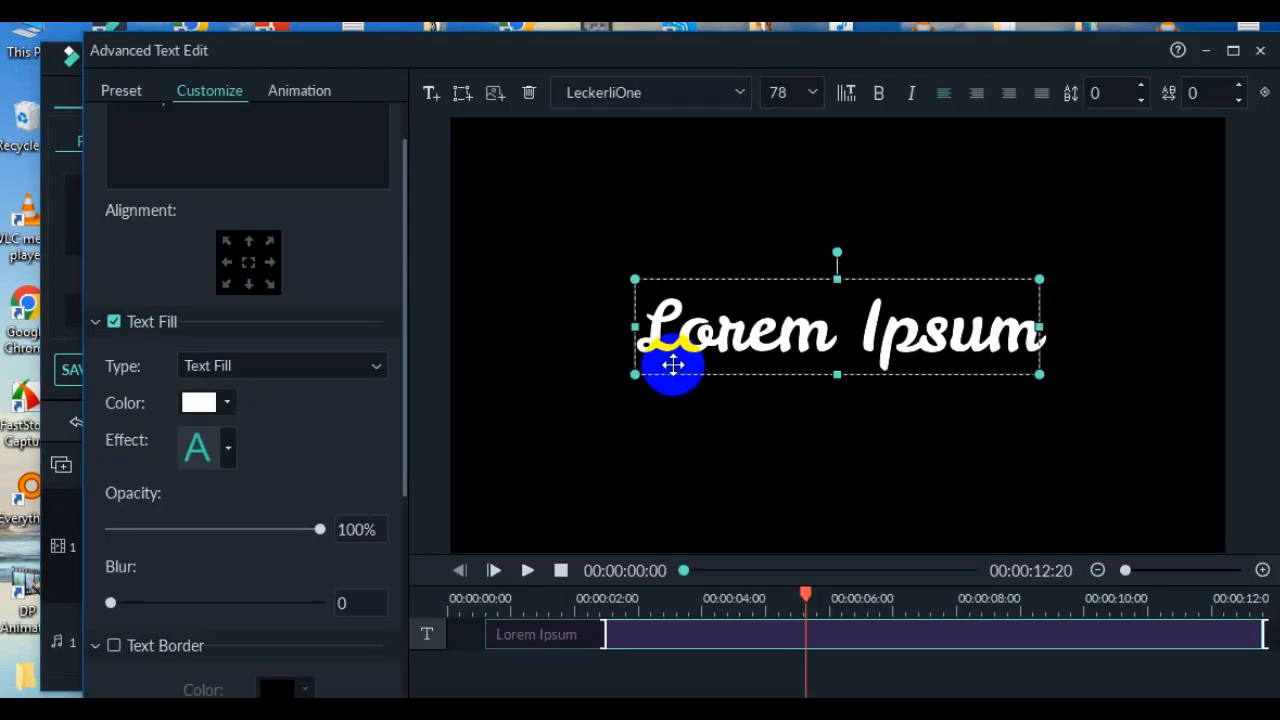
Replace the "Lorem Ipsum" title text with the copied paragraph starting "Titles at the top"
{"action": "scroll", "coordinate": [283, 165], "scroll_direction": "up", "scroll_amount": 1}
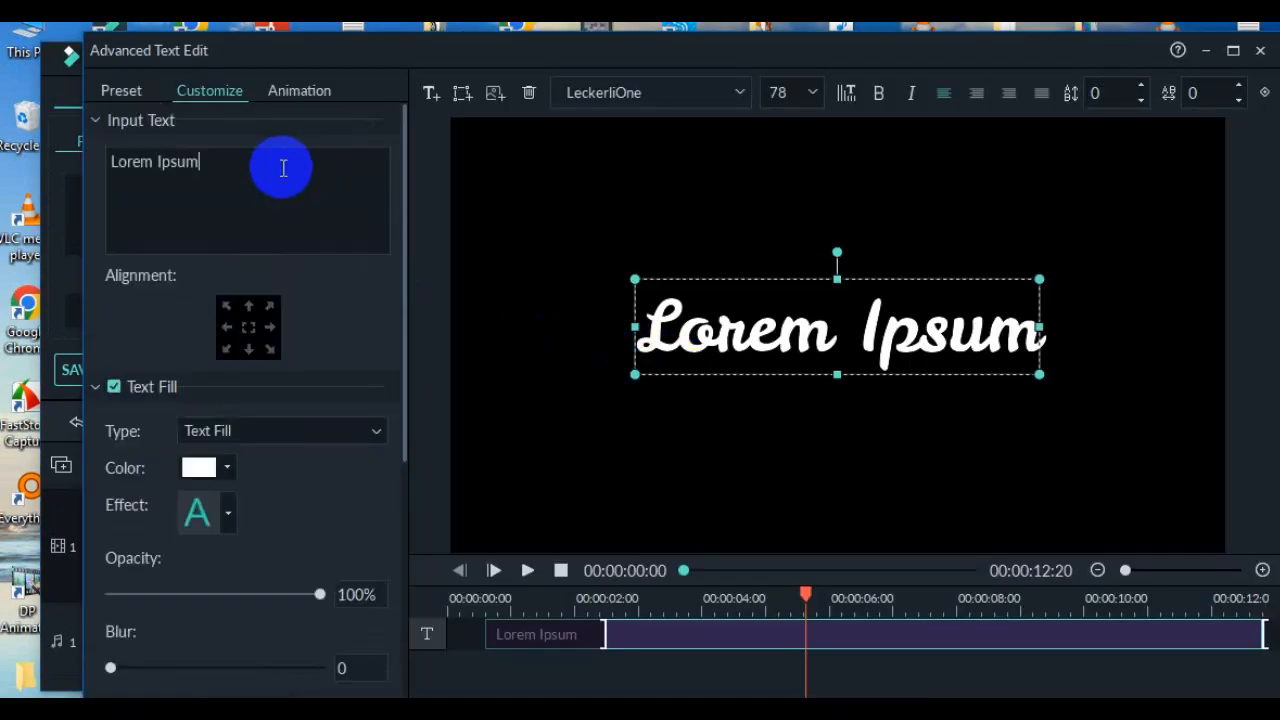
{"action": "key", "text": "ctrl+a"}
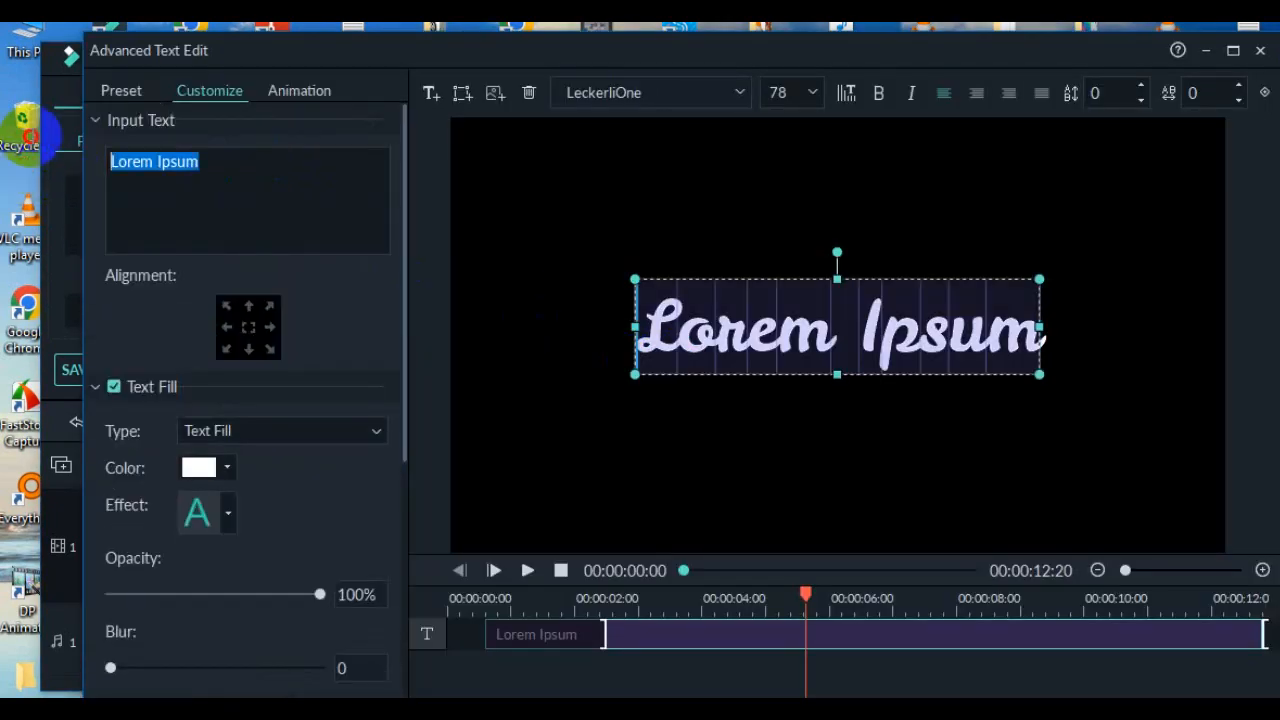
{"action": "right_click", "coordinate": [130, 160]}
{"action": "left_click", "coordinate": [156, 213]}
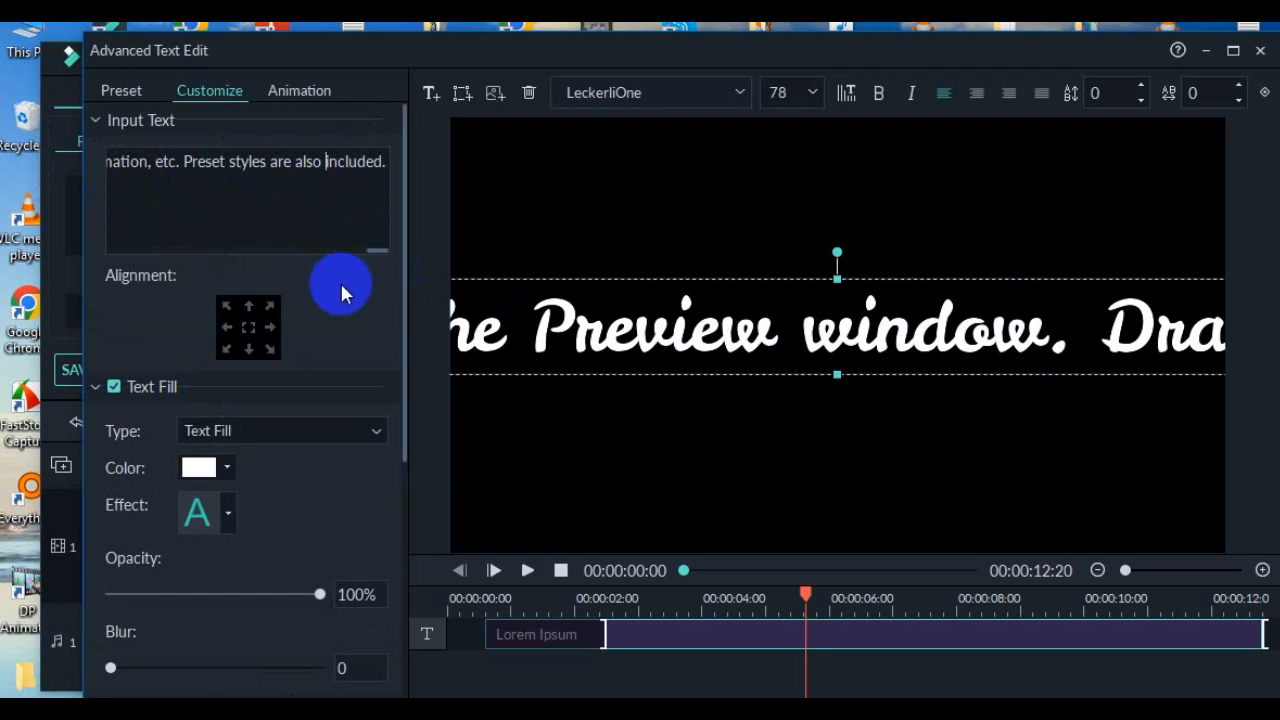
Break the paragraph before "included." and after "will see", "templates on", "title presets", "sub tittles," and "special title"
{"action": "key", "text": "Return"}
{"action": "left_click", "coordinate": [362, 213]}
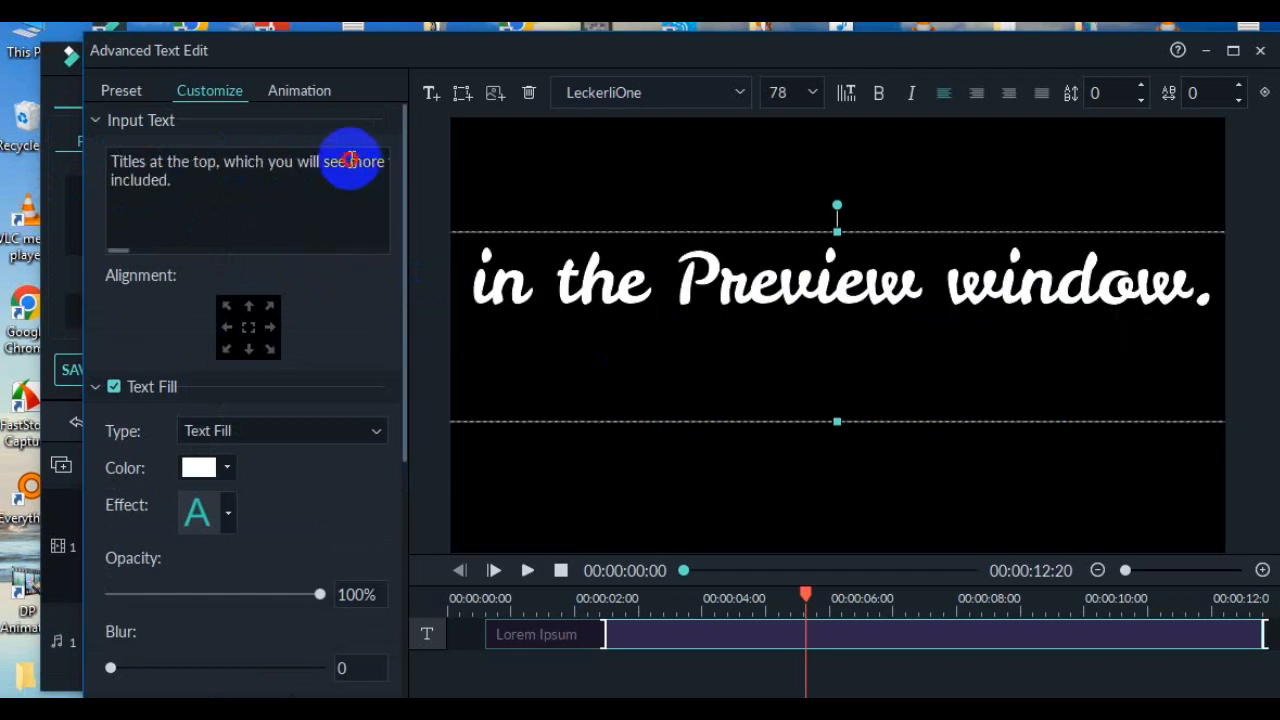
{"action": "key", "text": "Return"}
{"action": "left_click", "coordinate": [340, 180]}
{"action": "key", "text": "Return"}
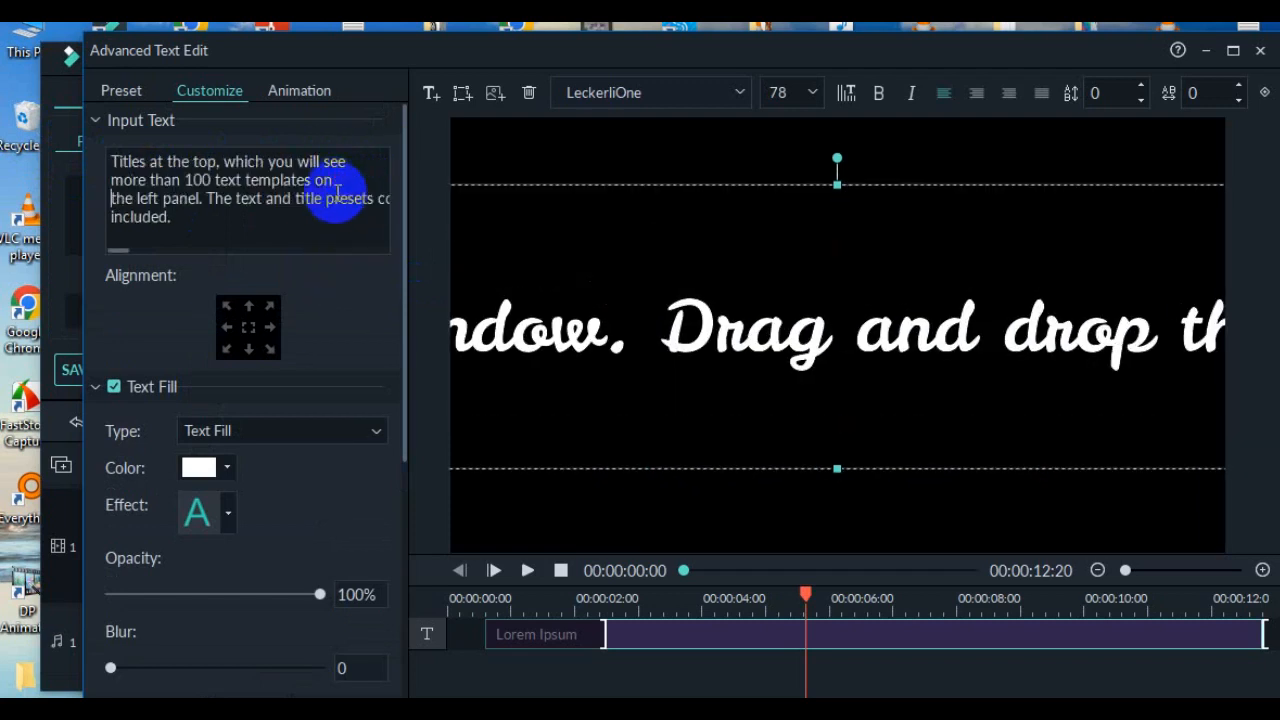
{"action": "left_click", "coordinate": [378, 197]}
{"action": "key", "text": "Return"}
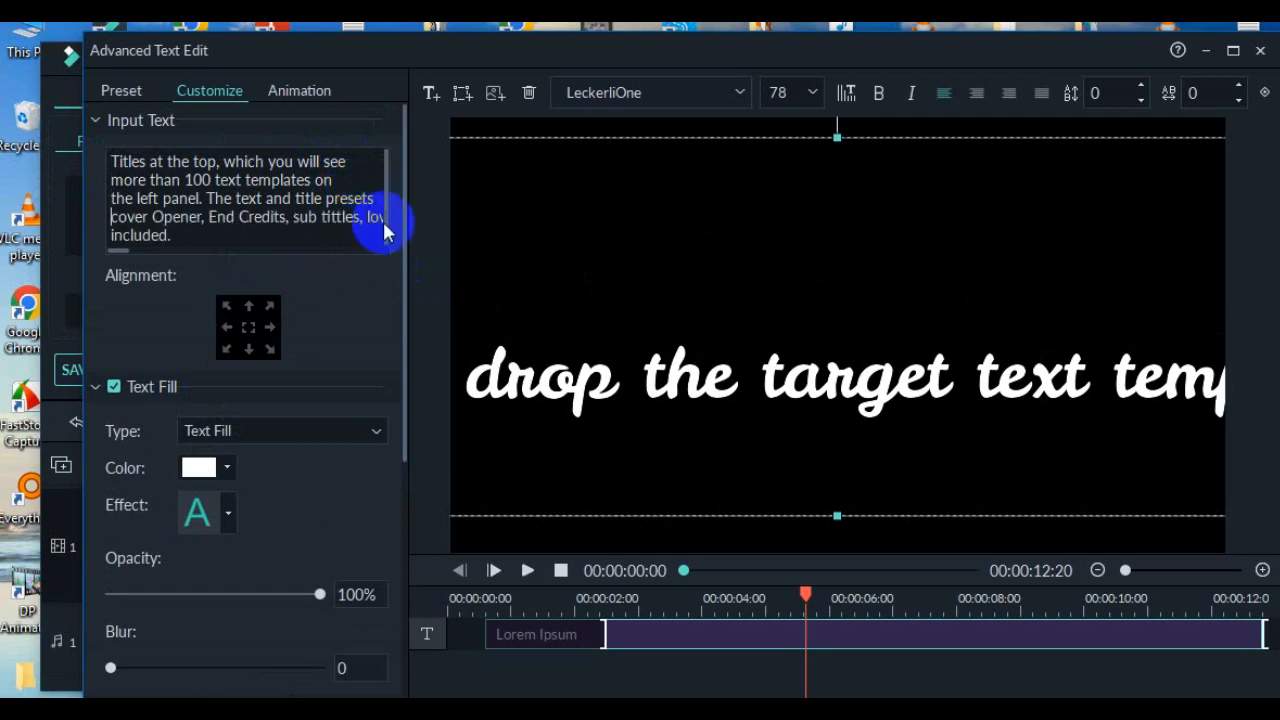
{"action": "left_click", "coordinate": [364, 217]}
{"action": "key", "text": "Return"}
{"action": "left_click", "coordinate": [333, 236]}
{"action": "key", "text": "Return"}
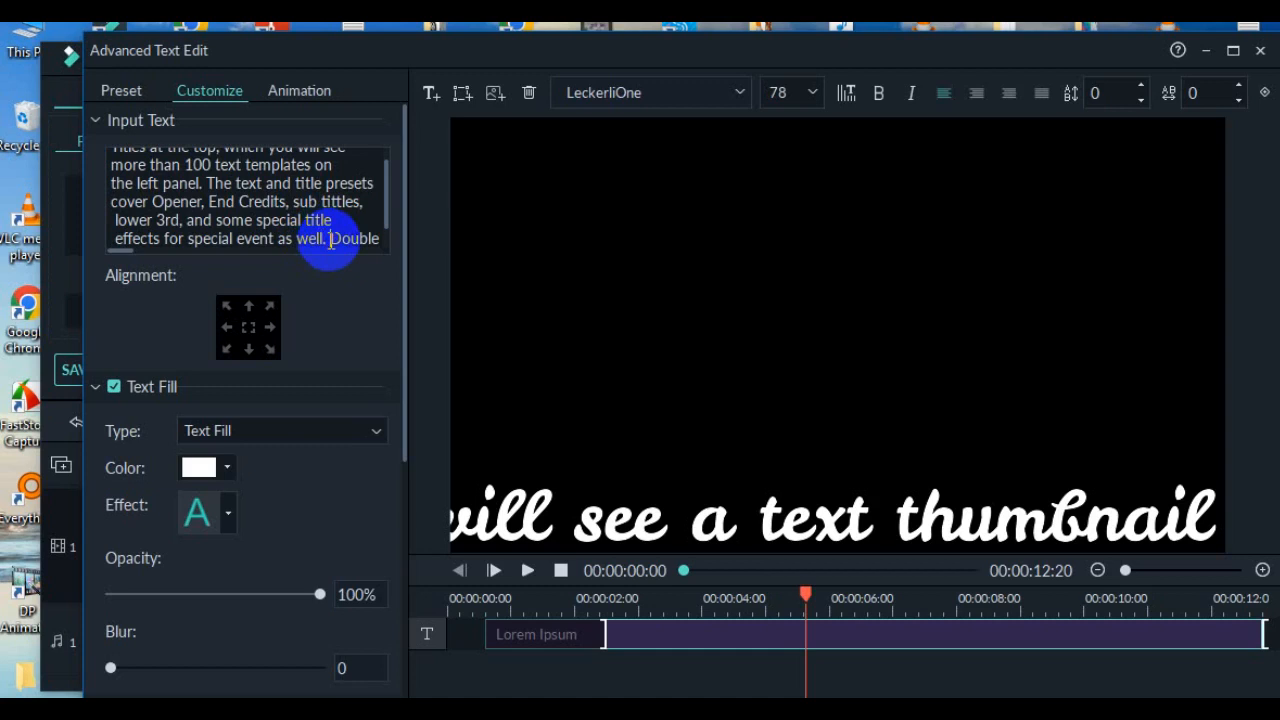
Break the paragraph into new lines after "as well.", "preset effect in", "its effect in the", "drag and drop the" and "Timeline,"
{"action": "key", "text": "Return"}
{"action": "left_click", "coordinate": [357, 238]}
{"action": "key", "text": "Return"}
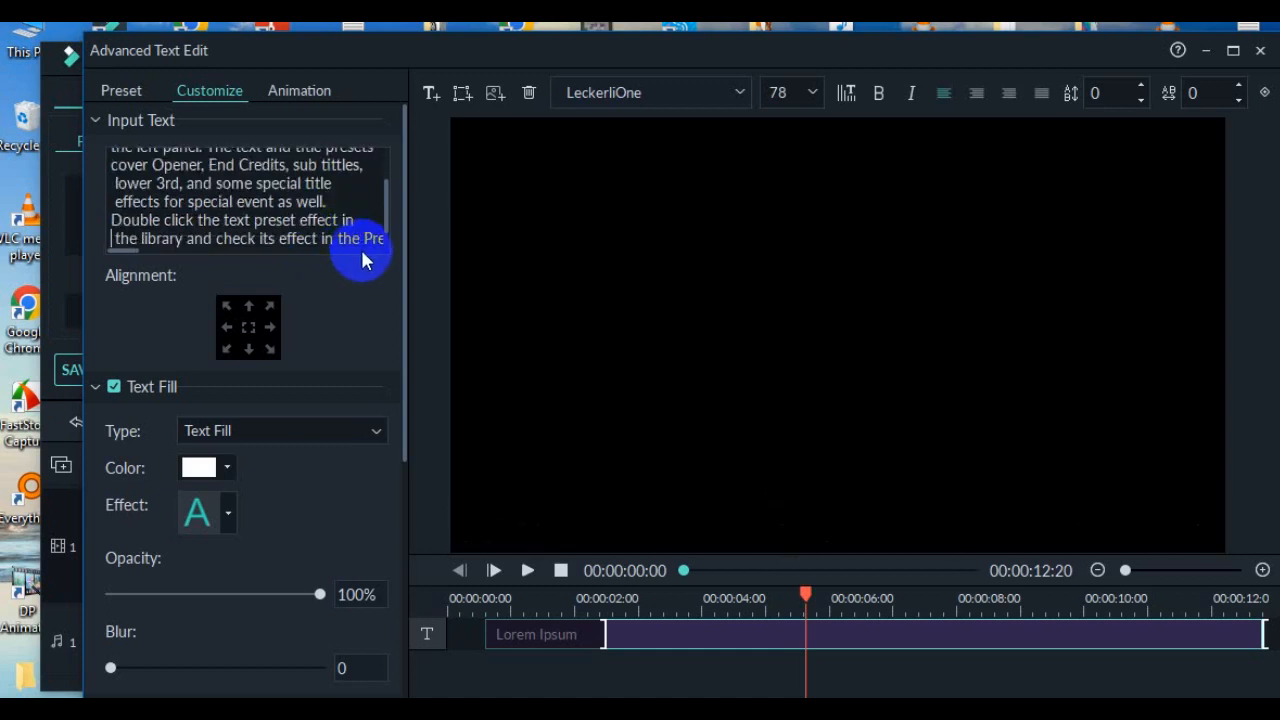
{"action": "left_click", "coordinate": [360, 238]}
{"action": "key", "text": "Return"}
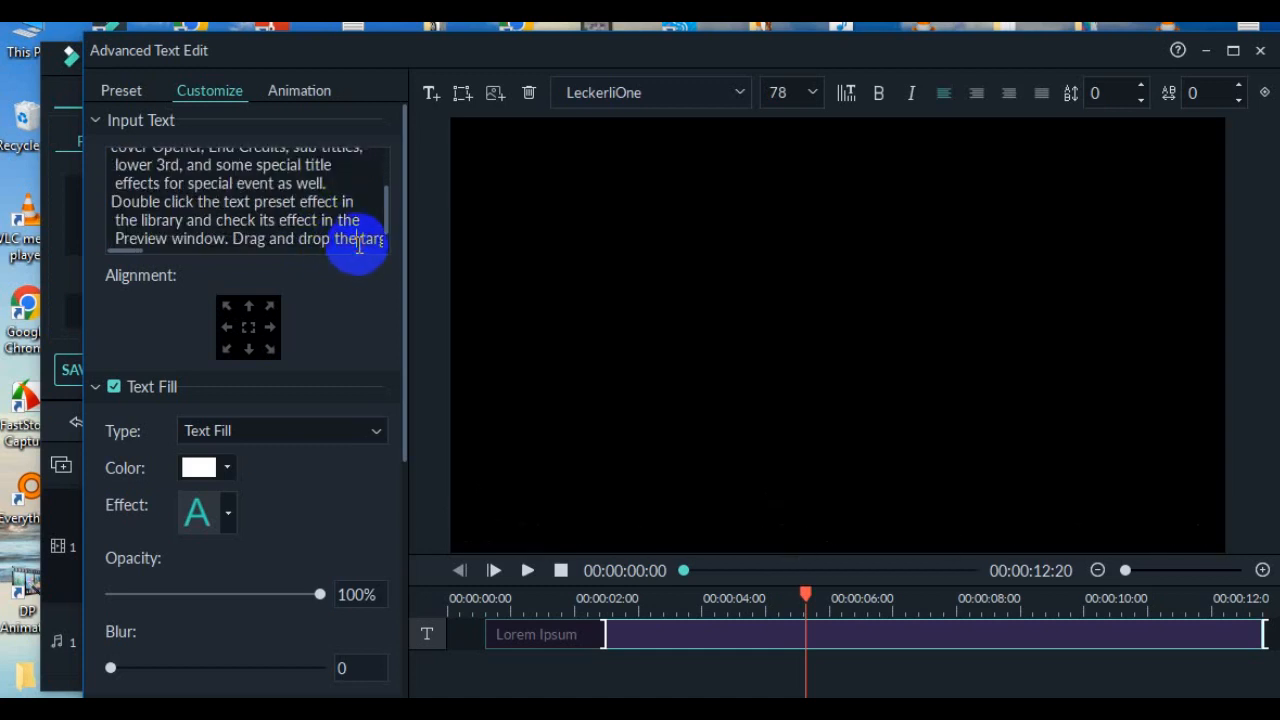
{"action": "key", "text": "Return"}
{"action": "left_click", "coordinate": [366, 240]}
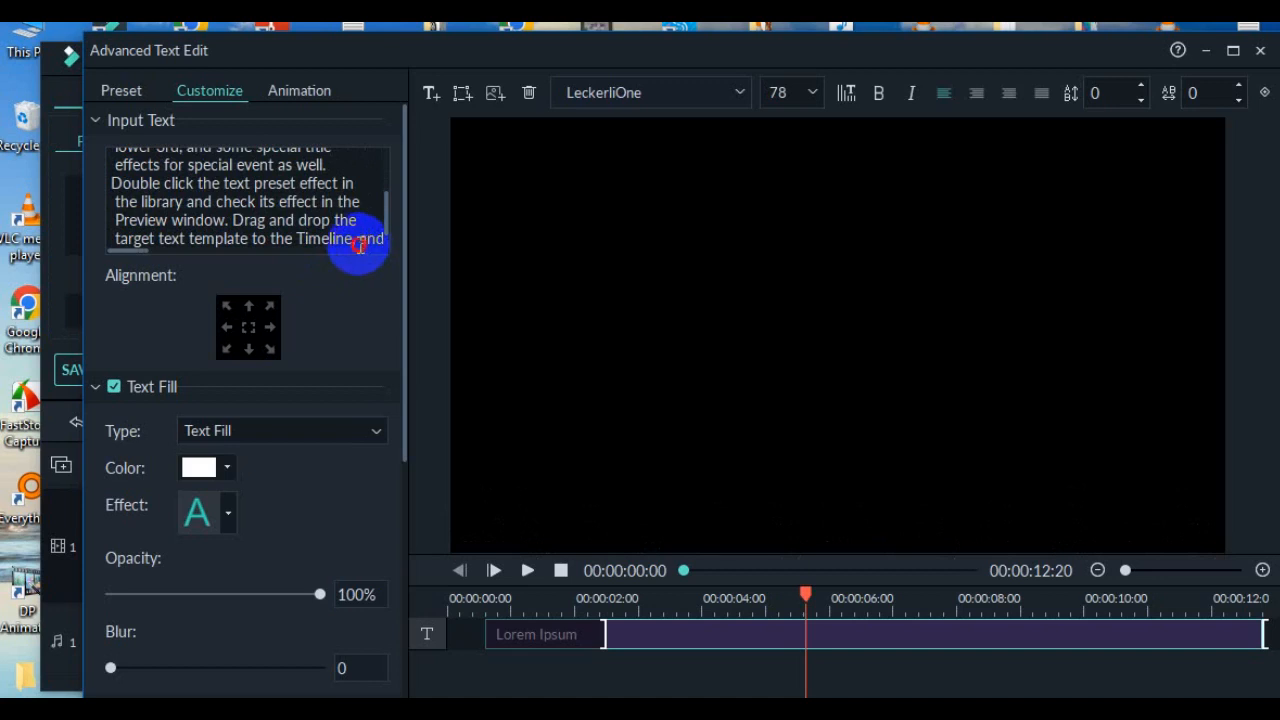
{"action": "key", "text": "Return"}
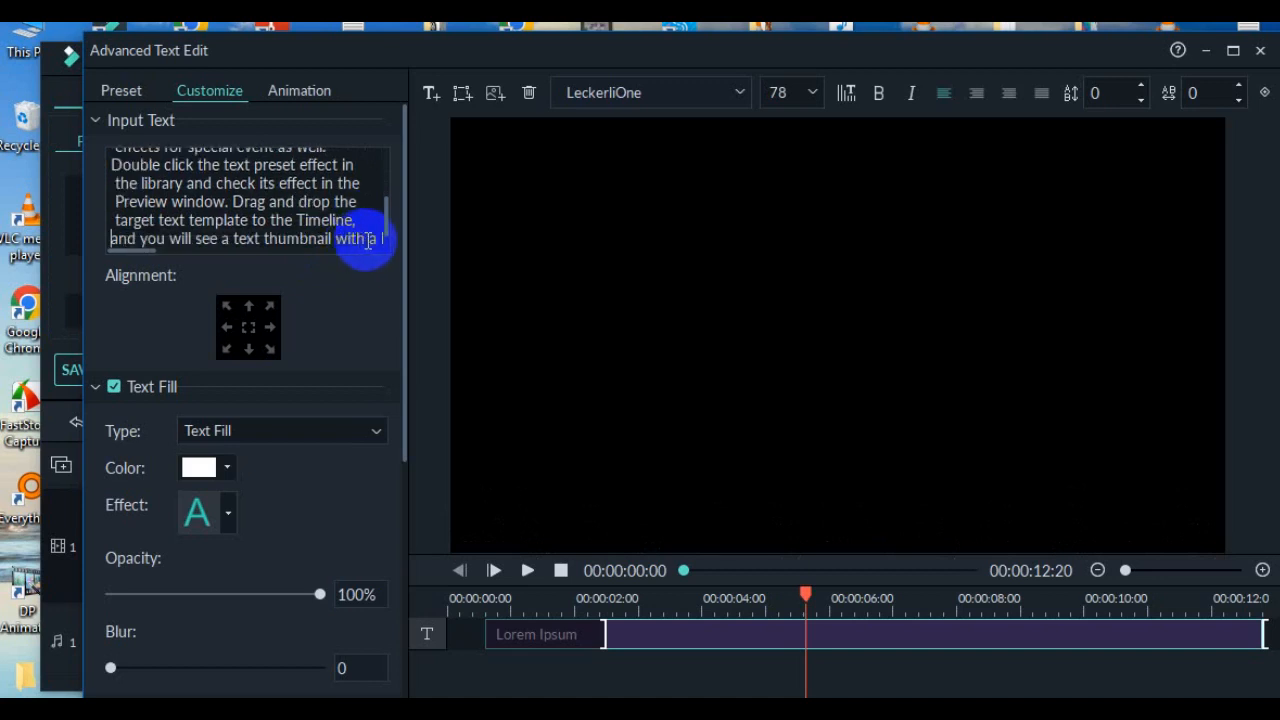
Add line breaks after "text thumbnail with", "Double click the", "text edito" and "you can type in"
{"action": "key", "text": "Return"}
{"action": "left_click", "coordinate": [350, 240]}
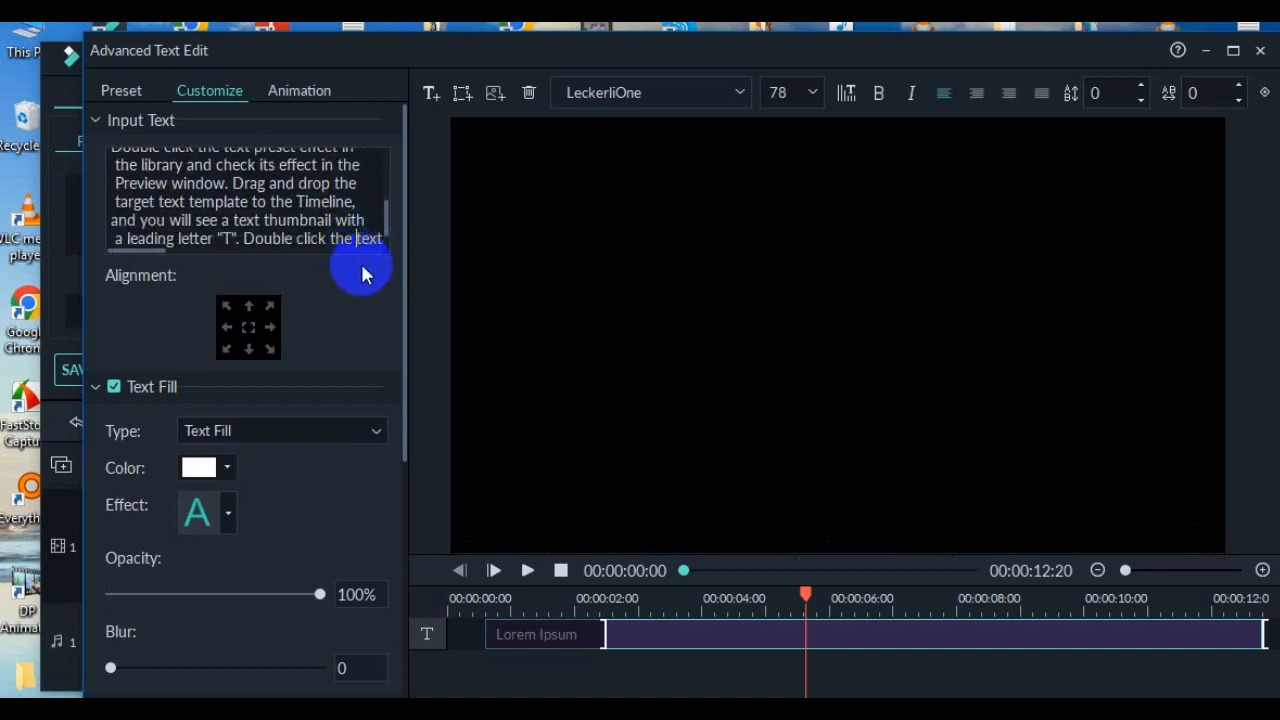
{"action": "key", "text": "Return"}
{"action": "left_click", "coordinate": [370, 240]}
{"action": "key", "text": "Return"}
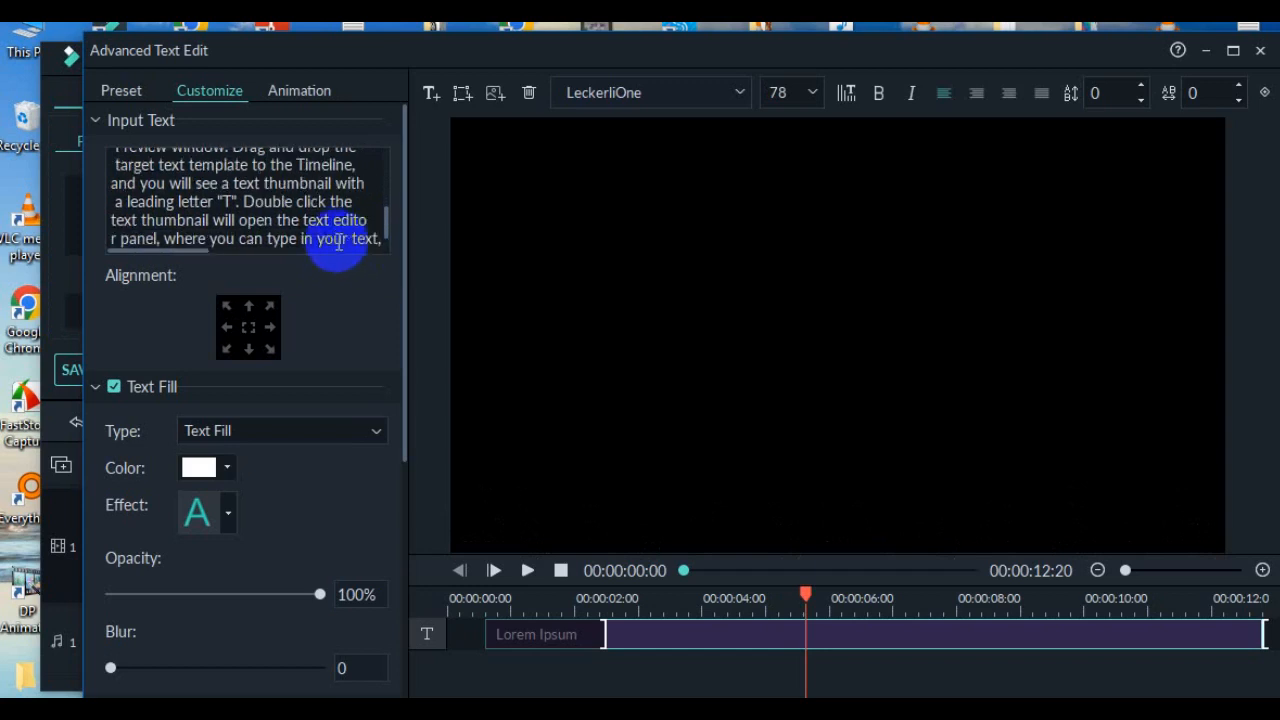
{"action": "left_click", "coordinate": [318, 238]}
{"action": "key", "text": "Return"}
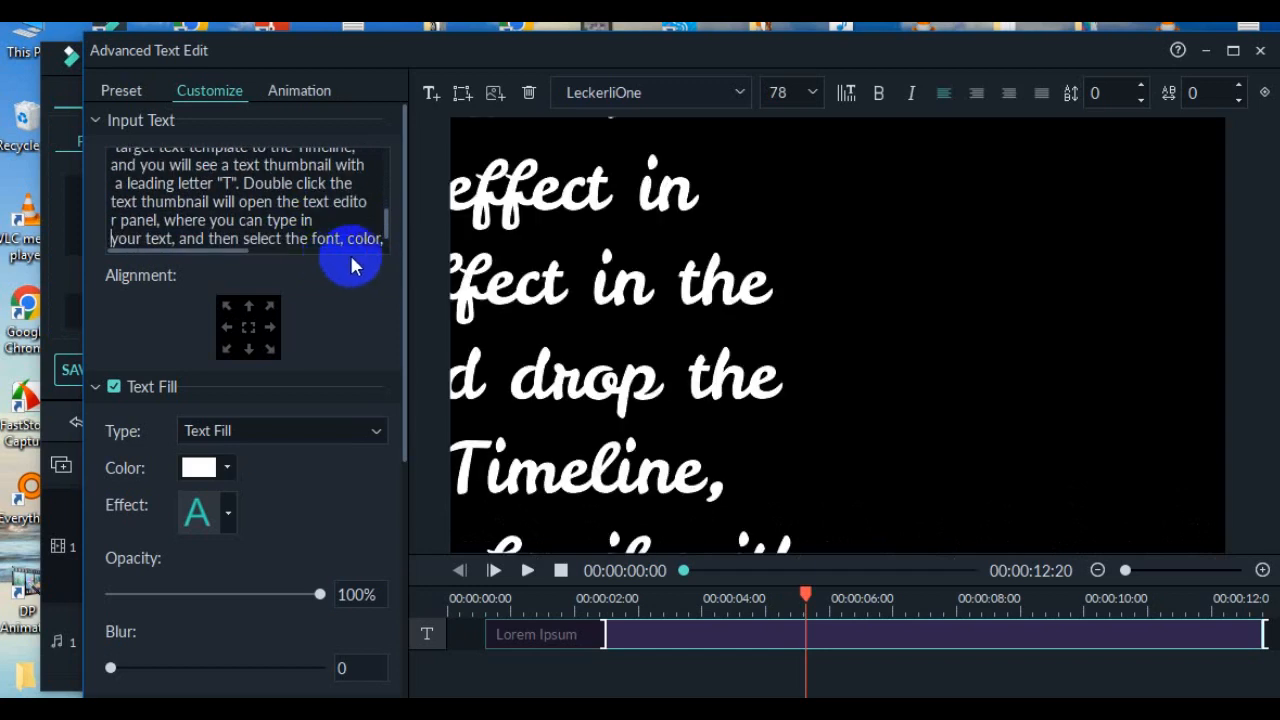
Reduce the title text's font size to 36
{"action": "left_click", "coordinate": [813, 91]}
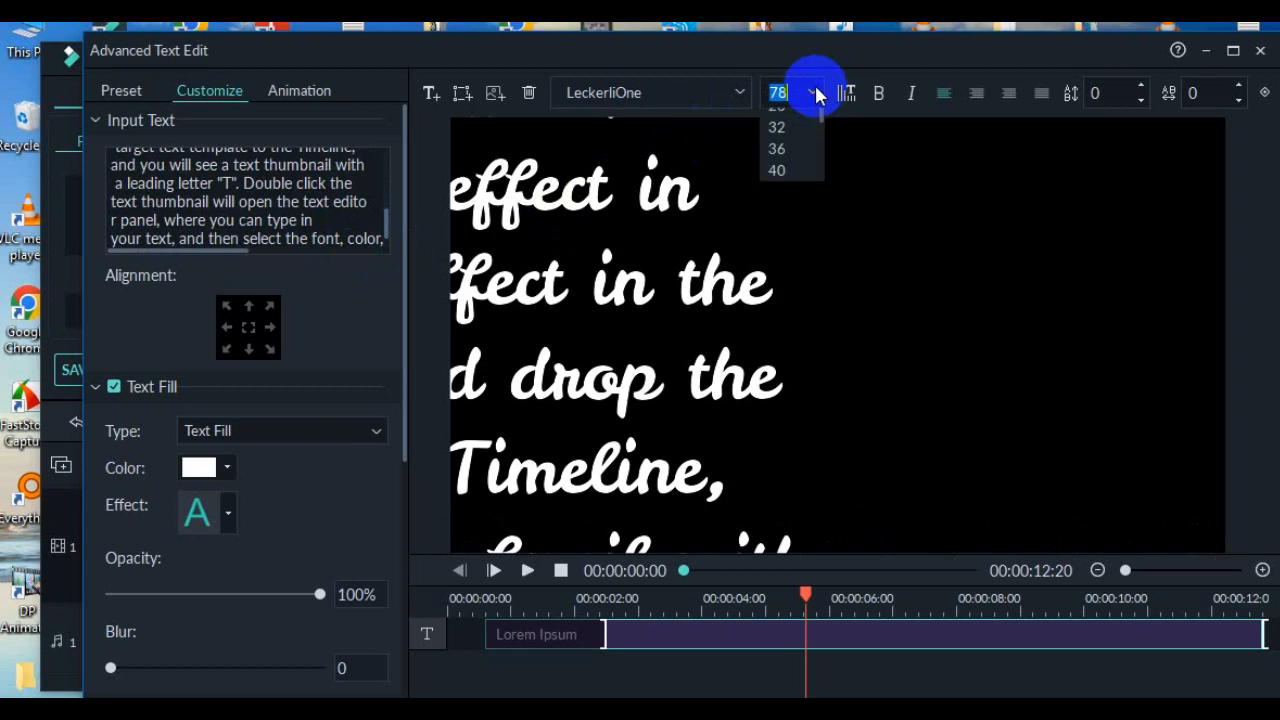
{"action": "scroll", "coordinate": [798, 135], "scroll_direction": "down", "scroll_amount": 3}
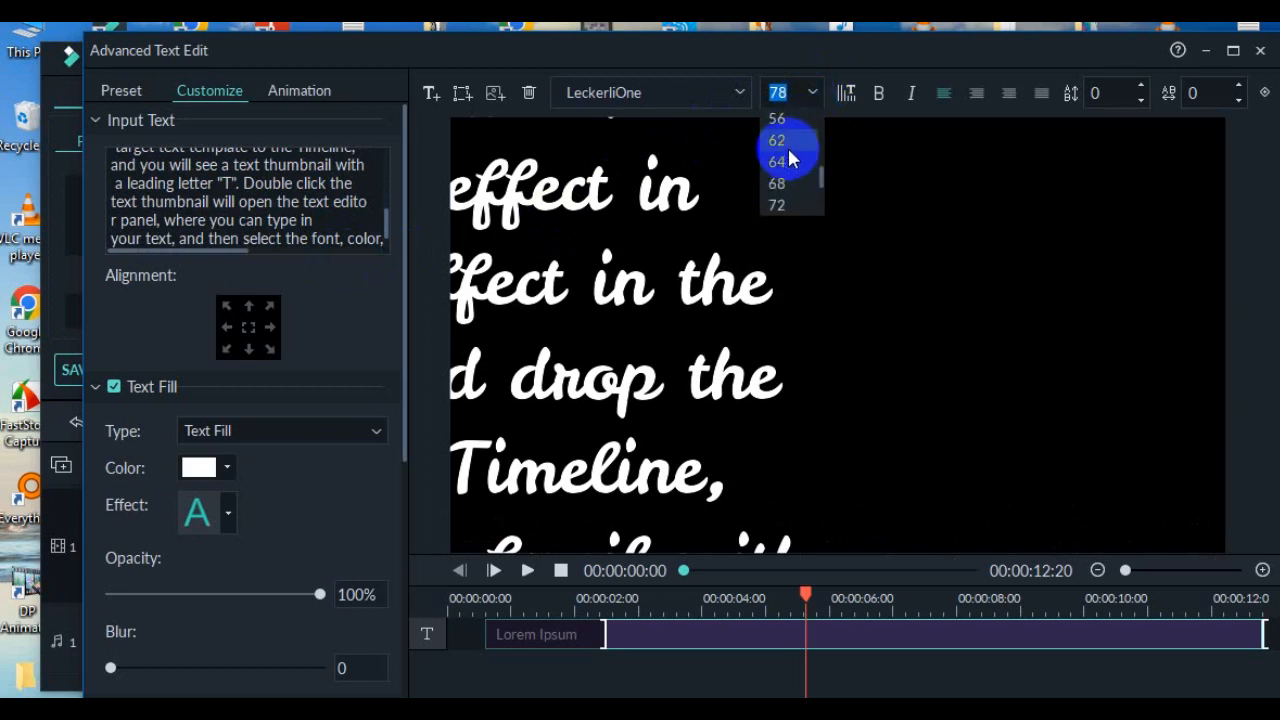
{"action": "left_click", "coordinate": [788, 145]}
{"action": "left_click", "coordinate": [813, 95]}
{"action": "scroll", "coordinate": [786, 175], "scroll_direction": "up", "scroll_amount": 3}
{"action": "left_click", "coordinate": [780, 163]}
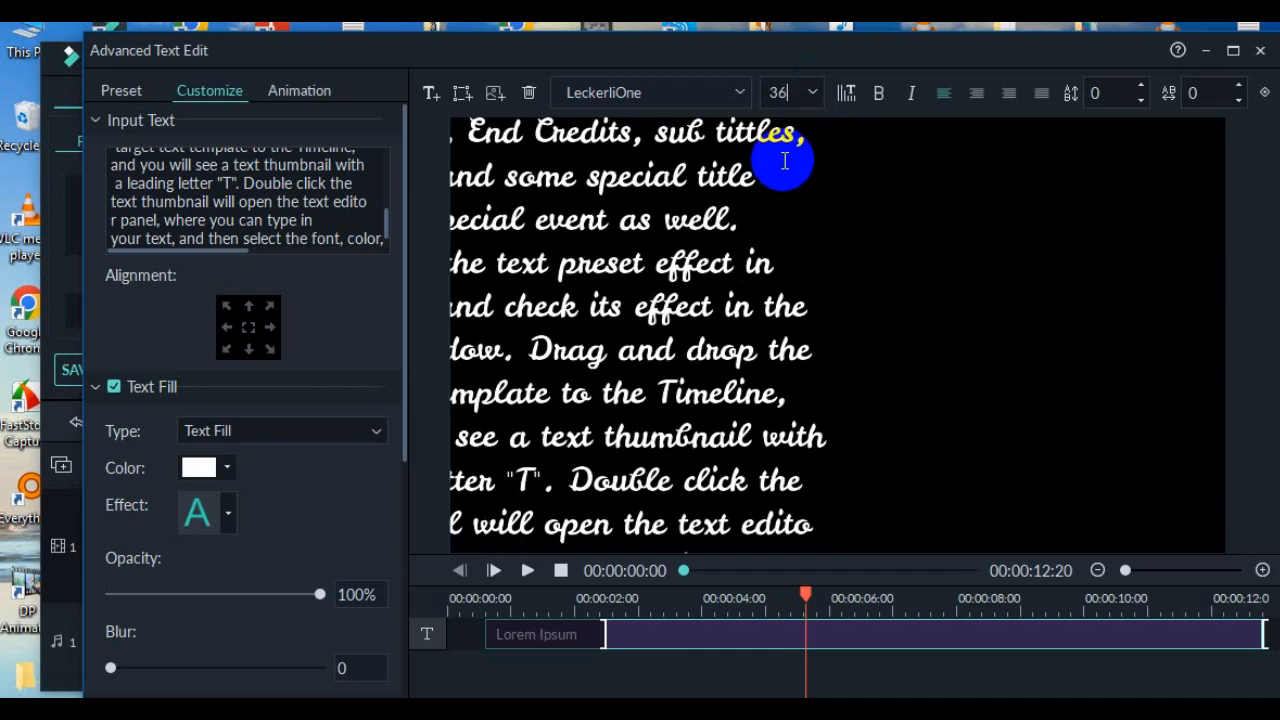
{"action": "left_click", "coordinate": [823, 264]}
{"action": "left_click", "coordinate": [655, 266]}
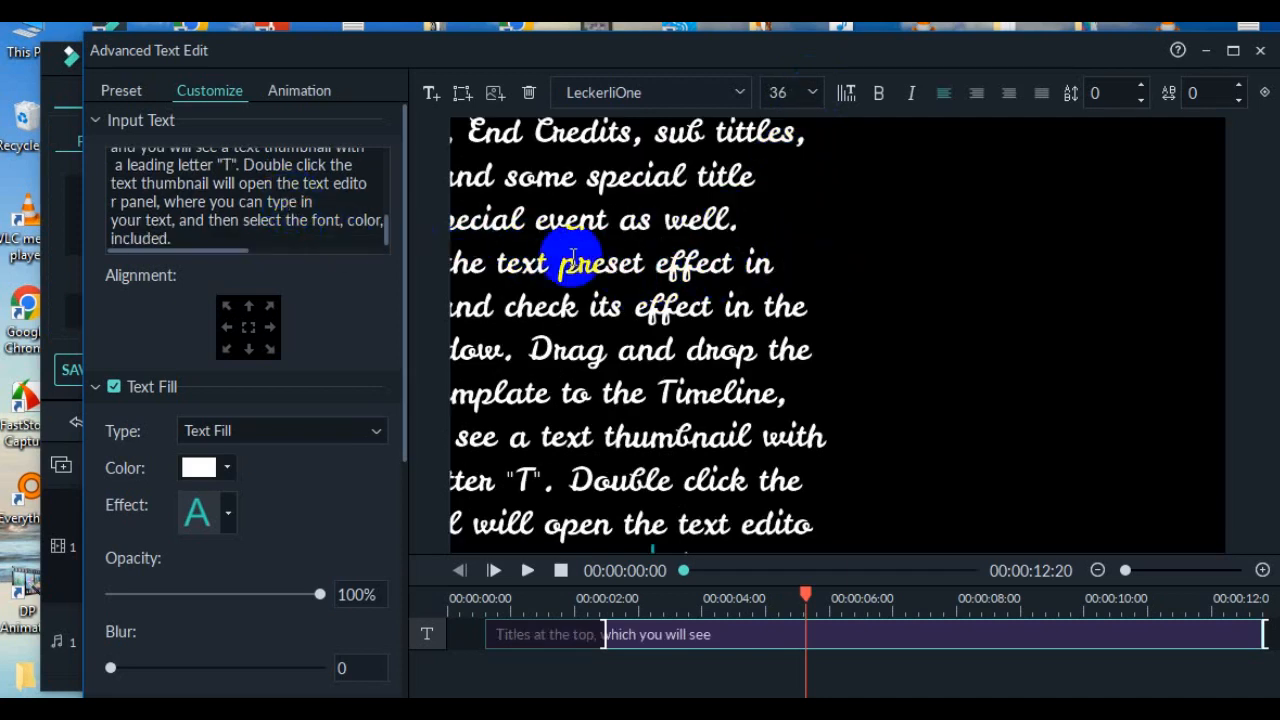
{"action": "left_click", "coordinate": [898, 272]}
{"action": "left_click", "coordinate": [892, 340]}
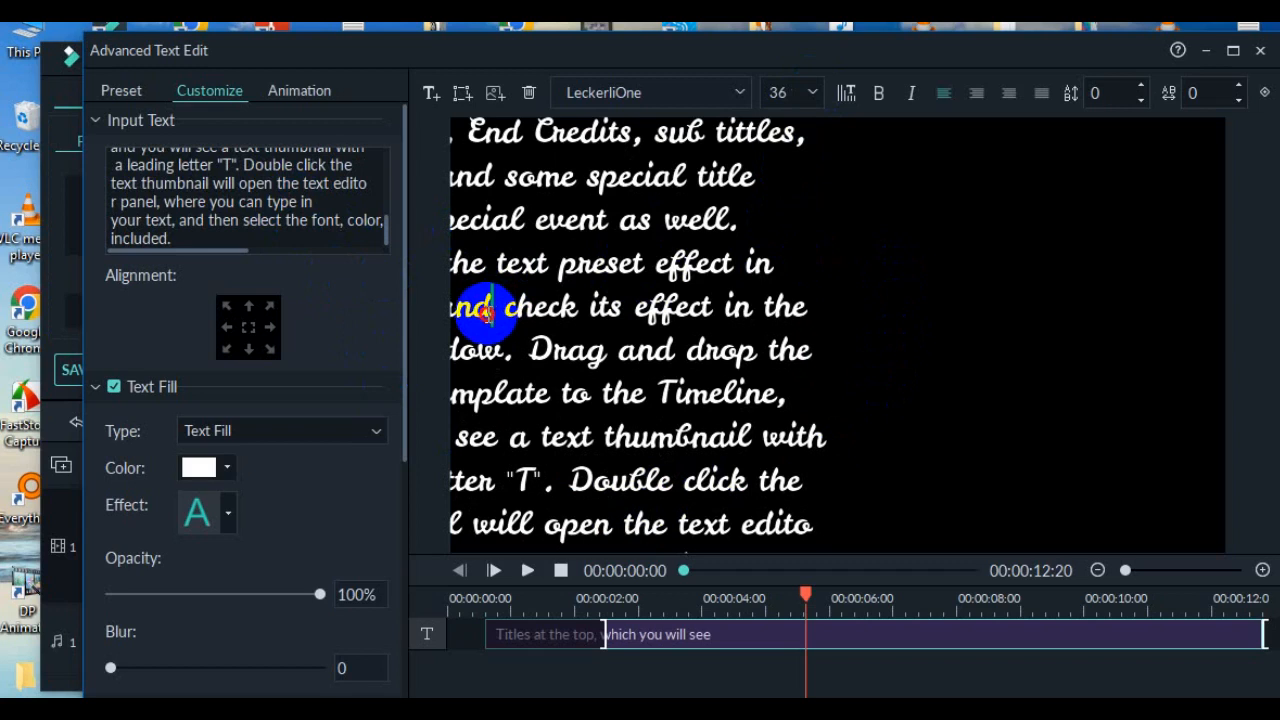
{"action": "left_click", "coordinate": [882, 323]}
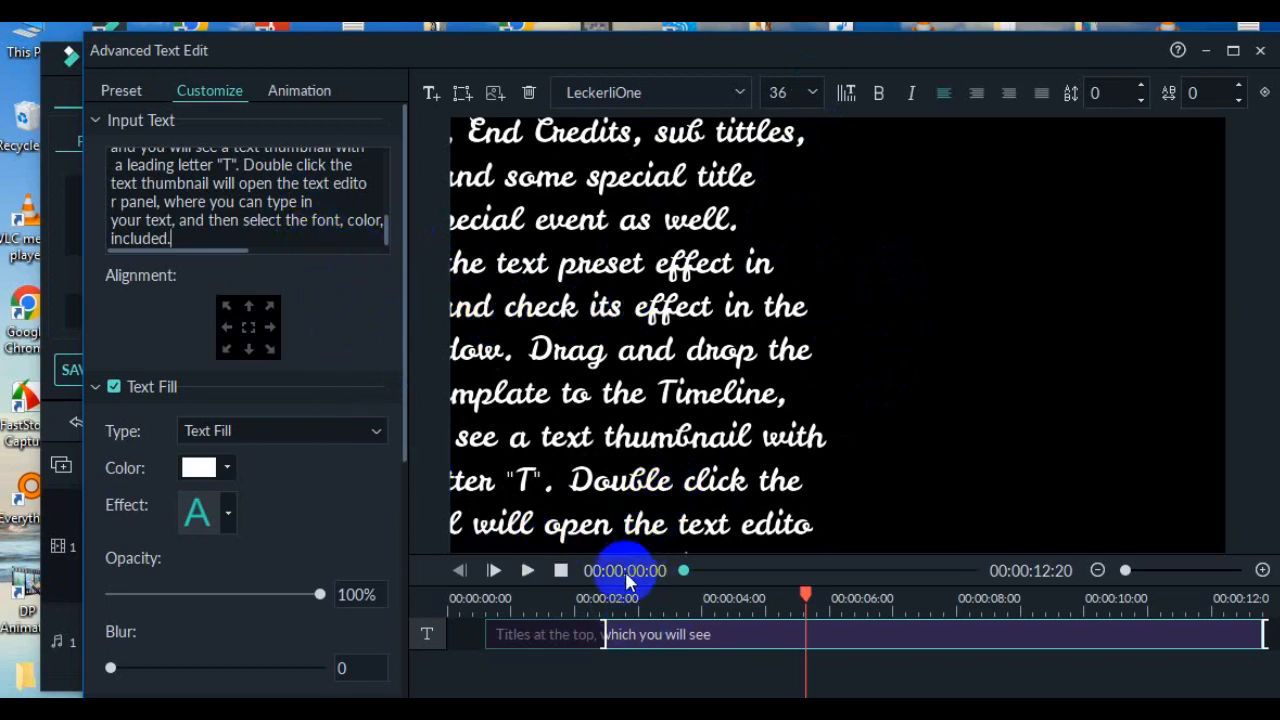
{"action": "double_click", "coordinate": [644, 520]}
{"action": "left_click", "coordinate": [824, 170]}
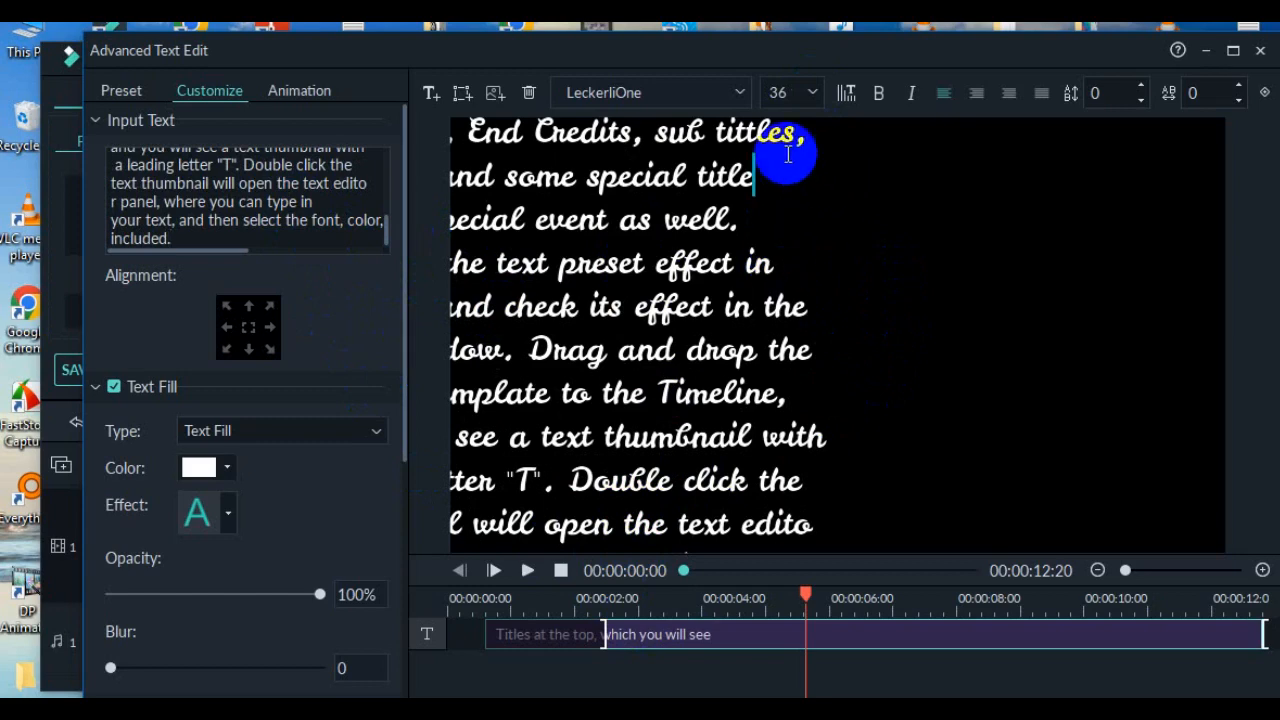
Change the title text's font to Leelawadee Negreta and play back the first seconds of the title
{"action": "left_click", "coordinate": [645, 90]}
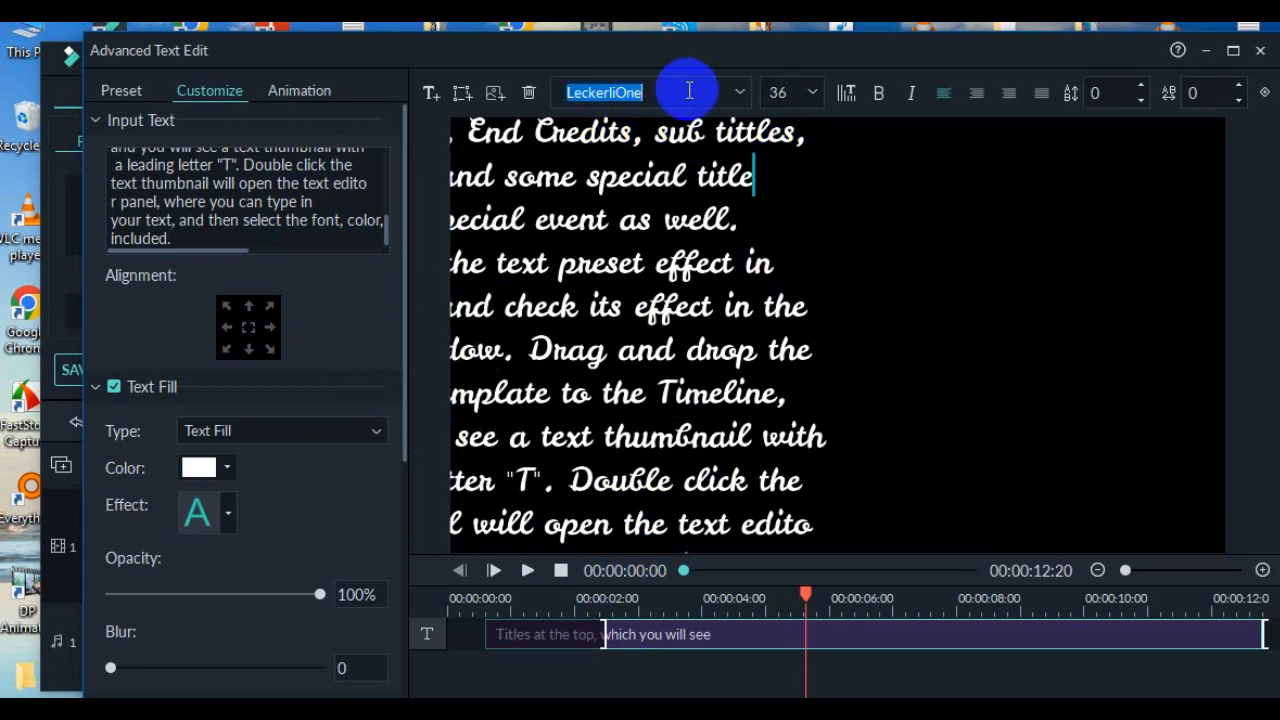
{"action": "left_click", "coordinate": [740, 93]}
{"action": "left_click", "coordinate": [779, 181]}
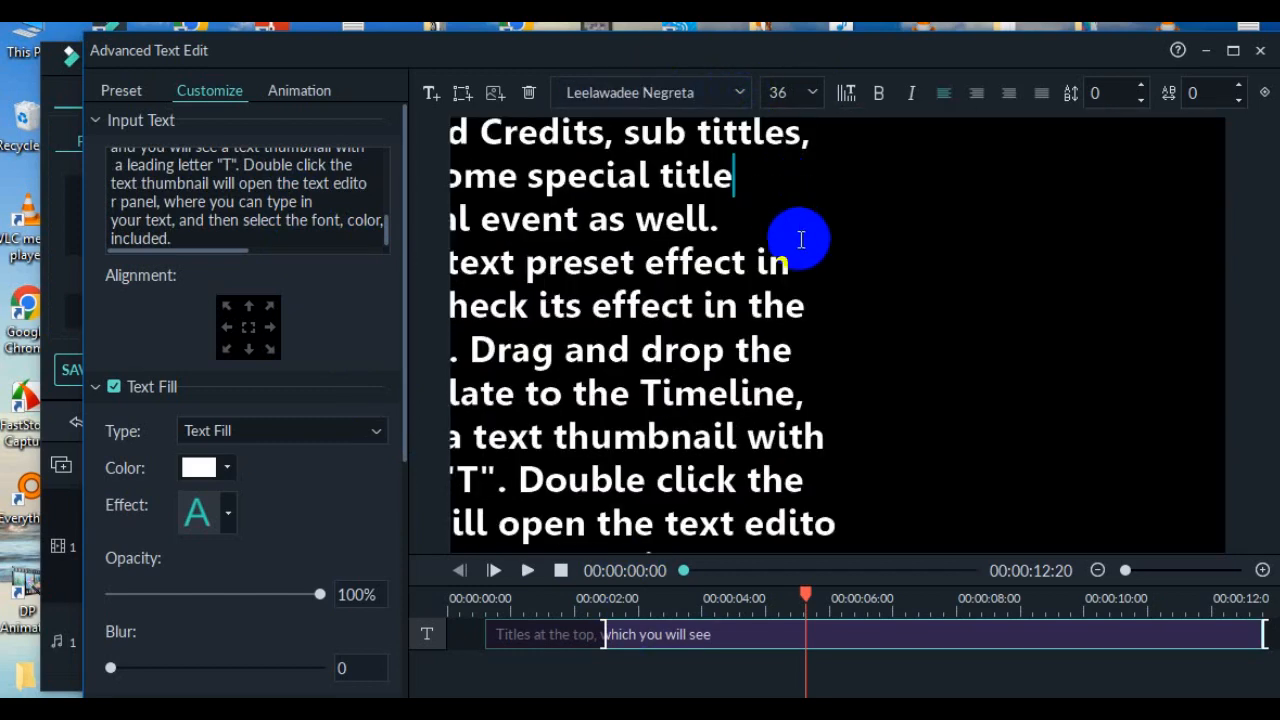
{"action": "left_click", "coordinate": [800, 216]}
{"action": "left_click", "coordinate": [960, 261]}
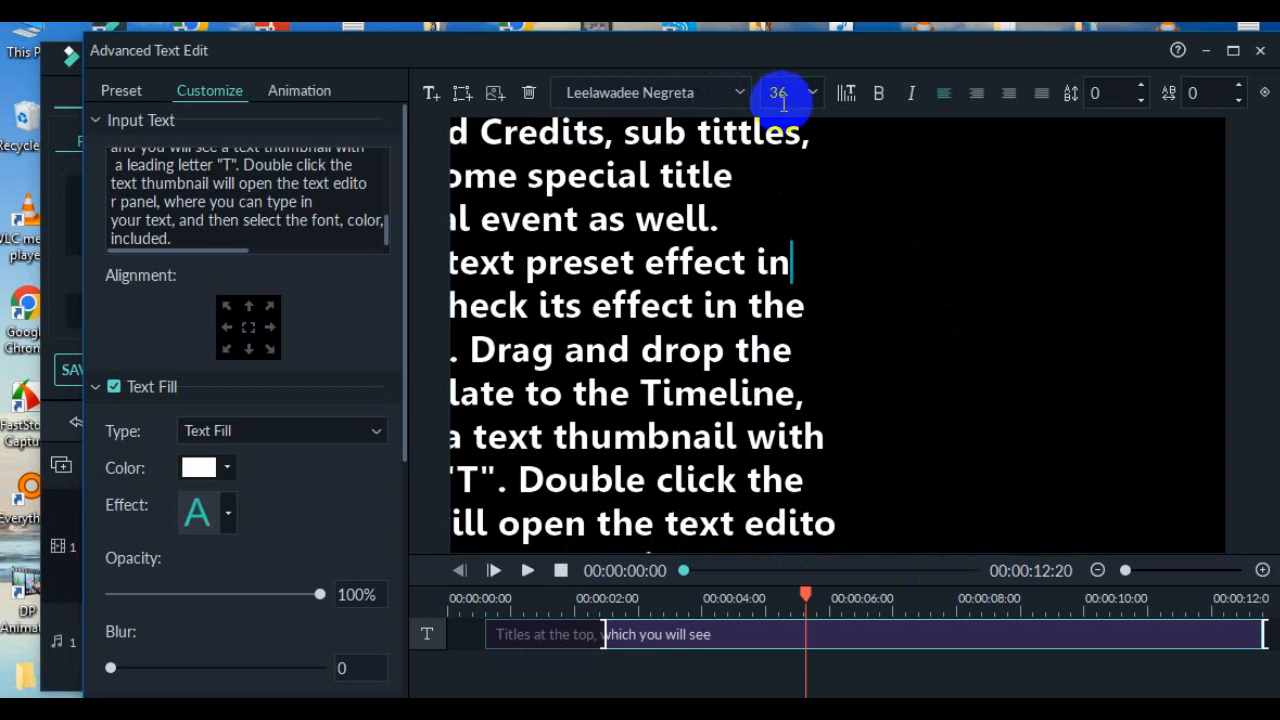
{"action": "left_click", "coordinate": [527, 571]}
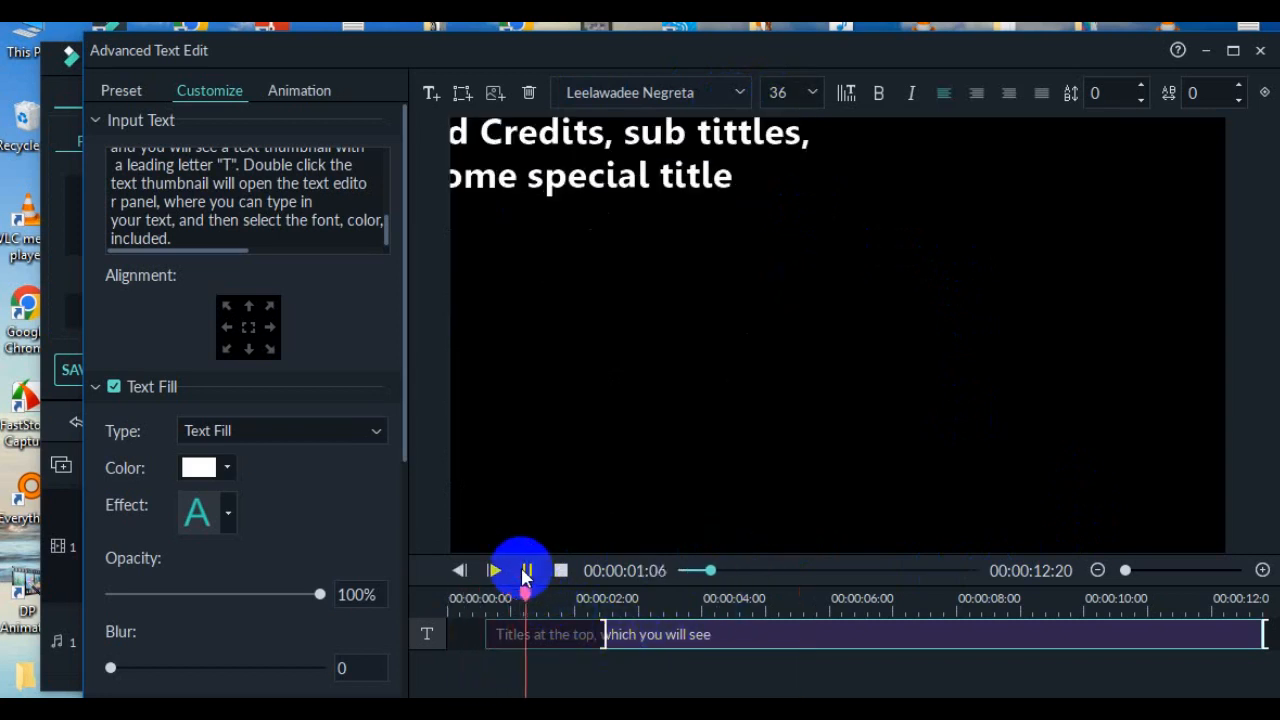
{"action": "left_click", "coordinate": [524, 574]}
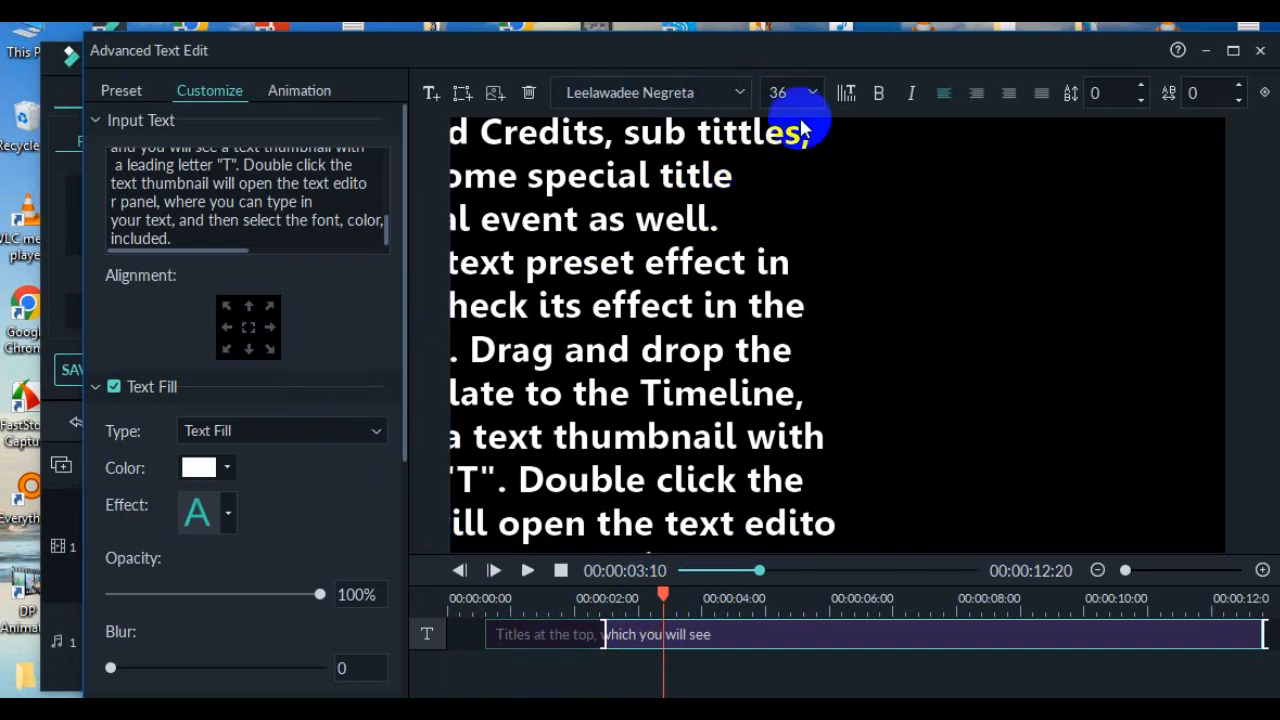
Reduce the title text's font size to 22
{"action": "left_click", "coordinate": [812, 91]}
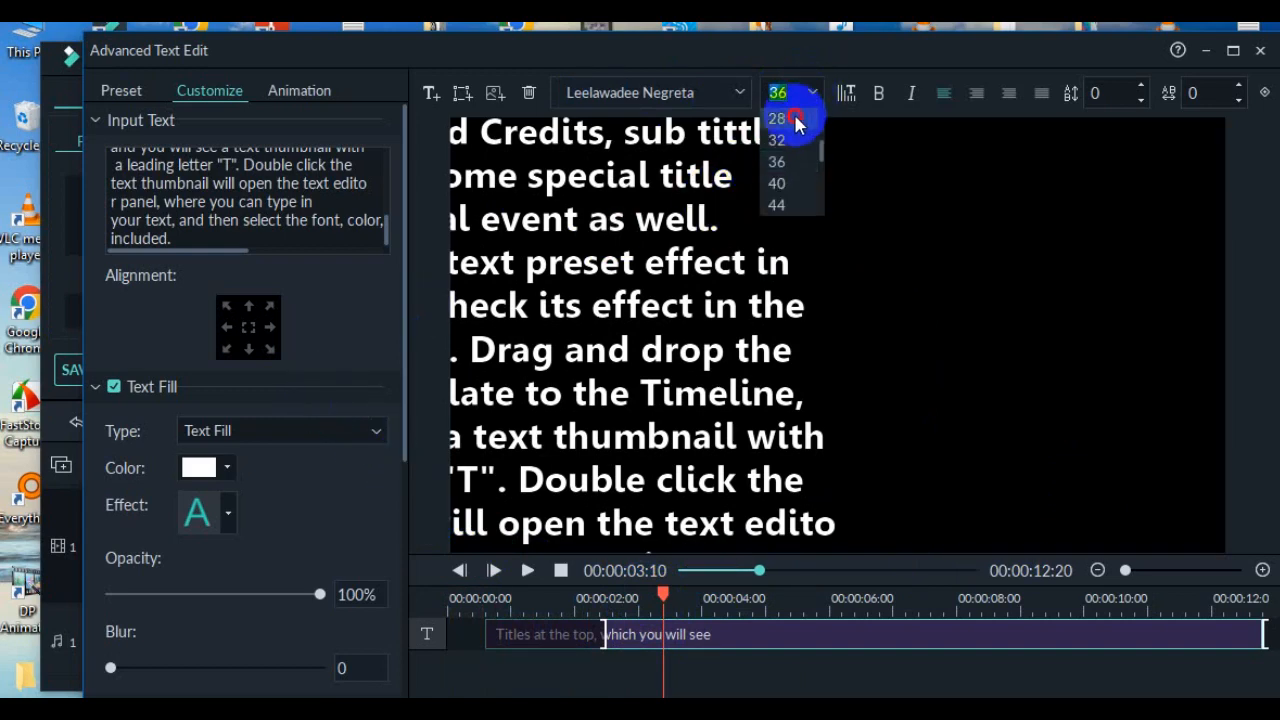
{"action": "left_click", "coordinate": [795, 119]}
{"action": "left_click", "coordinate": [813, 93]}
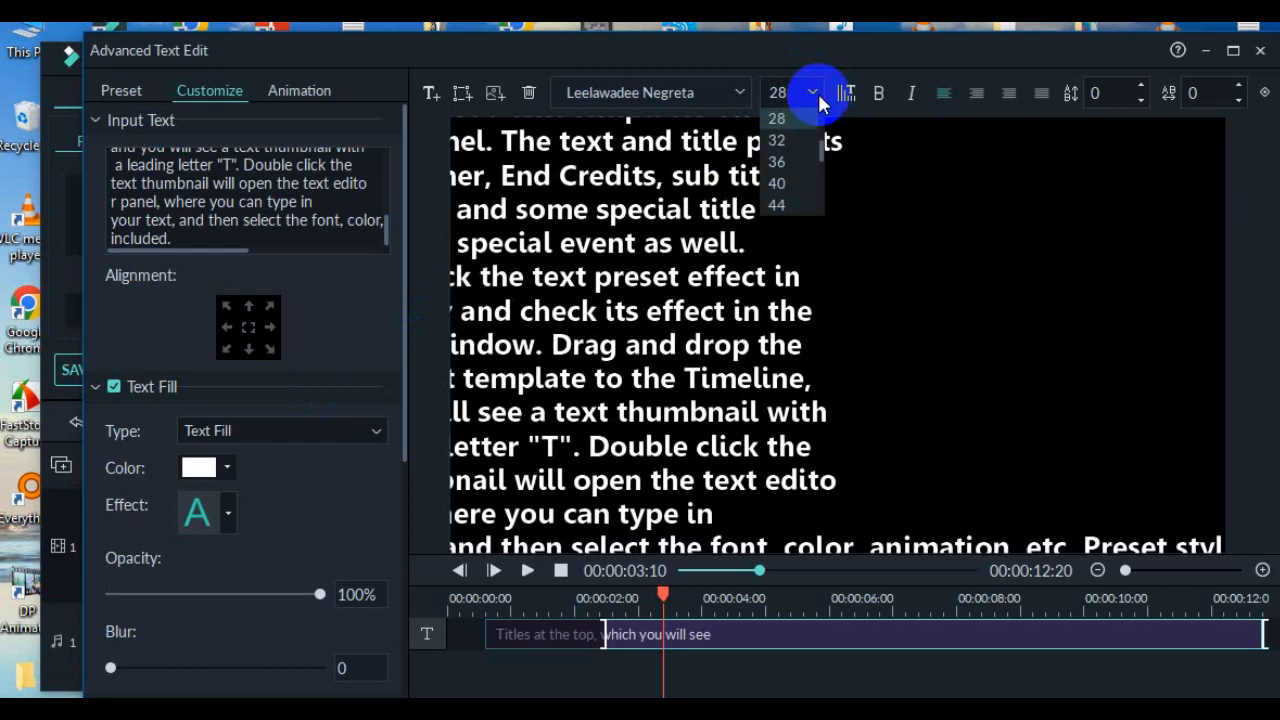
{"action": "scroll", "coordinate": [800, 140], "scroll_direction": "up", "scroll_amount": 2}
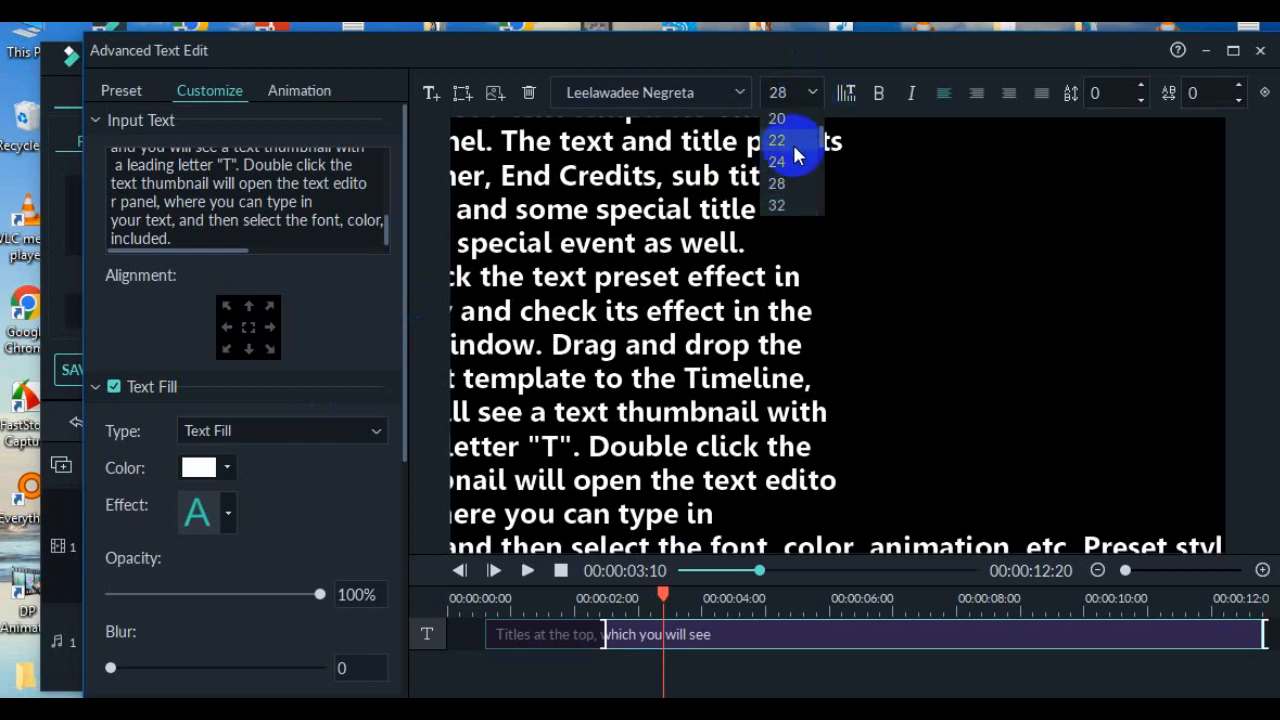
{"action": "left_click", "coordinate": [797, 143]}
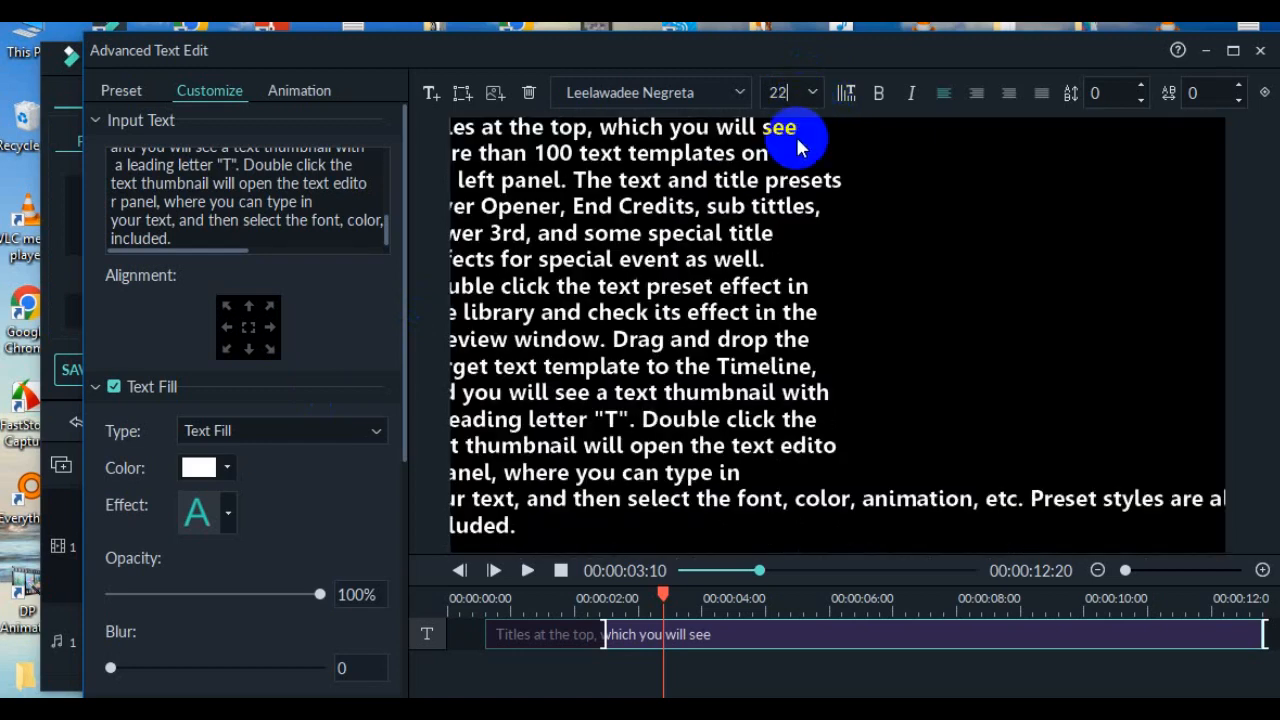
Tighten the paragraph's line spacing to -7
{"action": "left_click", "coordinate": [675, 287], "text": "shift"}
{"action": "left_click", "coordinate": [828, 256]}
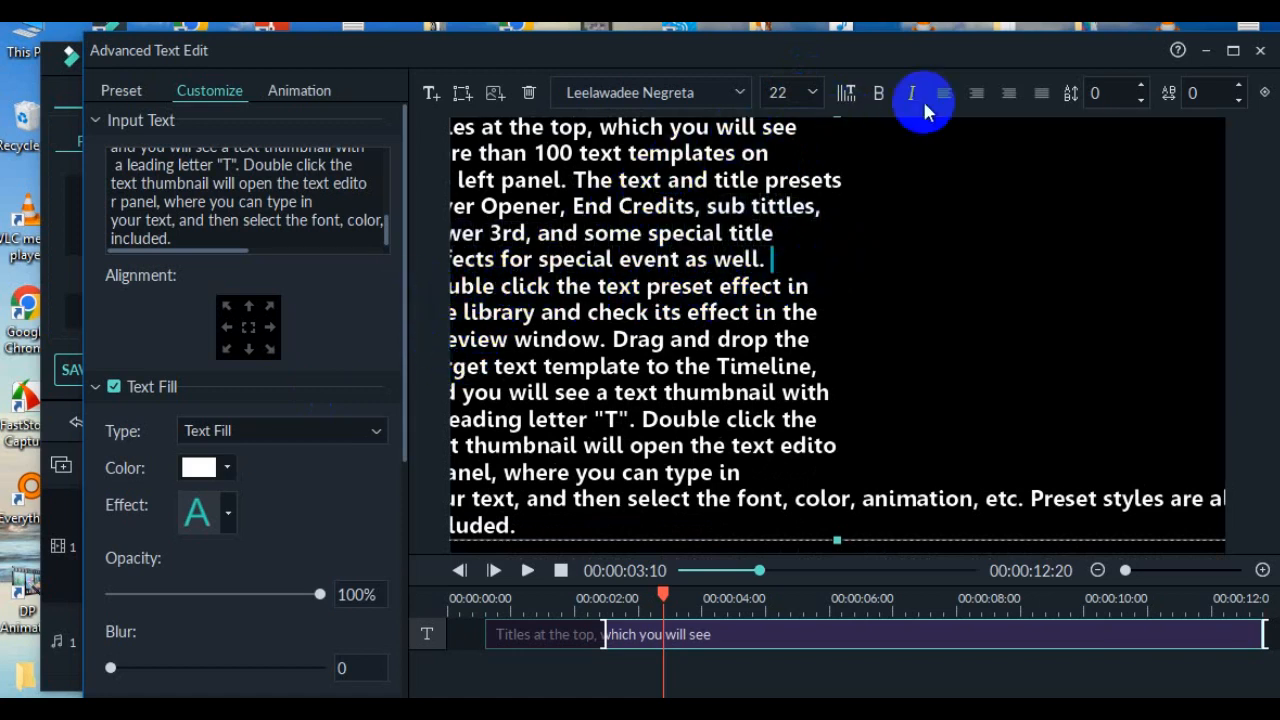
{"action": "left_click_drag", "start_coordinate": [1113, 100], "coordinate": [665, 388]}
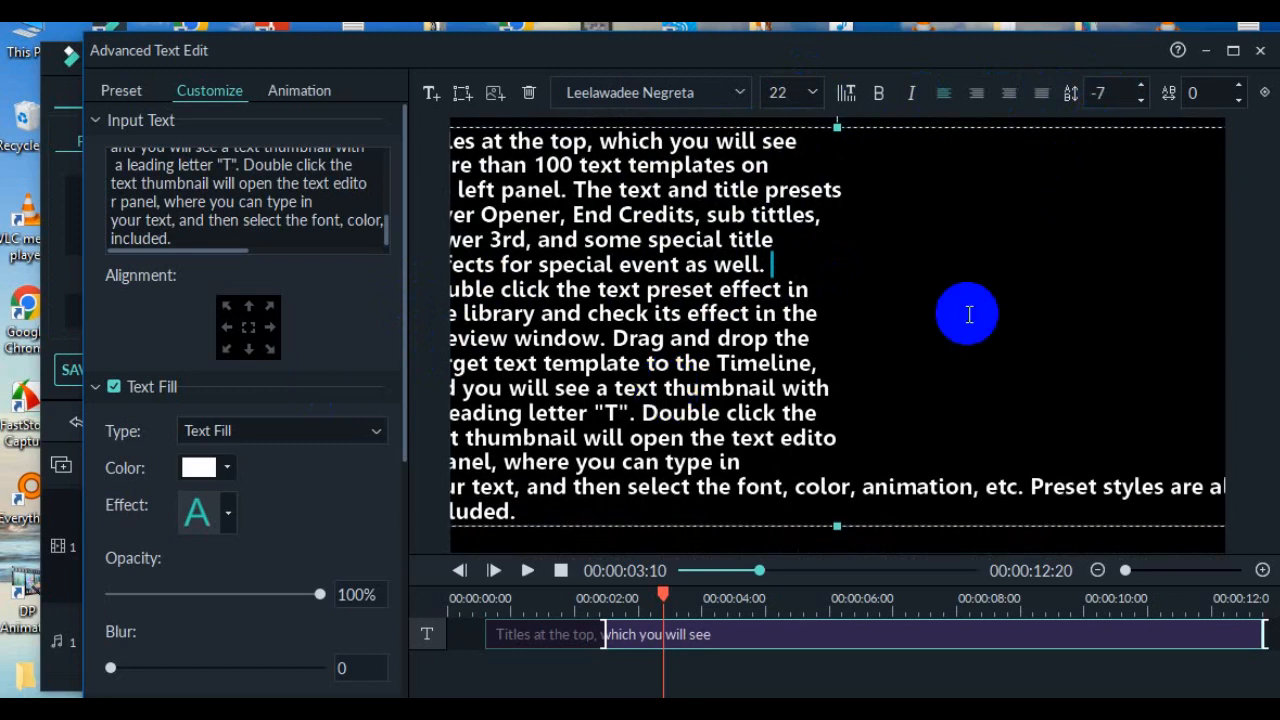
Break the paragraph before "etc. Preset styles are also", then shrink and reposition the text box so it fits inside the frame
{"action": "left_click", "coordinate": [984, 487]}
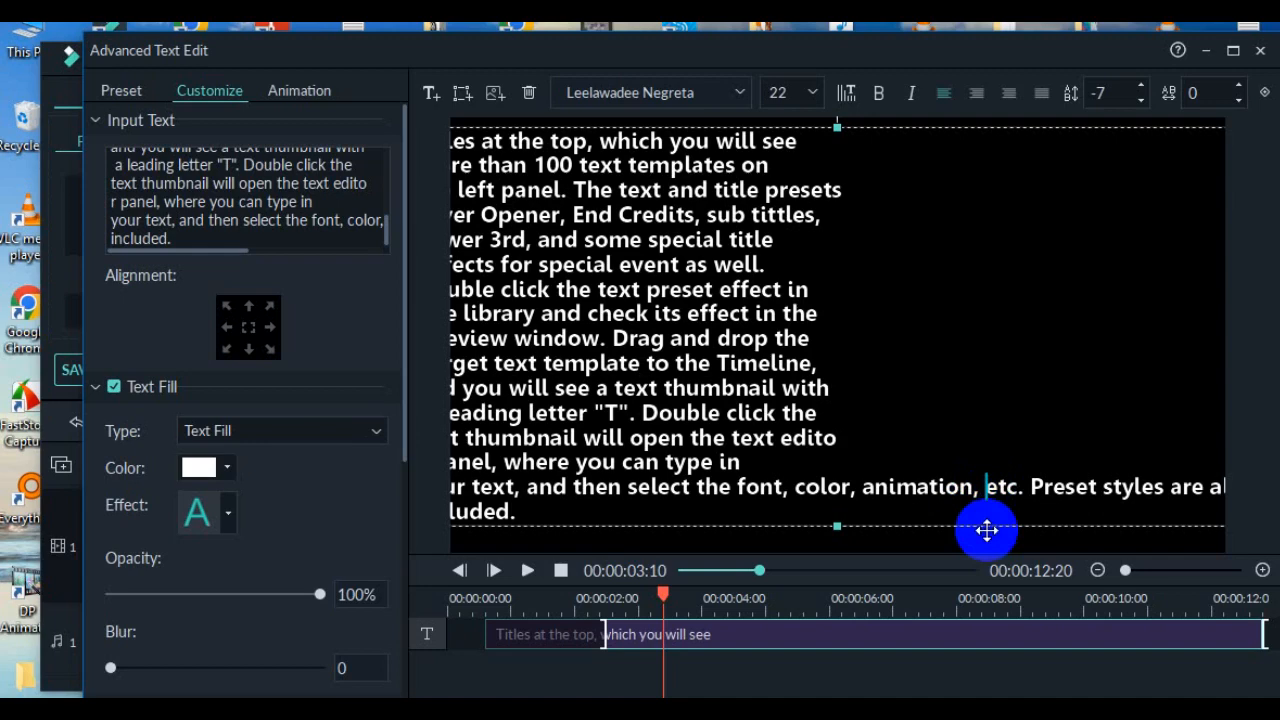
{"action": "key", "text": "Return"}
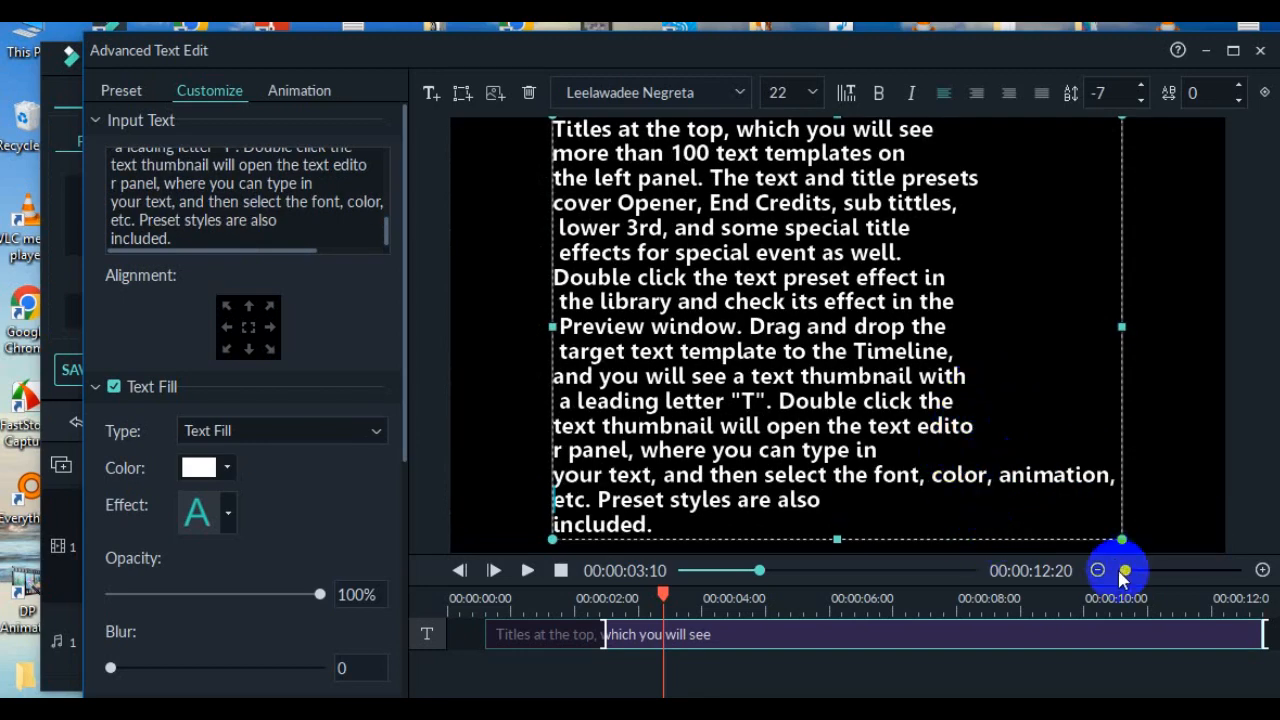
{"action": "left_click_drag", "start_coordinate": [1121, 528], "coordinate": [1012, 403]}
{"action": "left_click_drag", "start_coordinate": [849, 289], "coordinate": [824, 352]}
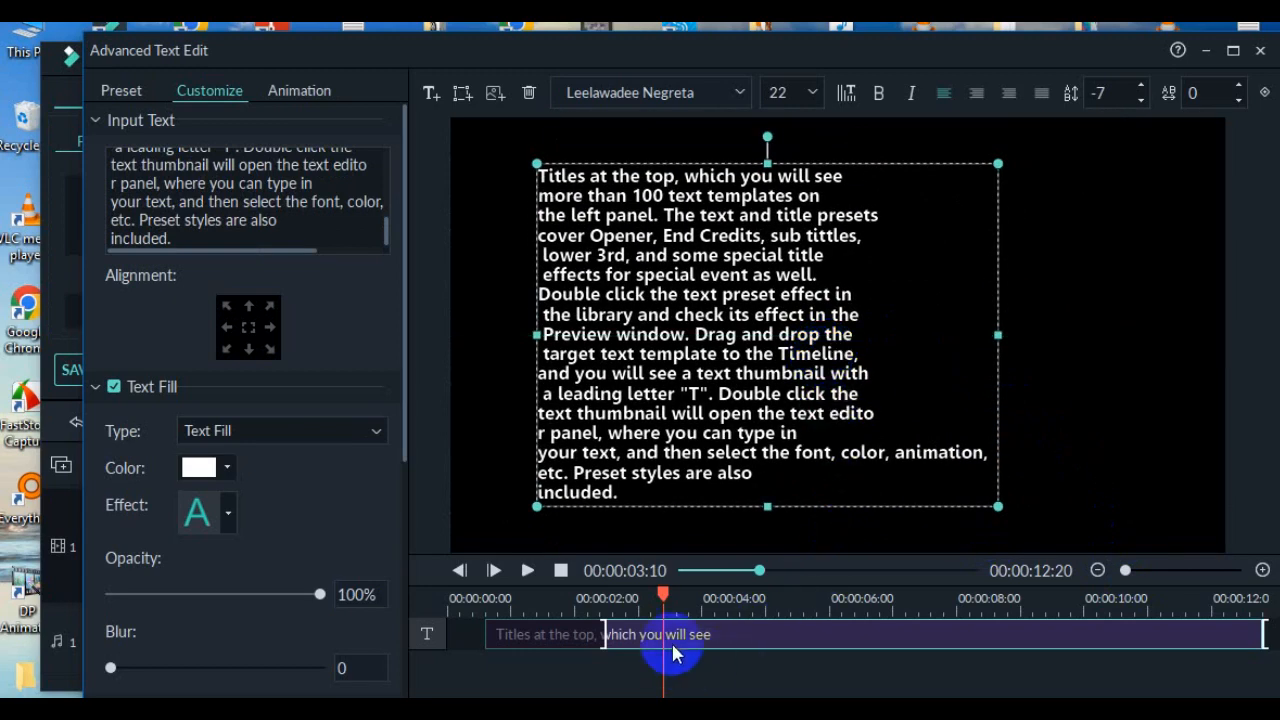
Extend the title's opening typing animation to about the 9-second mark and play the title from near its start
{"action": "left_click", "coordinate": [662, 600]}
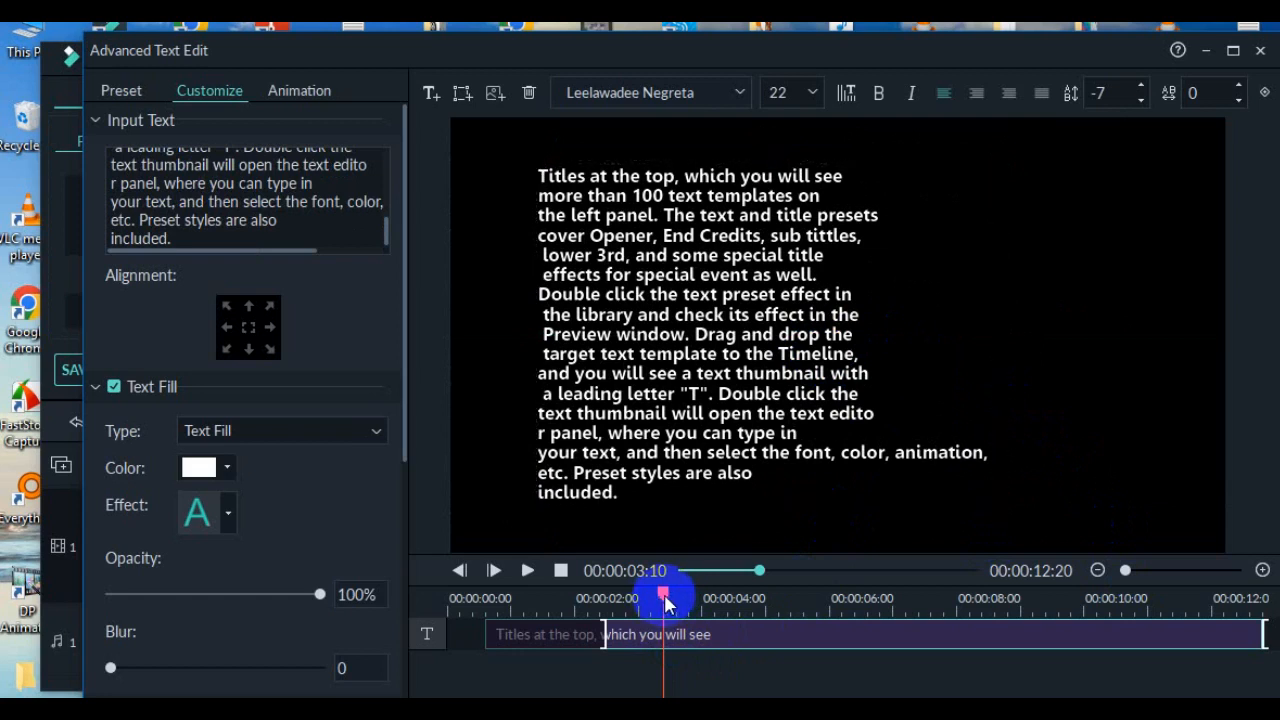
{"action": "left_click_drag", "start_coordinate": [662, 598], "coordinate": [500, 597]}
{"action": "left_click", "coordinate": [524, 570]}
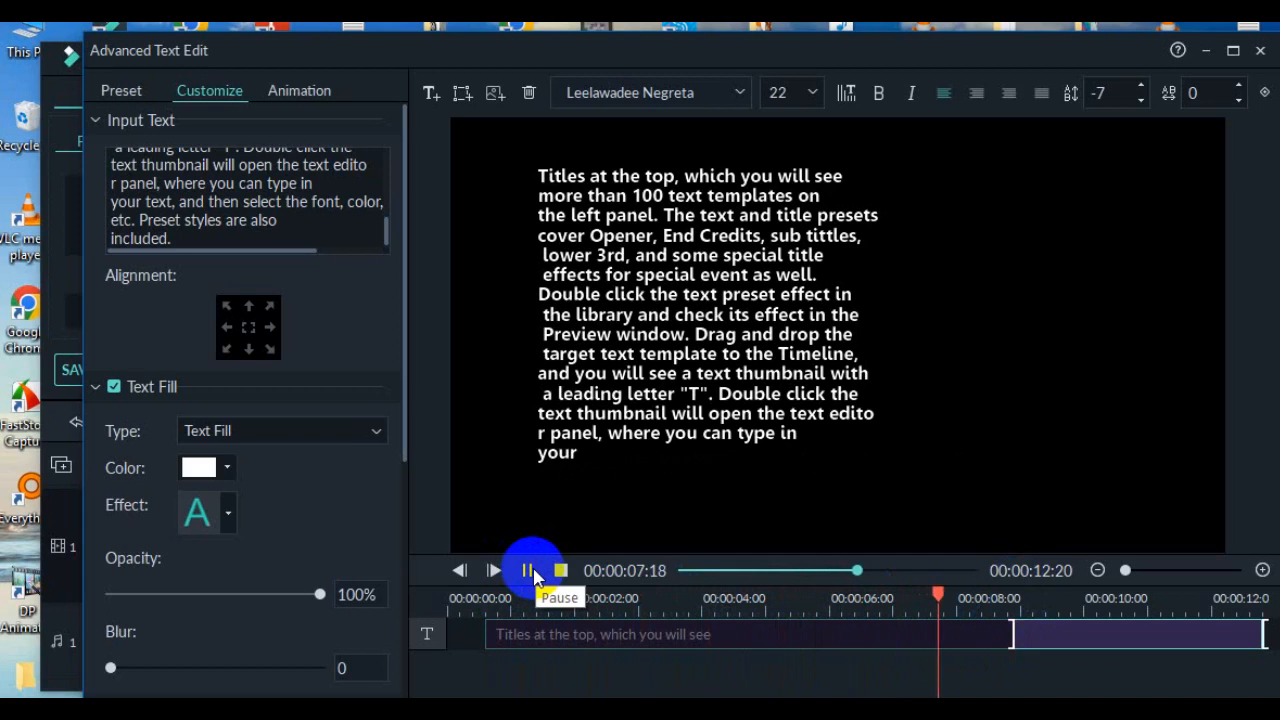
{"action": "left_click", "coordinate": [531, 572]}
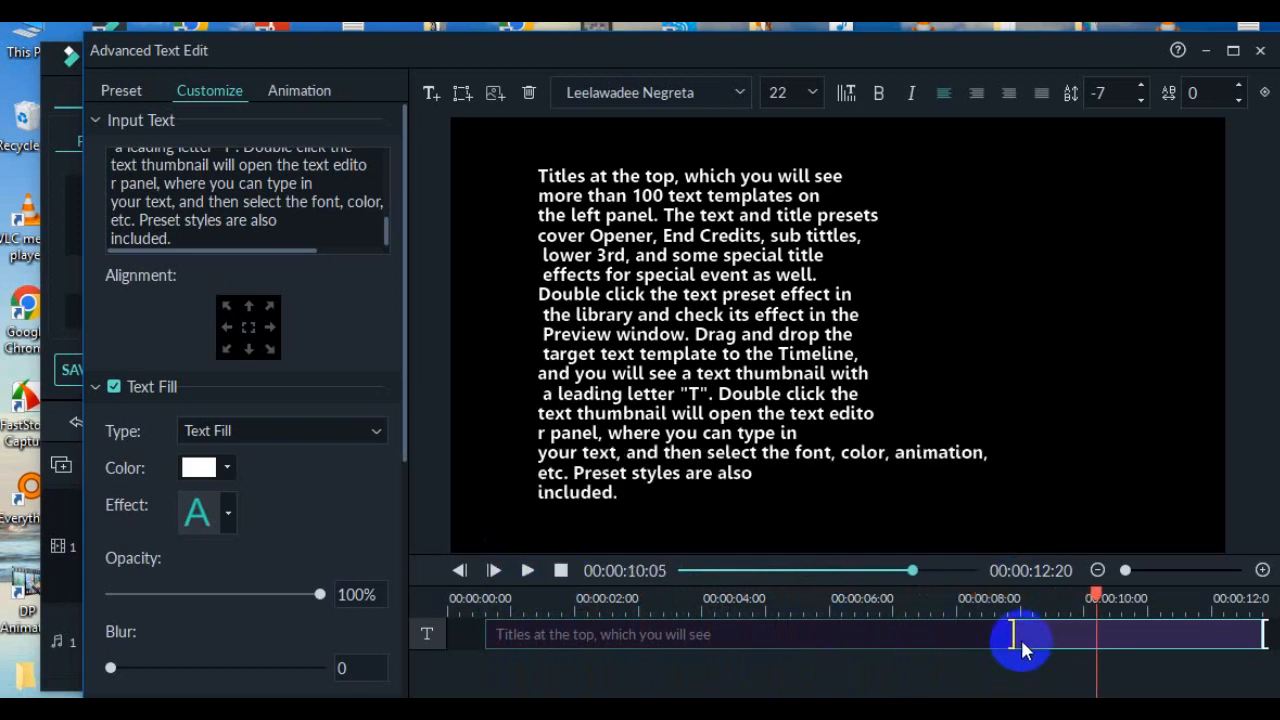
Stretch the typing animation to the title's end, move the title's start to about 3 seconds, and preview it
{"action": "left_click_drag", "start_coordinate": [1016, 637], "coordinate": [1260, 608]}
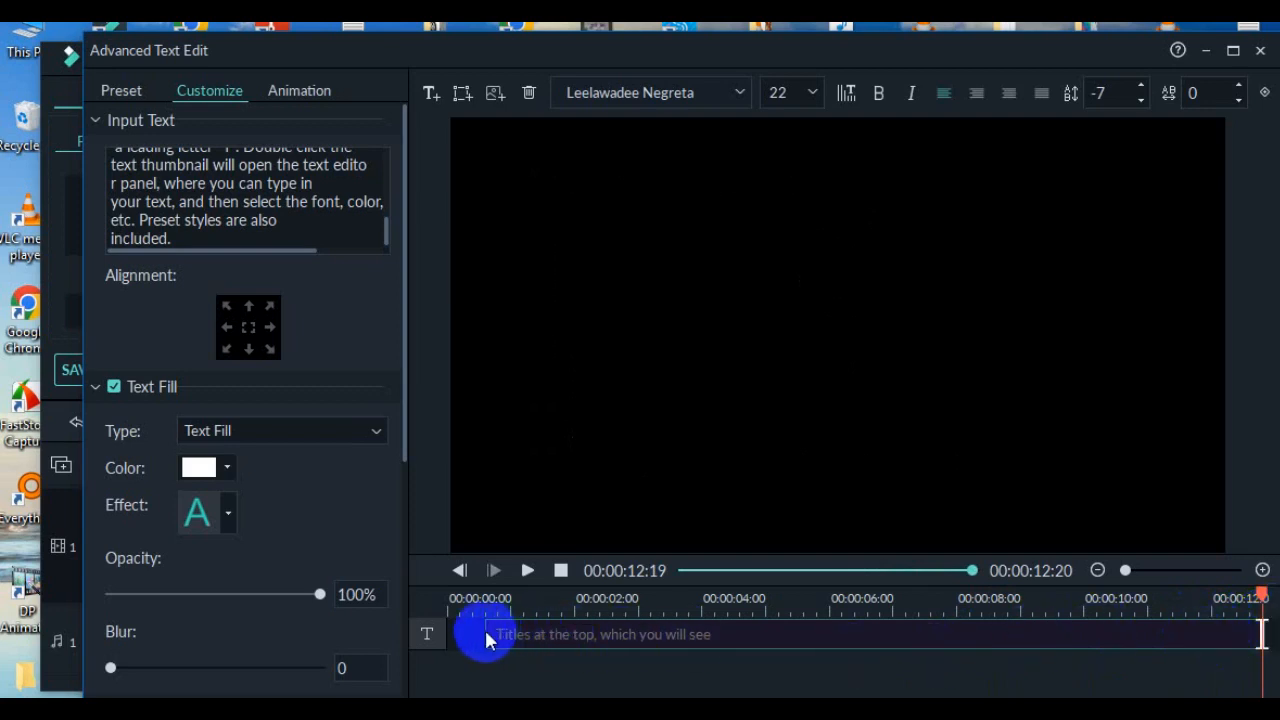
{"action": "left_click_drag", "start_coordinate": [487, 631], "coordinate": [660, 631]}
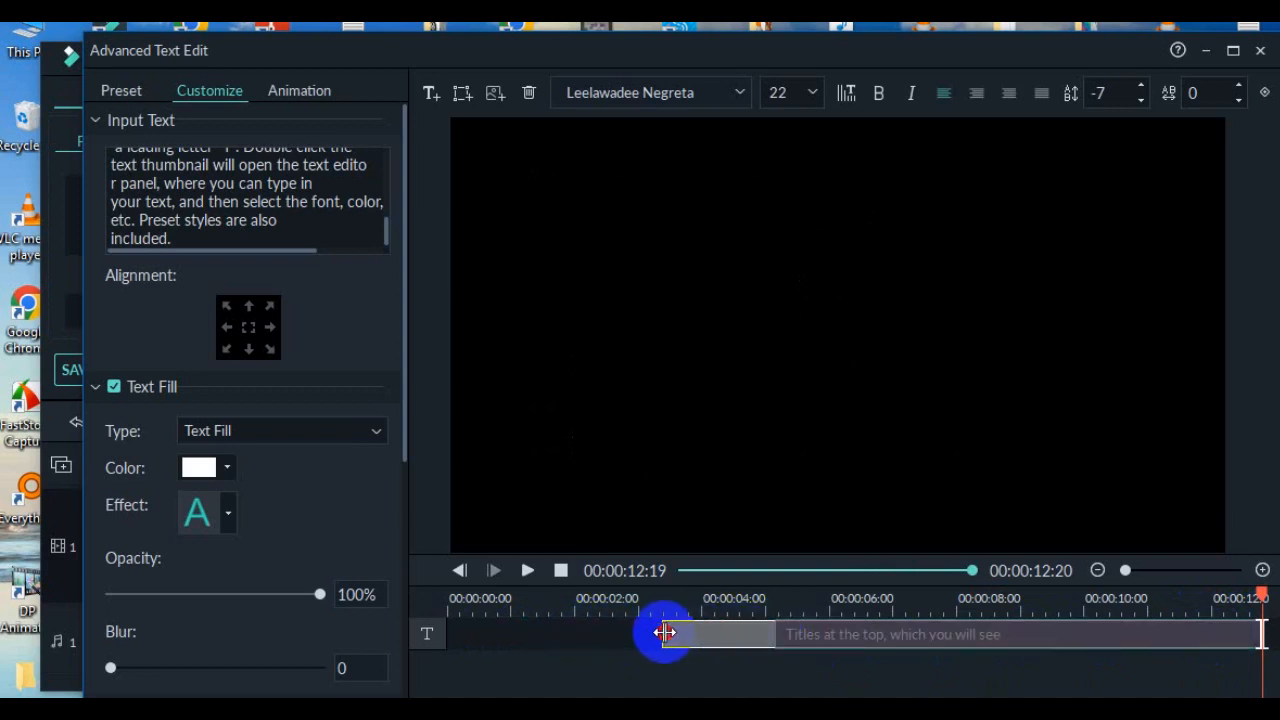
{"action": "left_click", "coordinate": [527, 571]}
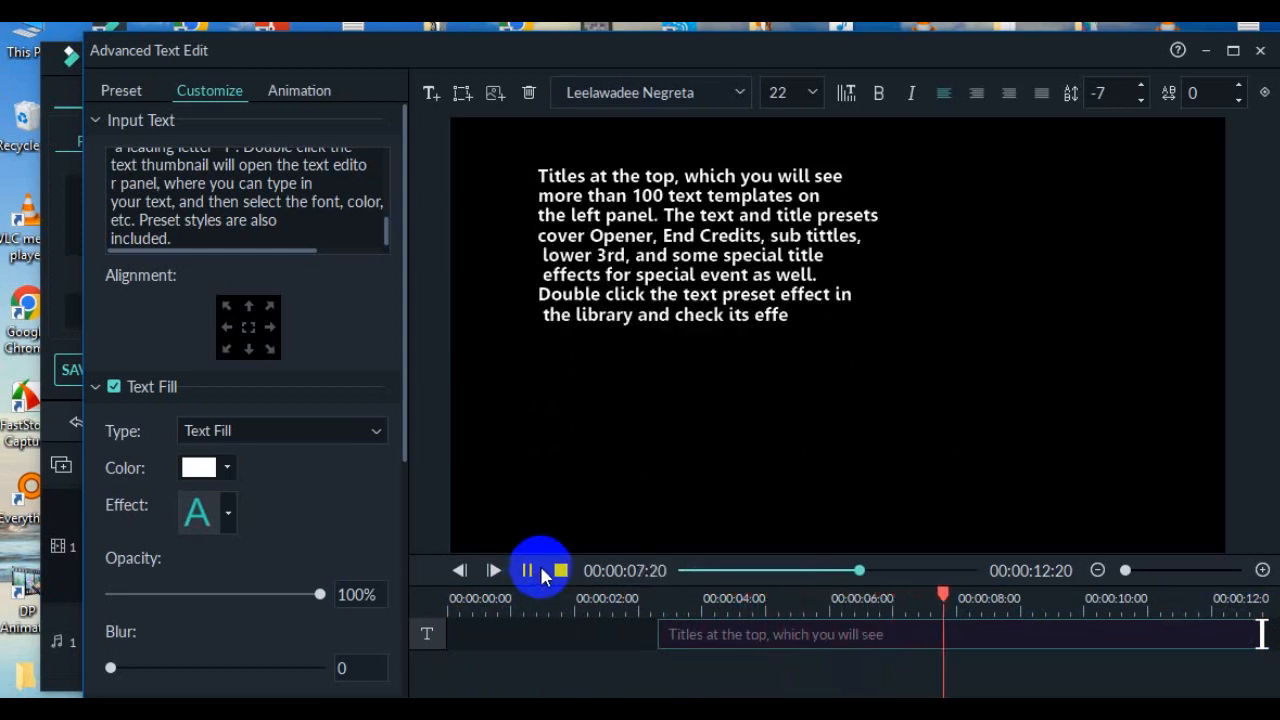
{"action": "left_click", "coordinate": [532, 572]}
Extend the title's start back to 00:00:00:00 and trim its end to about 00:00:11:22
{"action": "left_click_drag", "start_coordinate": [659, 632], "coordinate": [450, 631]}
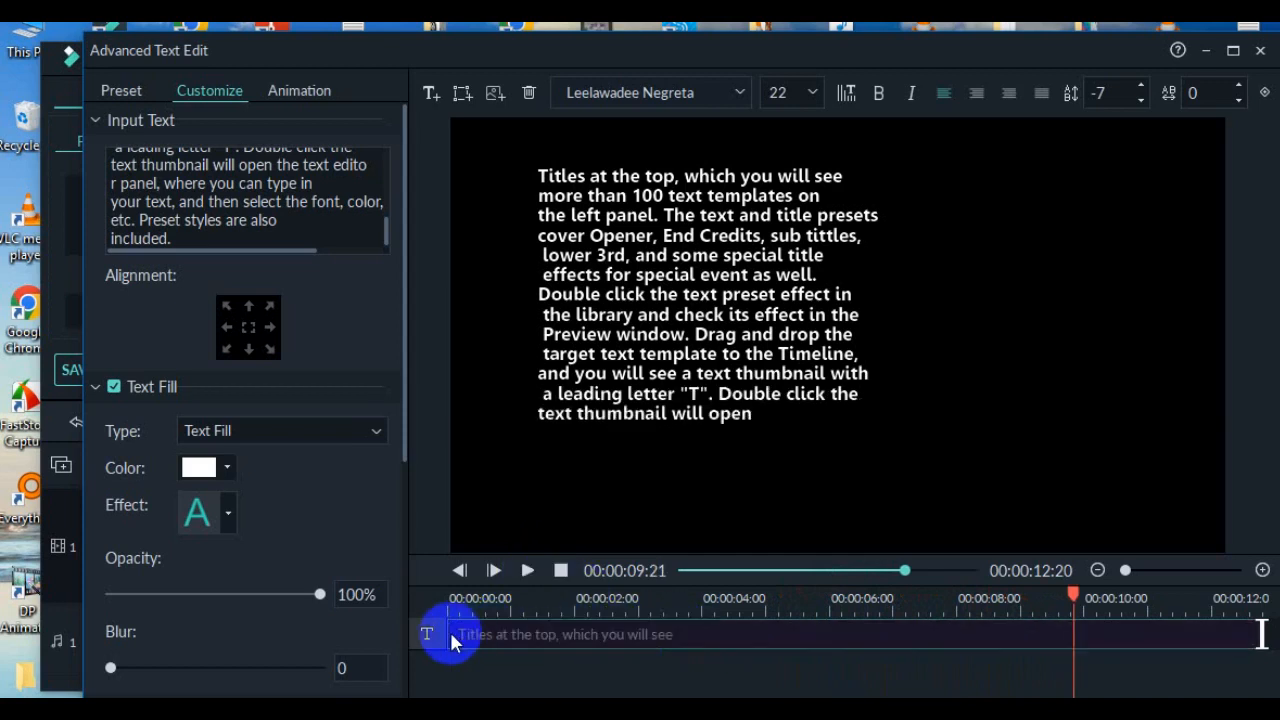
{"action": "left_click", "coordinate": [527, 570]}
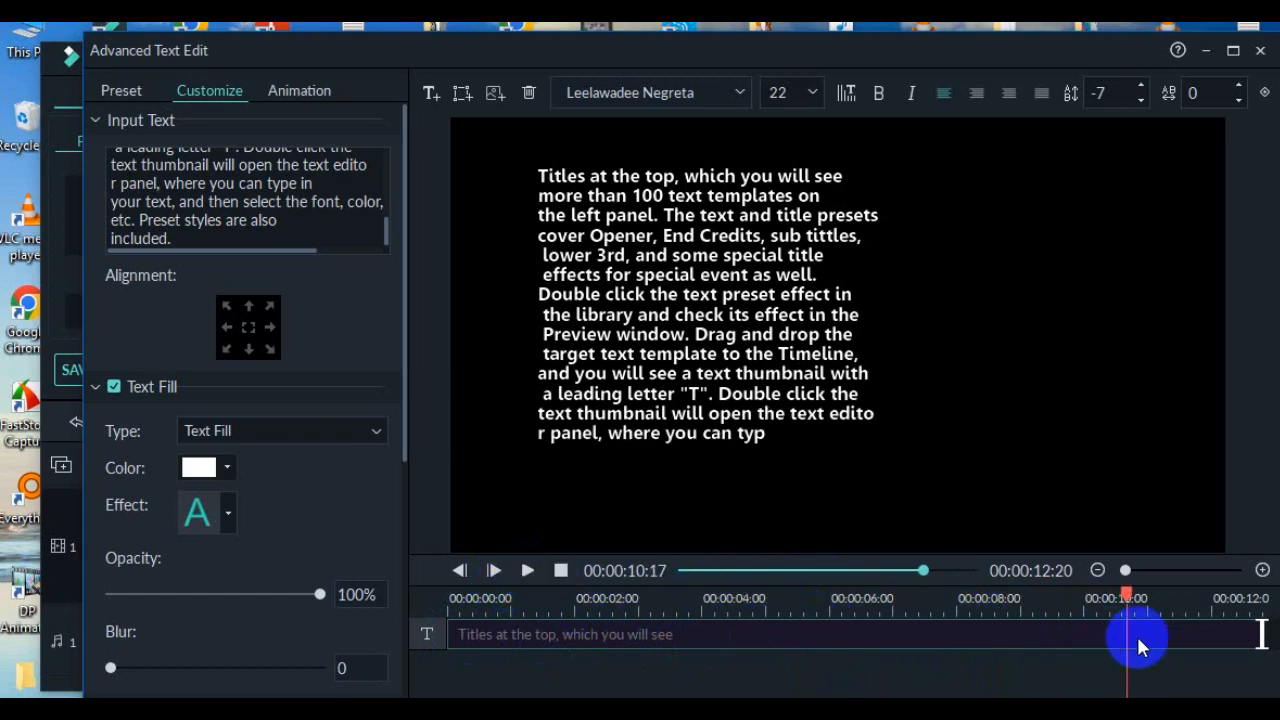
{"action": "left_click_drag", "start_coordinate": [1262, 632], "coordinate": [1227, 629]}
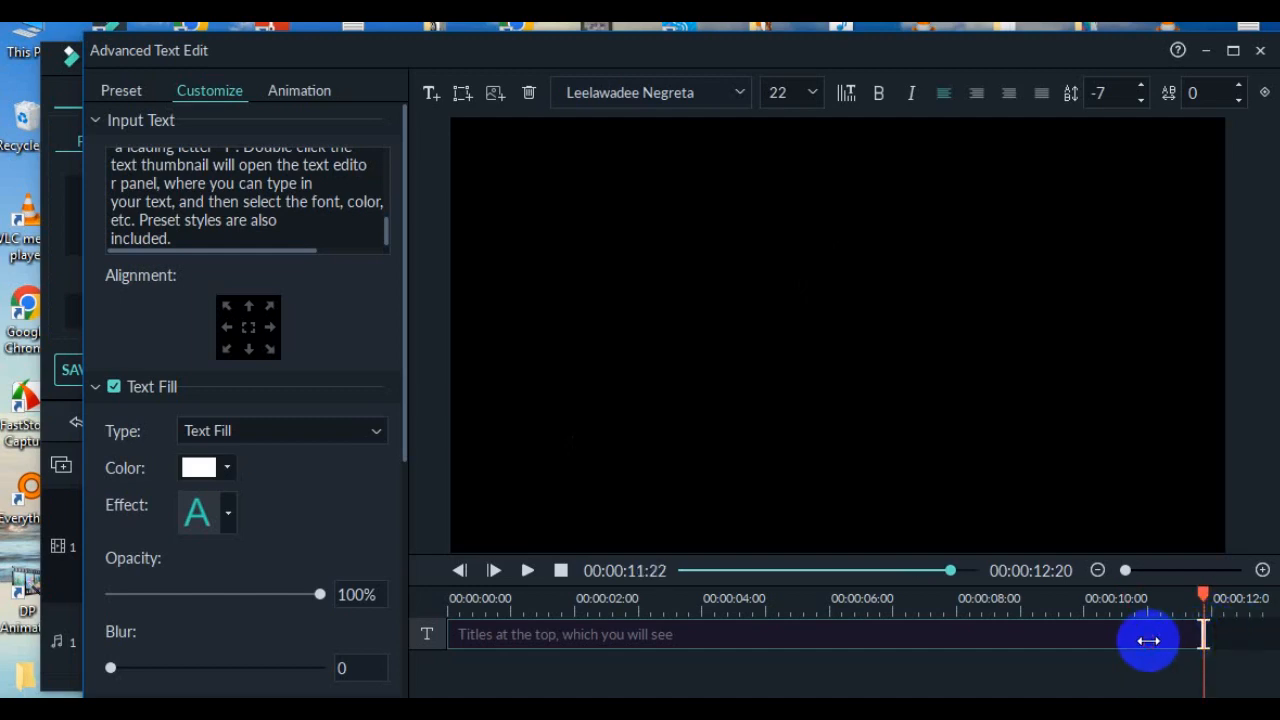
Set the typing animation to end at about 00:00:10:04 and preview it, then shorten it to end at about 00:00:00:15
{"action": "left_click_drag", "start_coordinate": [1200, 630], "coordinate": [1088, 645]}
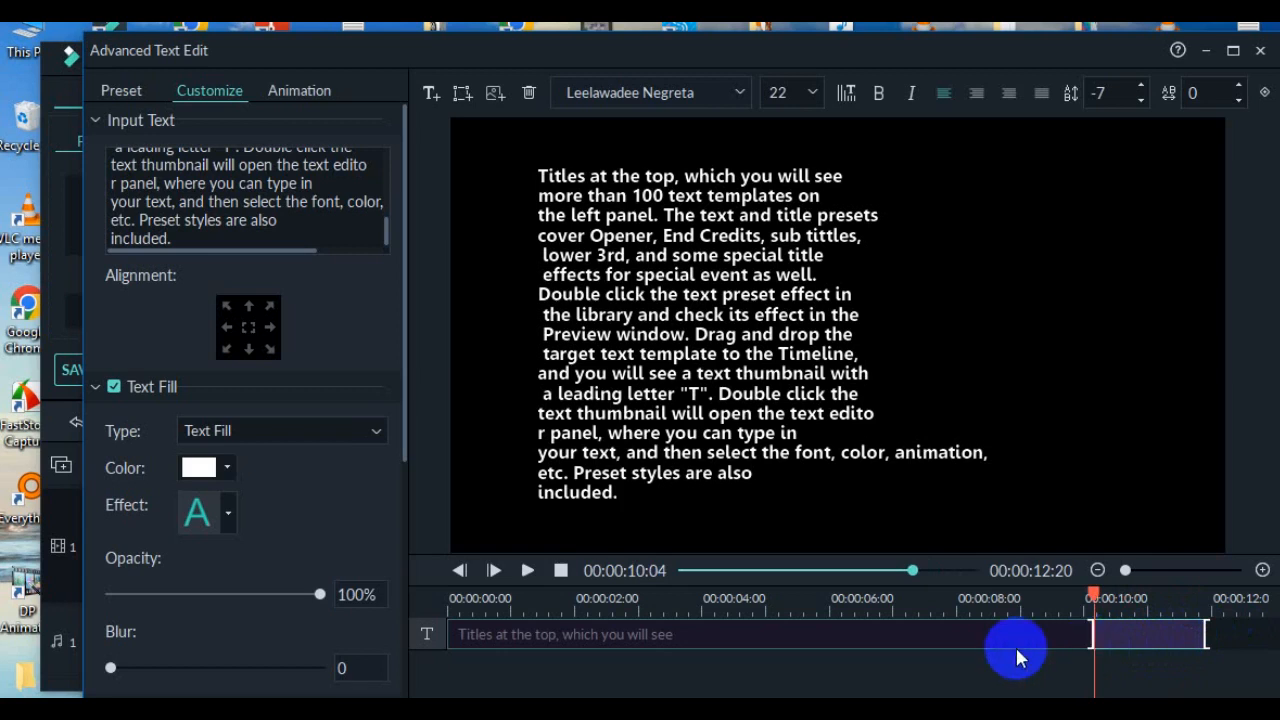
{"action": "left_click", "coordinate": [527, 570]}
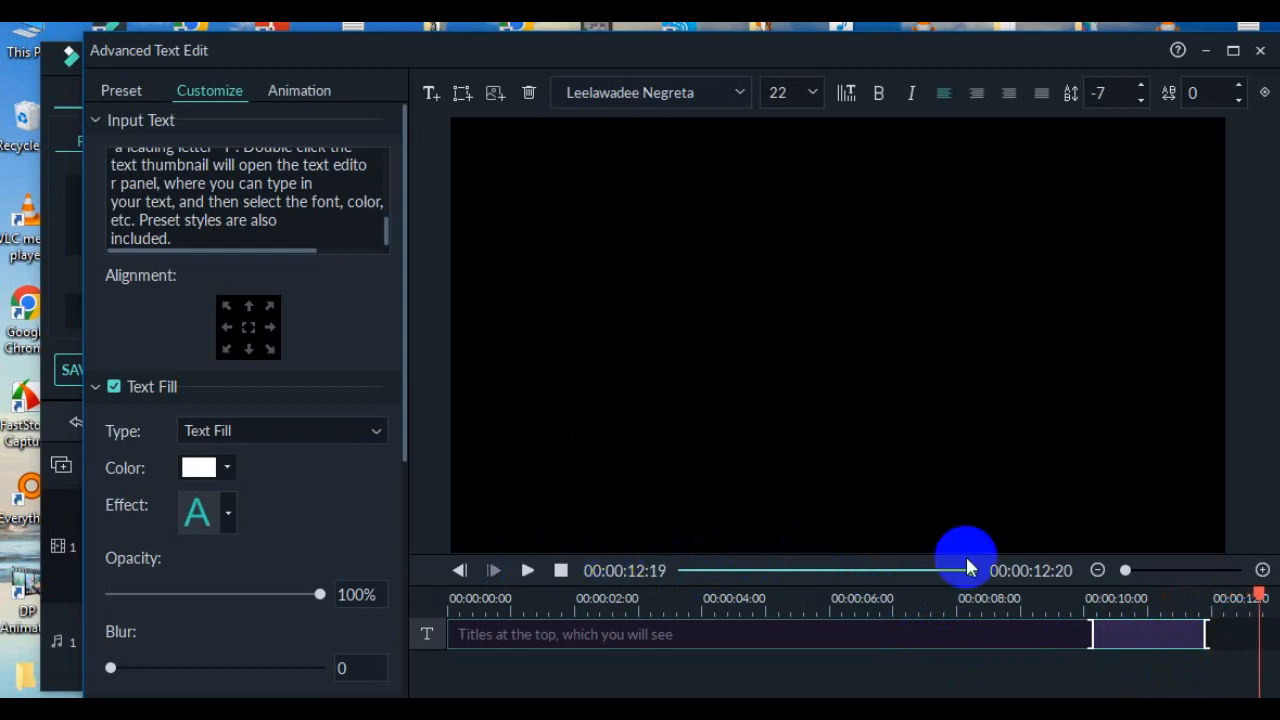
{"action": "left_click_drag", "start_coordinate": [1258, 595], "coordinate": [575, 574]}
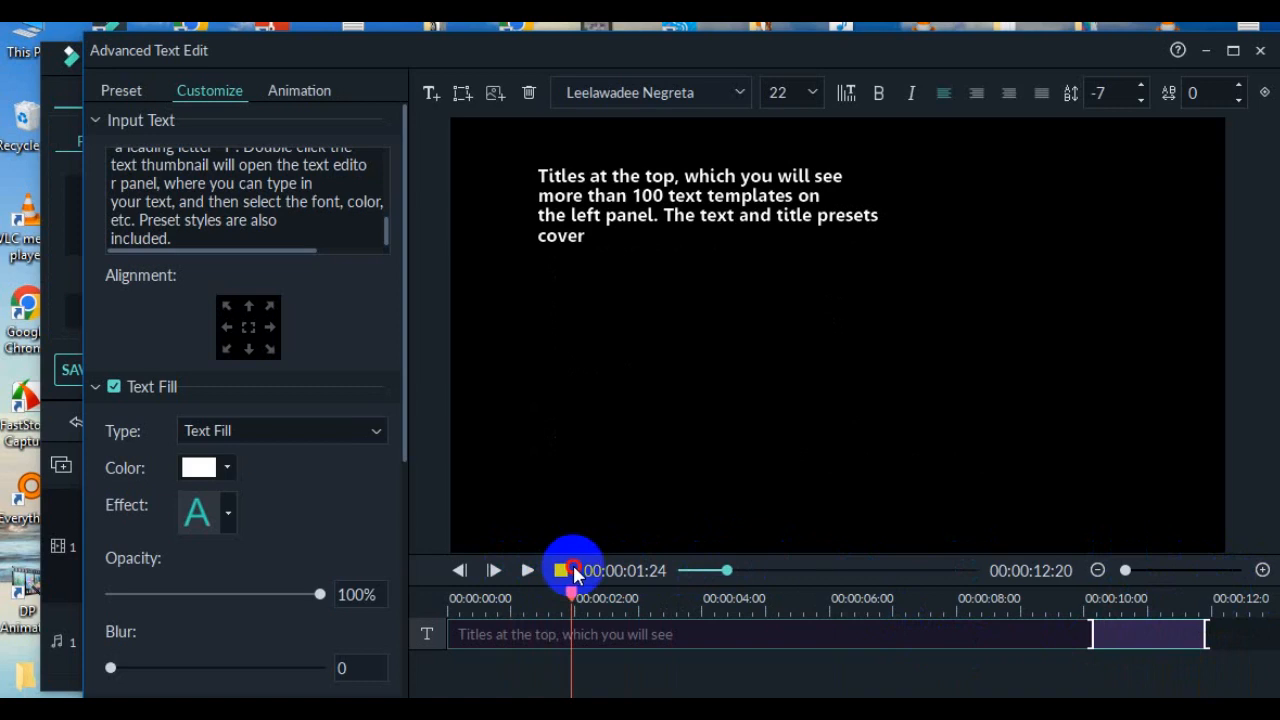
{"action": "left_click_drag", "start_coordinate": [1092, 634], "coordinate": [474, 632]}
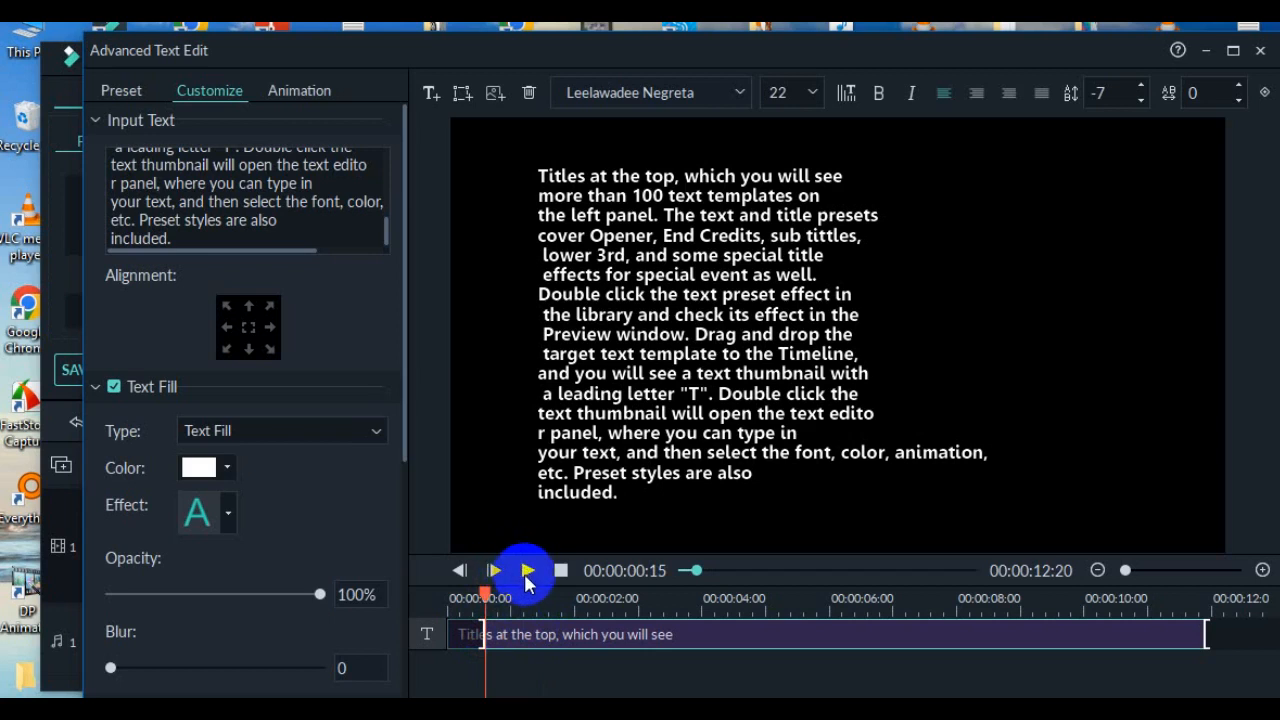